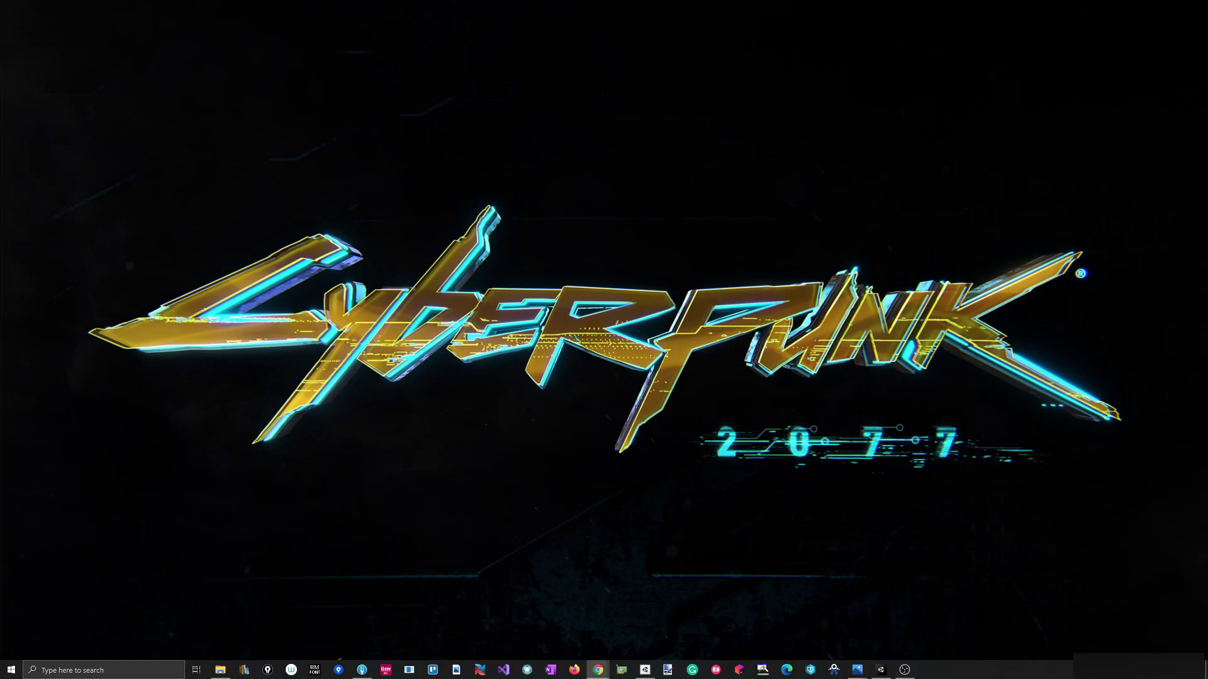
Bring up Chrome on the CodePlanStudio GitLab group page and maximise the window.
click(597, 670)
drag(722, 4, 722, 2)
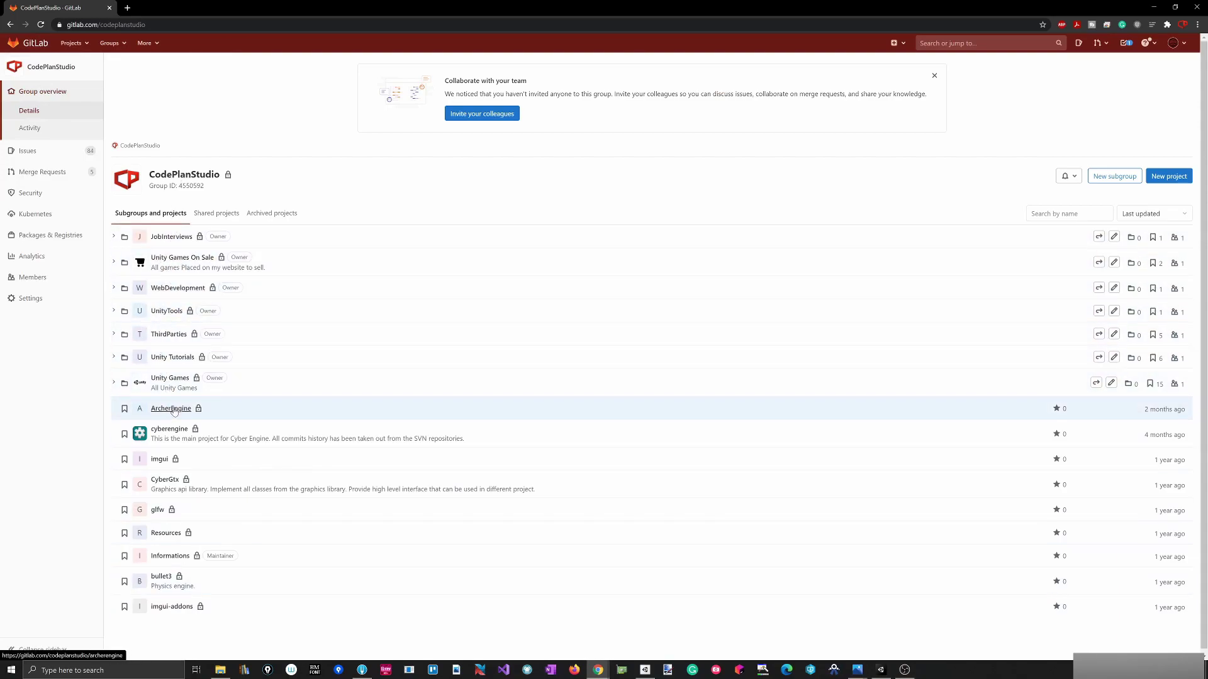
Open the Unity Games subgroup and start a new project in it.
click(113, 358)
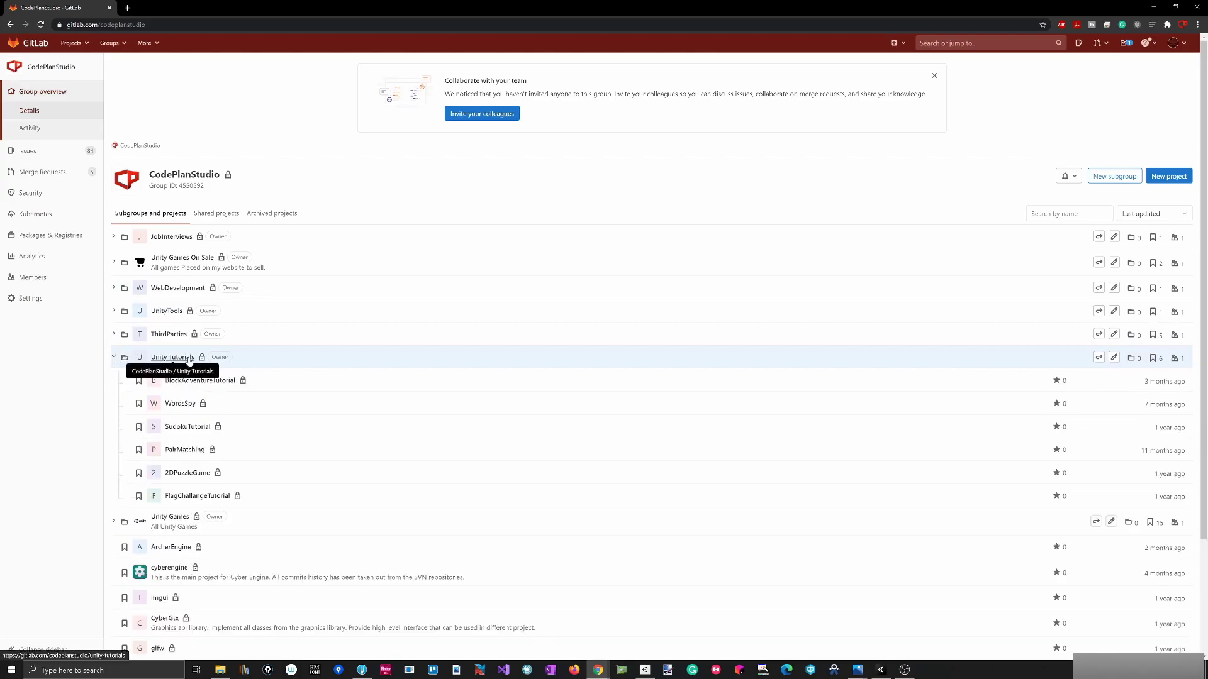
click(114, 358)
click(115, 382)
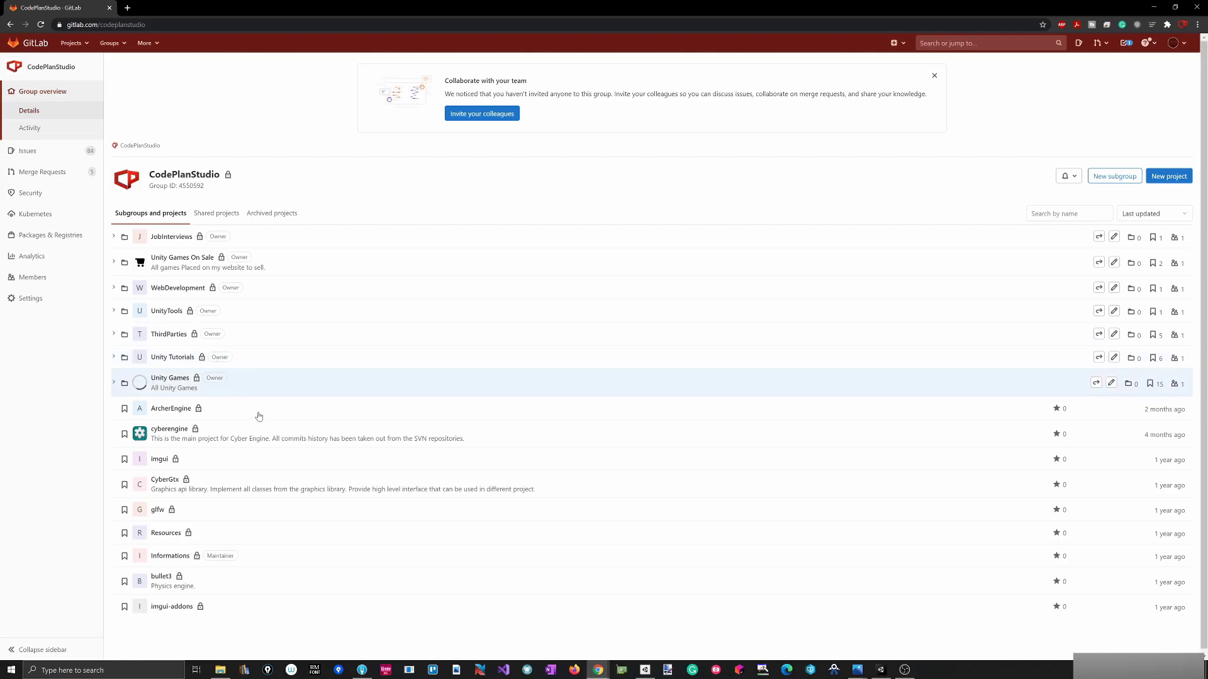
click(170, 378)
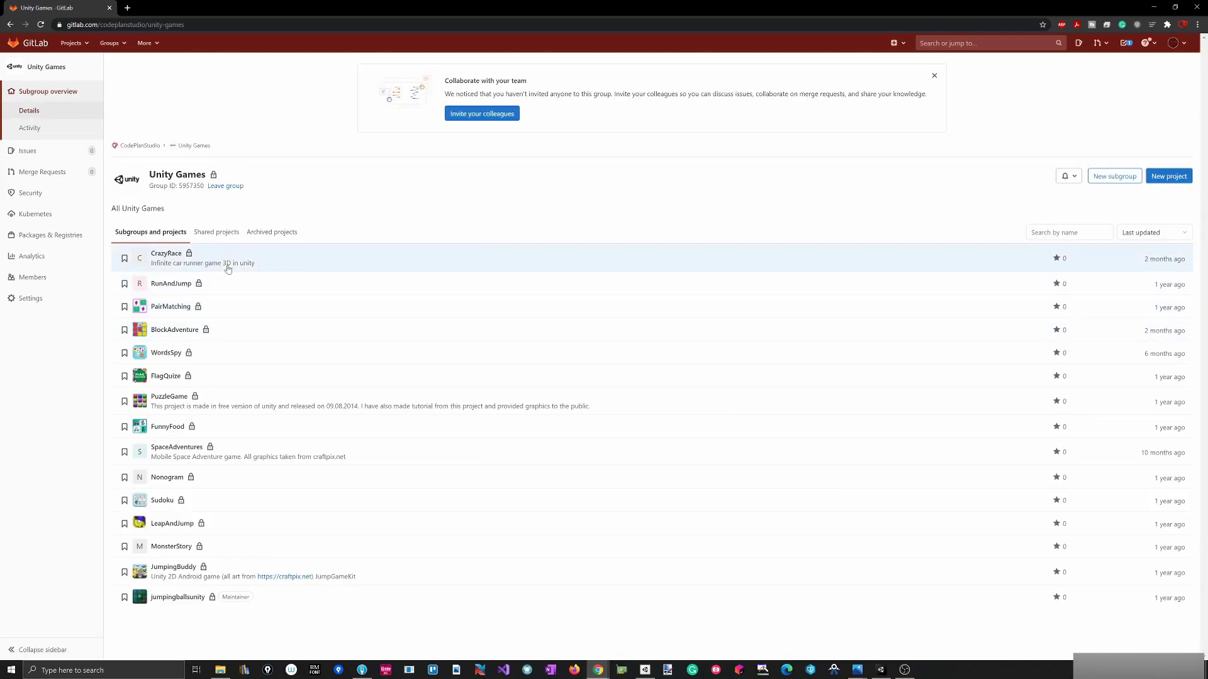
click(1168, 176)
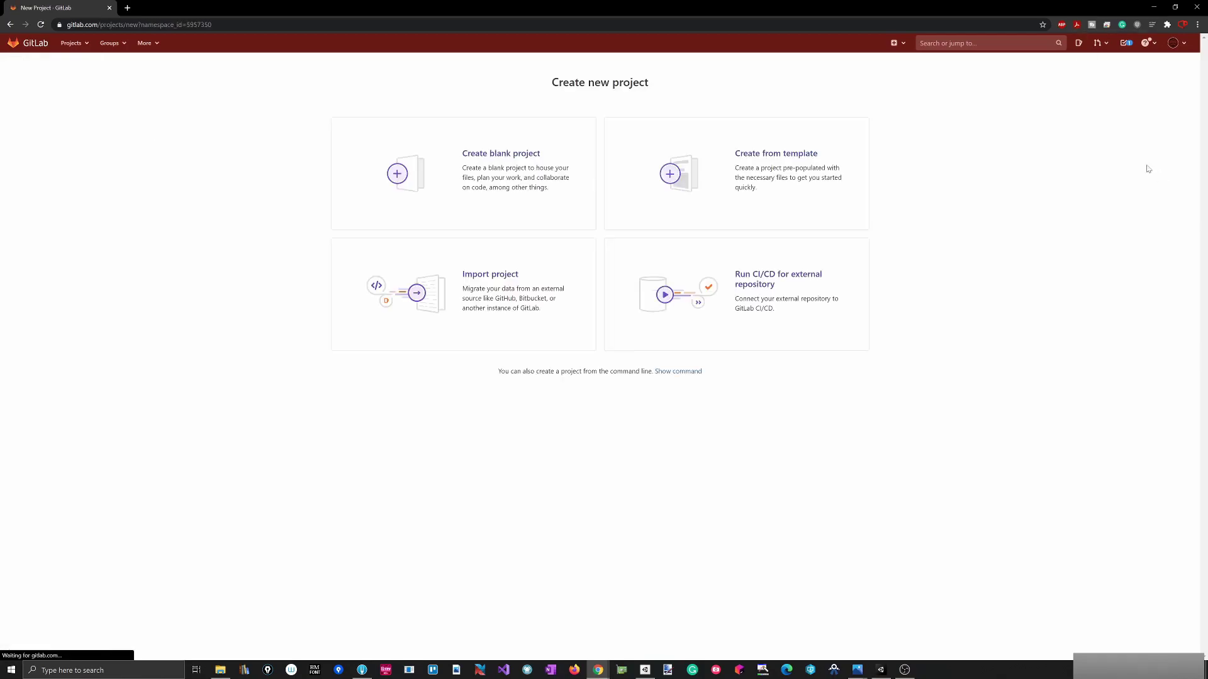
Create a private blank project named 'Gladiator' without a README.
click(499, 161)
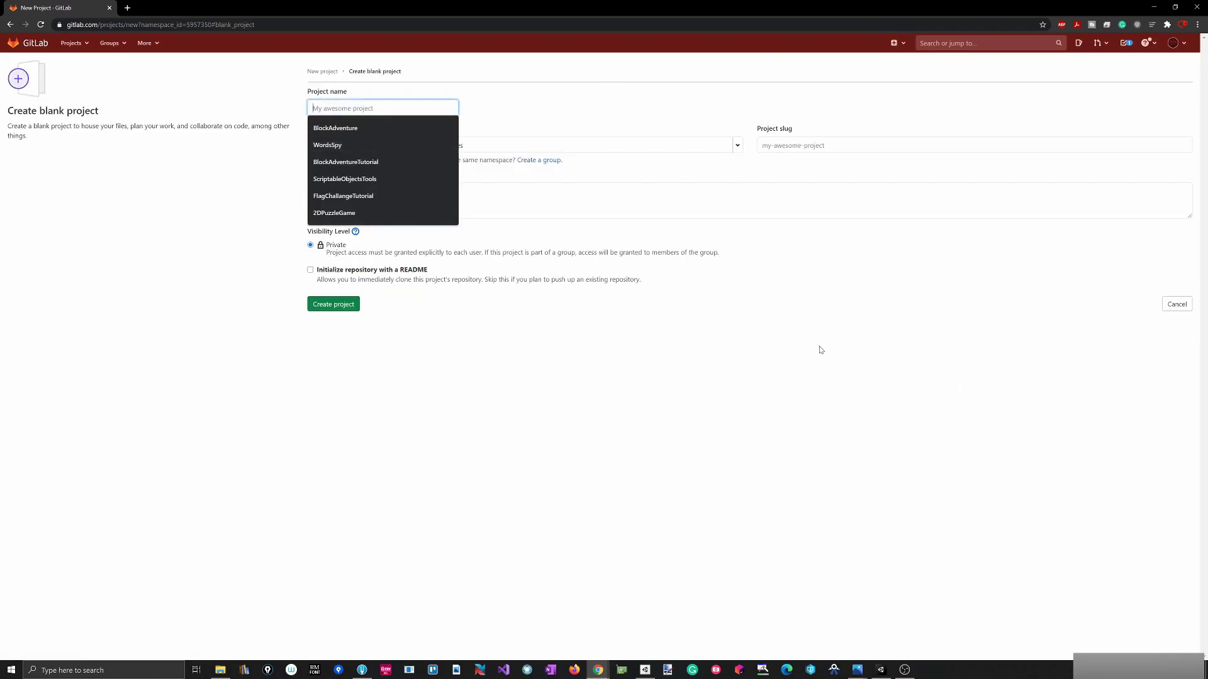
text(Gladiator)
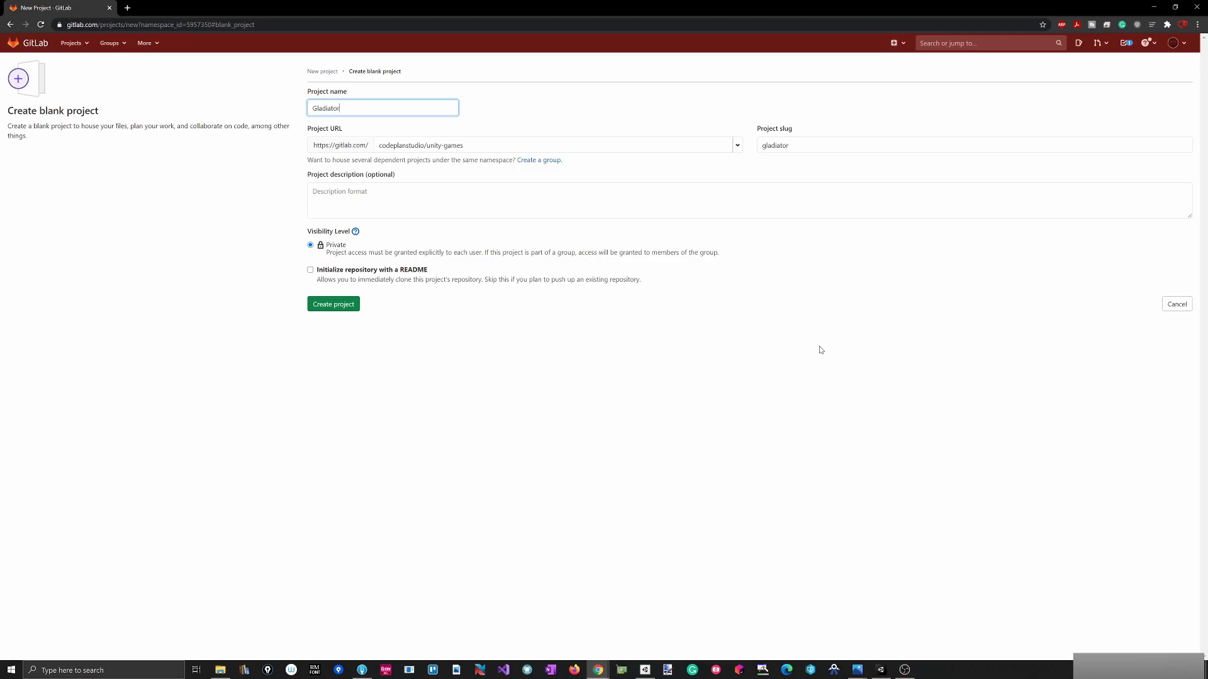
click(260, 140)
click(331, 311)
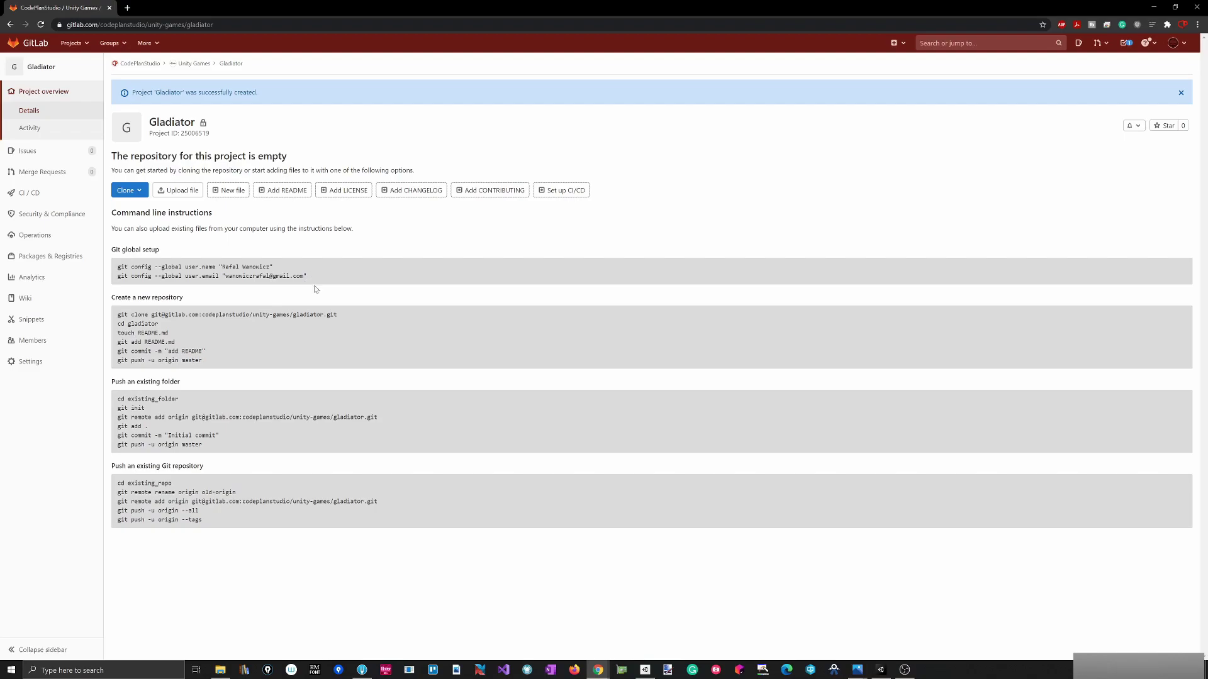
Copy Gladiator's HTTPS clone address and minimise the browser.
click(350, 96)
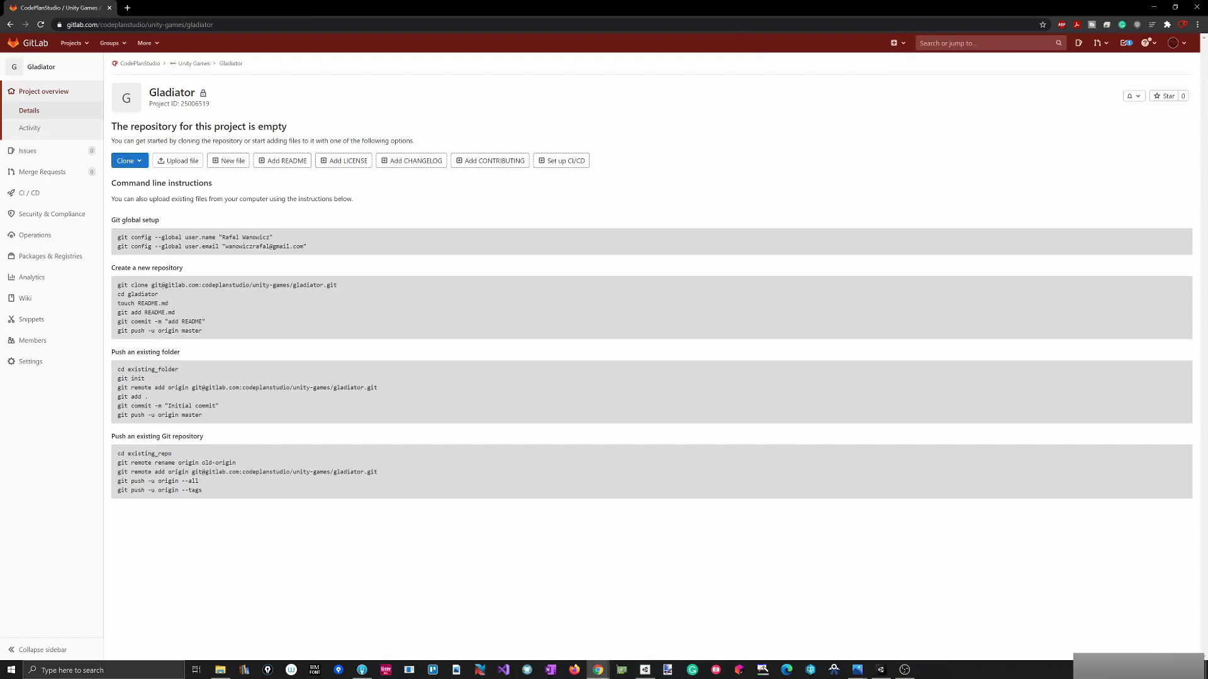
click(140, 163)
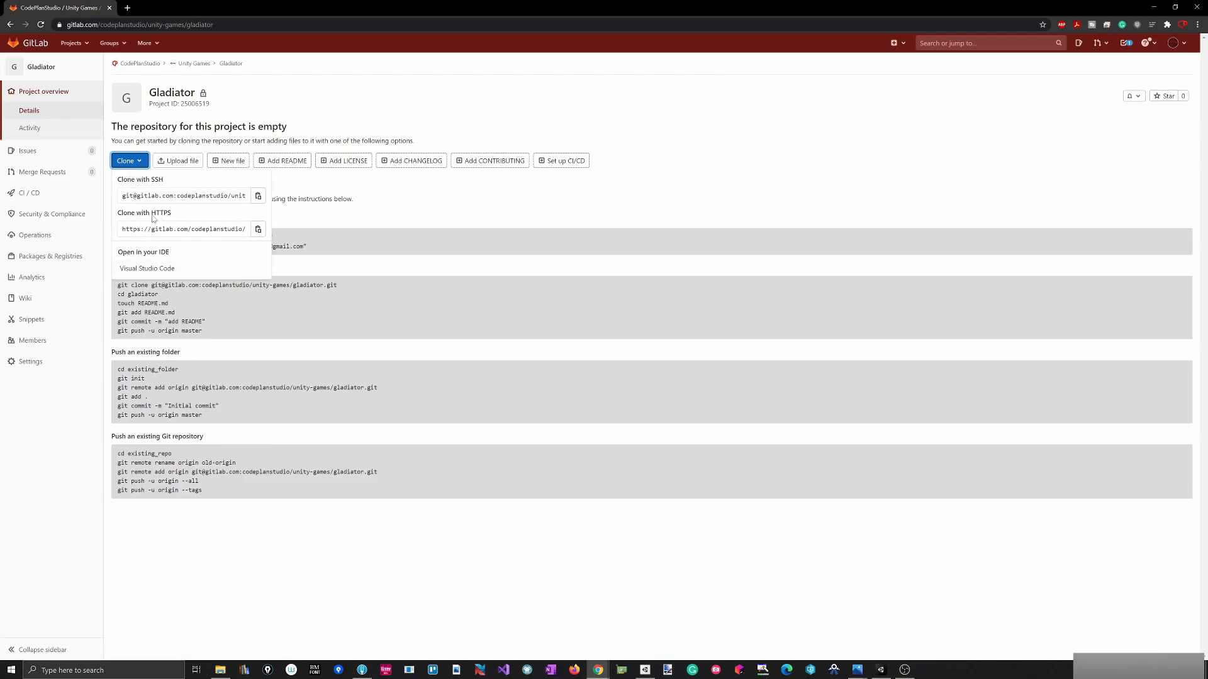
click(257, 229)
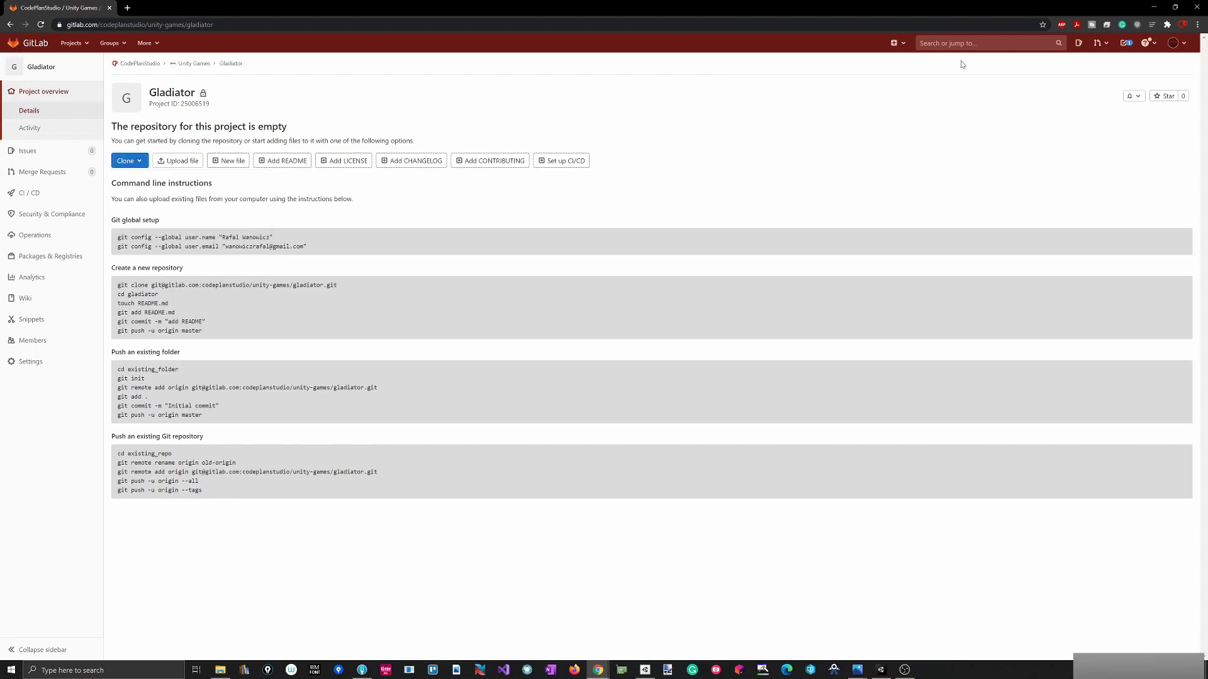
click(1153, 7)
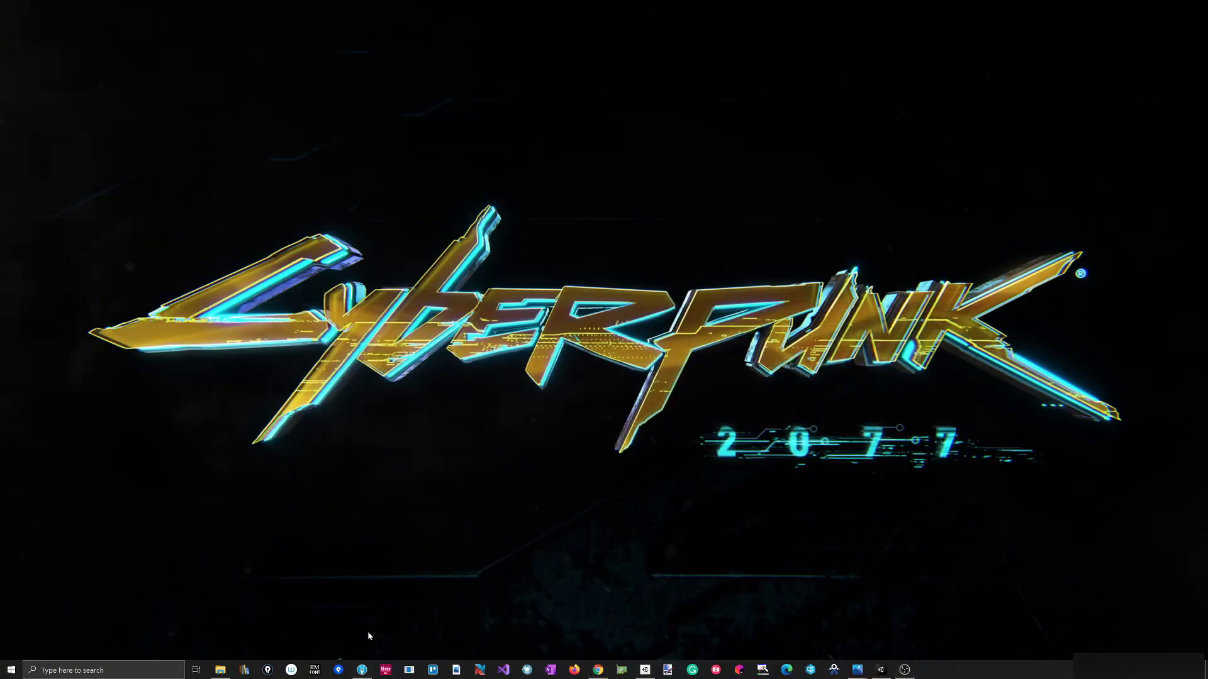
In Fork's Clone dialog, replace the Repository Url with the pasted Gladiator HTTPS address.
click(361, 670)
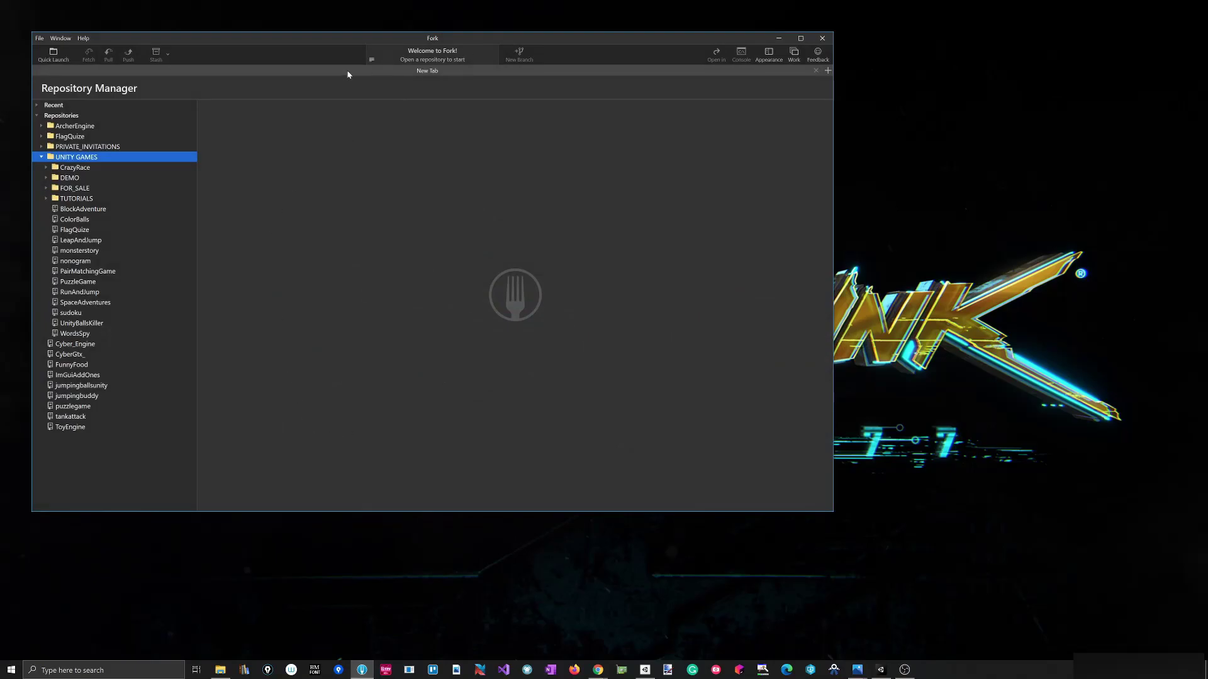
drag(447, 39, 530, 57)
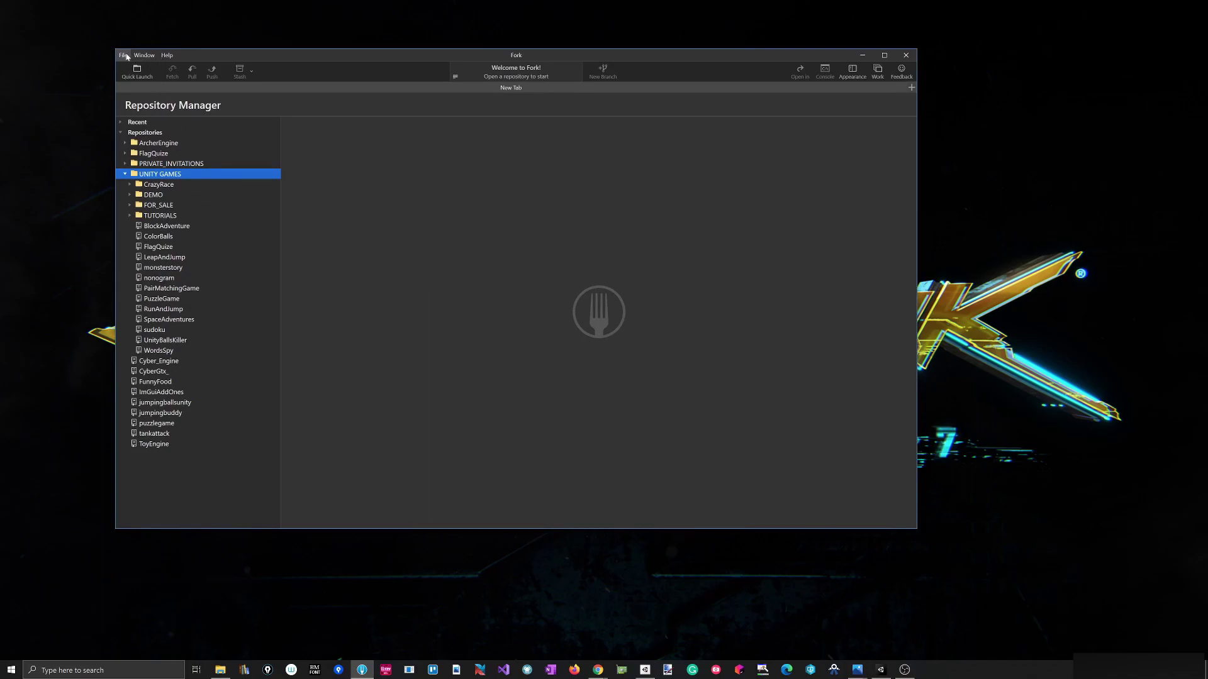
click(124, 55)
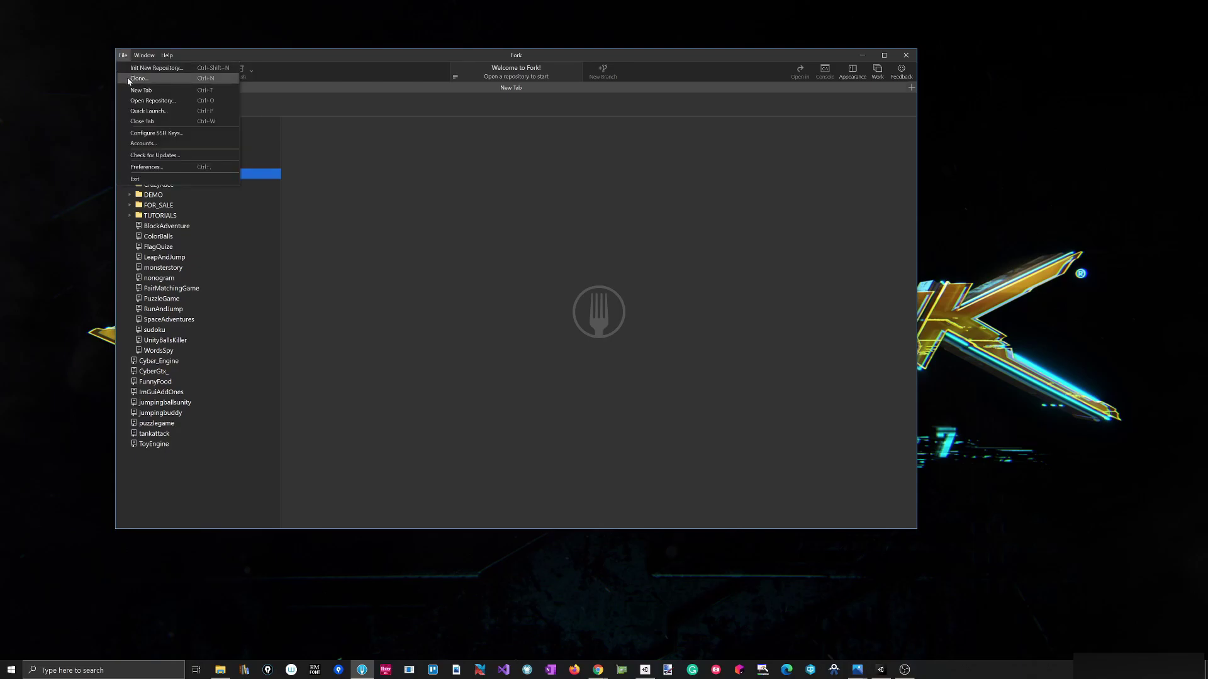
click(129, 79)
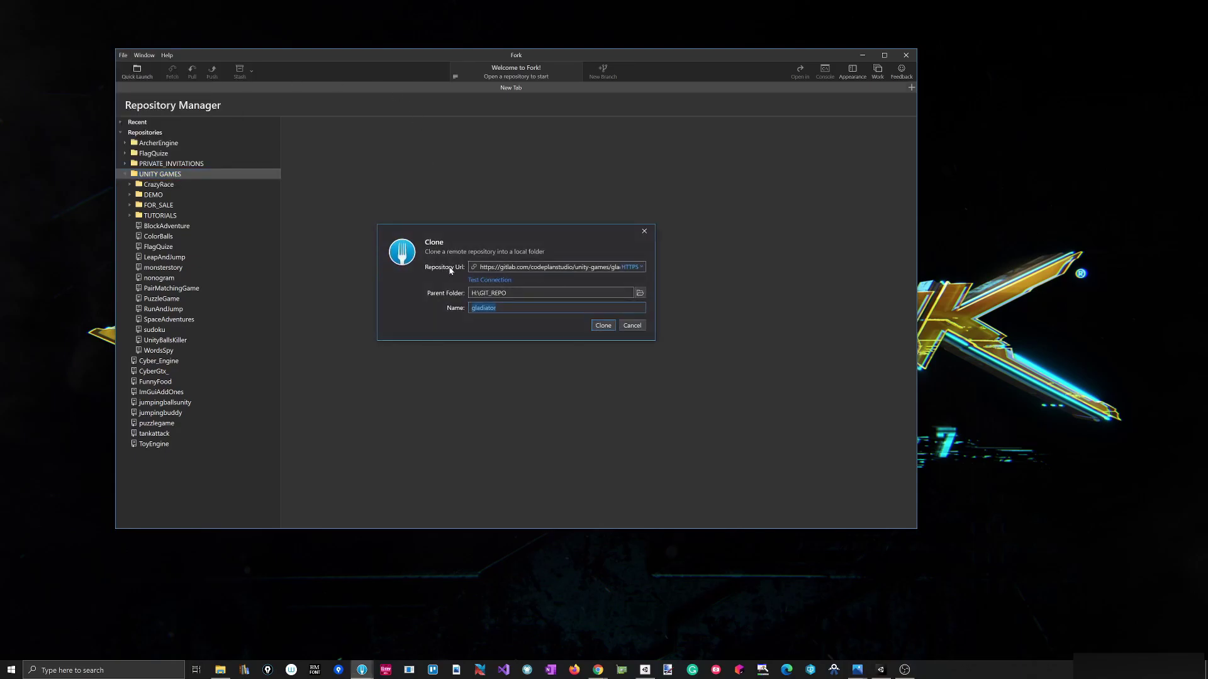
click(622, 268)
key(ctrl+a)
key(BackSpace)
key(ctrl+v)
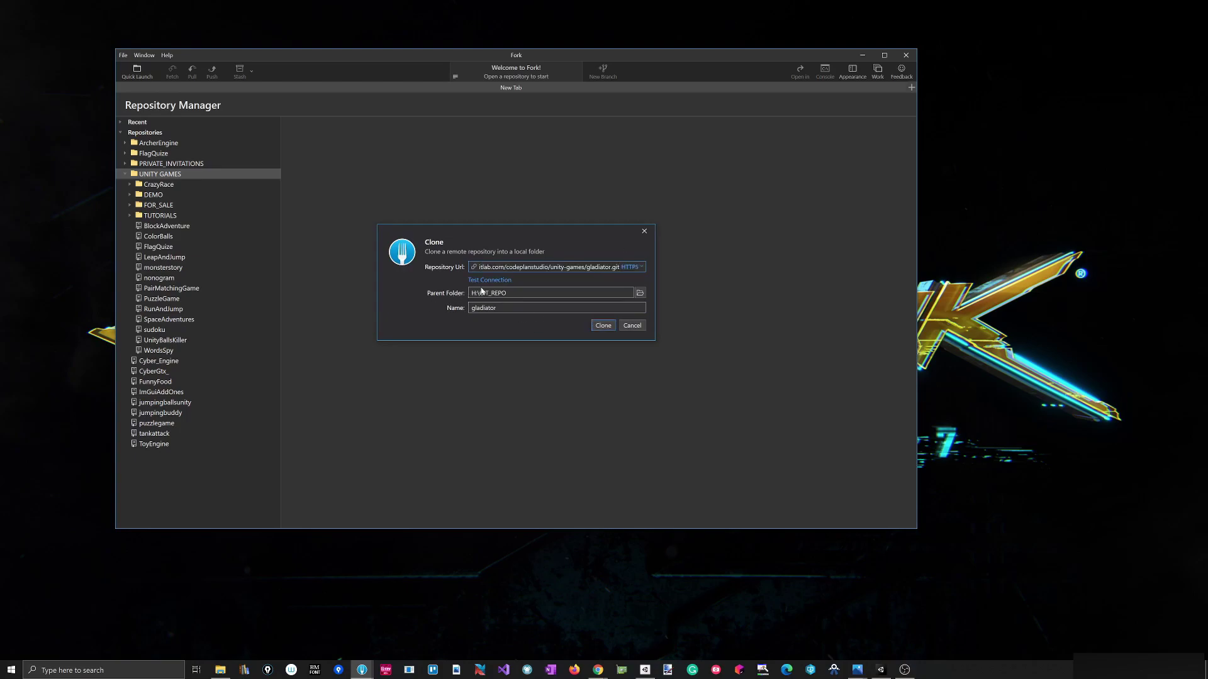
Make a new Gladiator folder under H:\GIT_REPO\UNITY GAMES and choose it as the parent folder.
click(638, 294)
scroll(604, 339, down, 3)
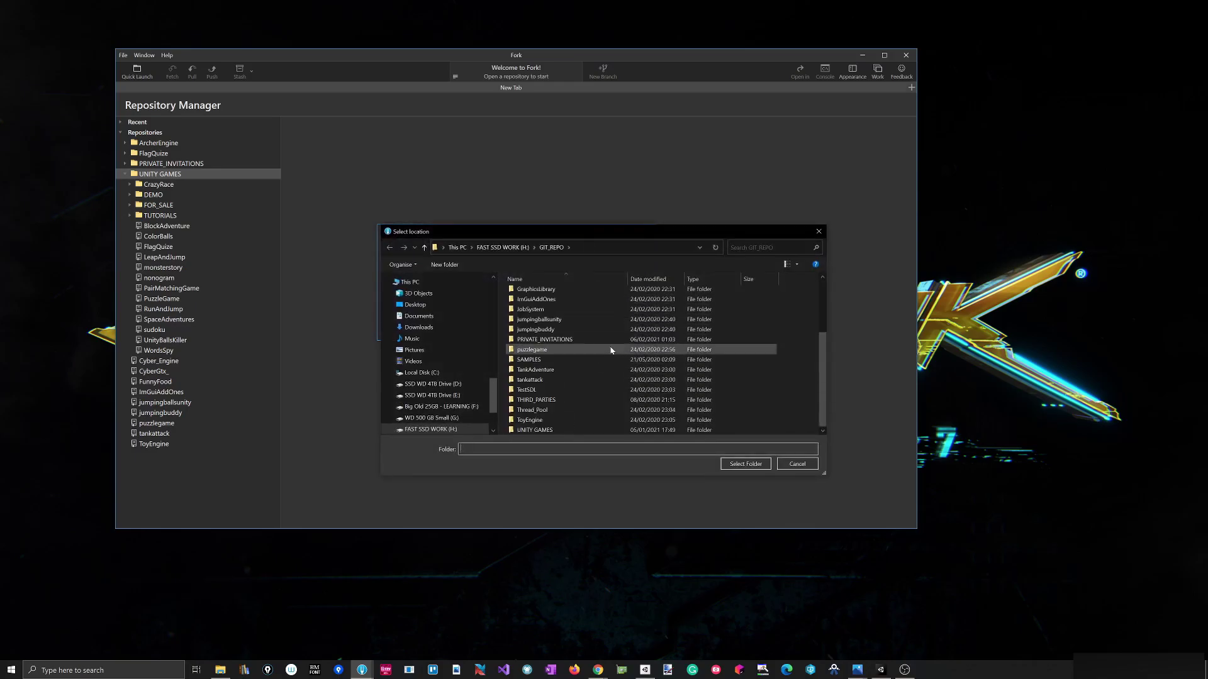
double_click(527, 430)
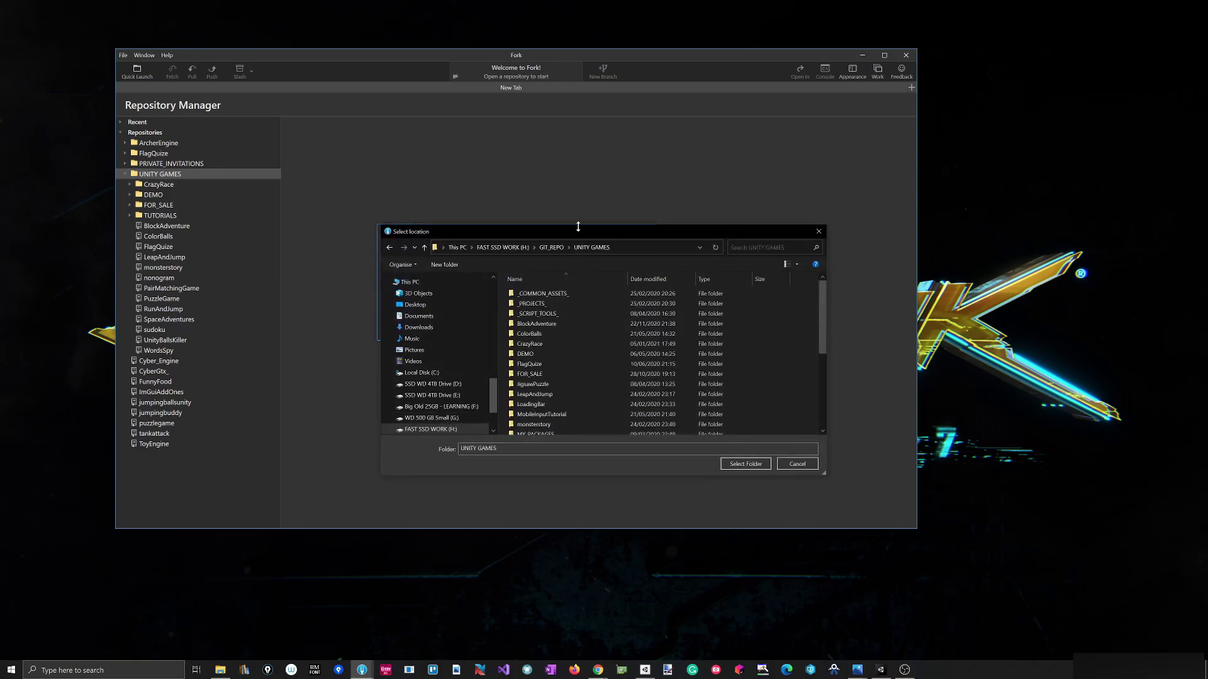
scroll(562, 376, down, 5)
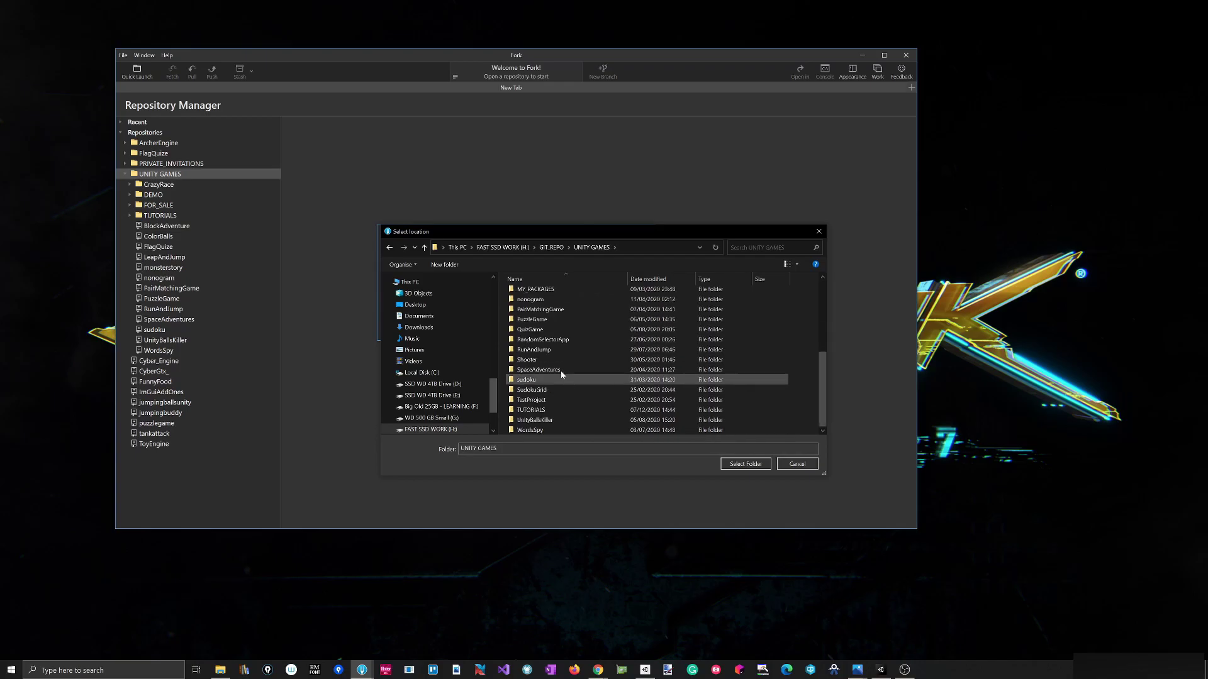
click(441, 265)
text(Gladiator)
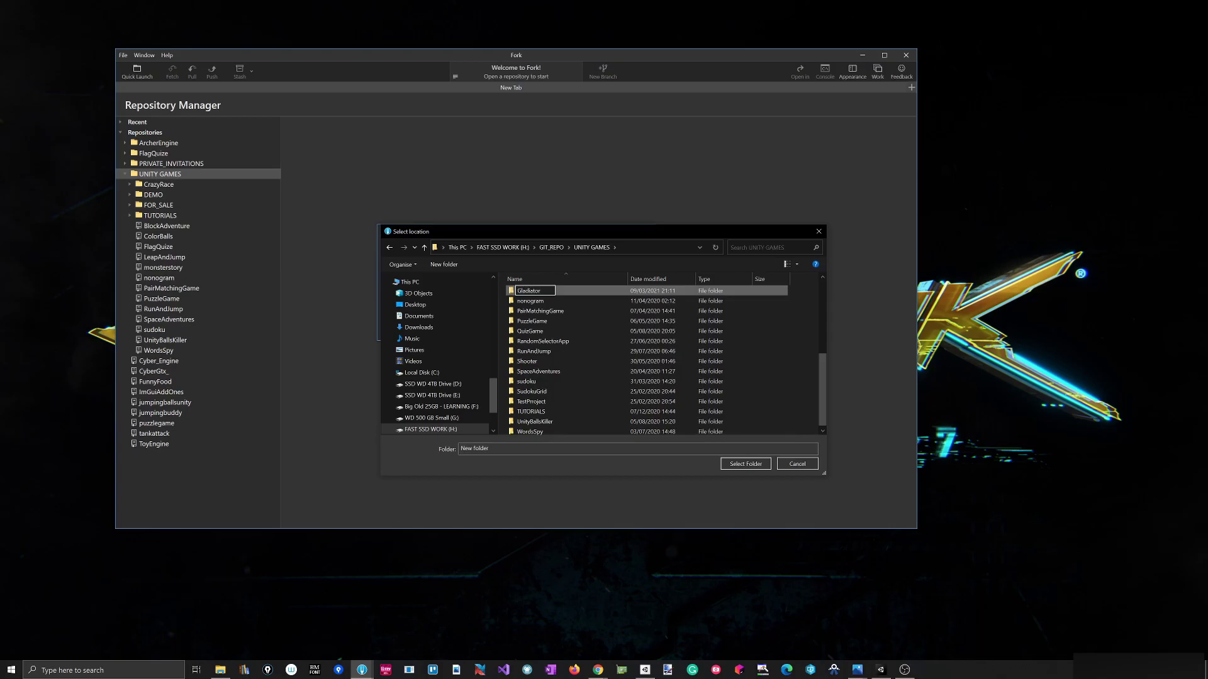
key(Return)
key(Return)
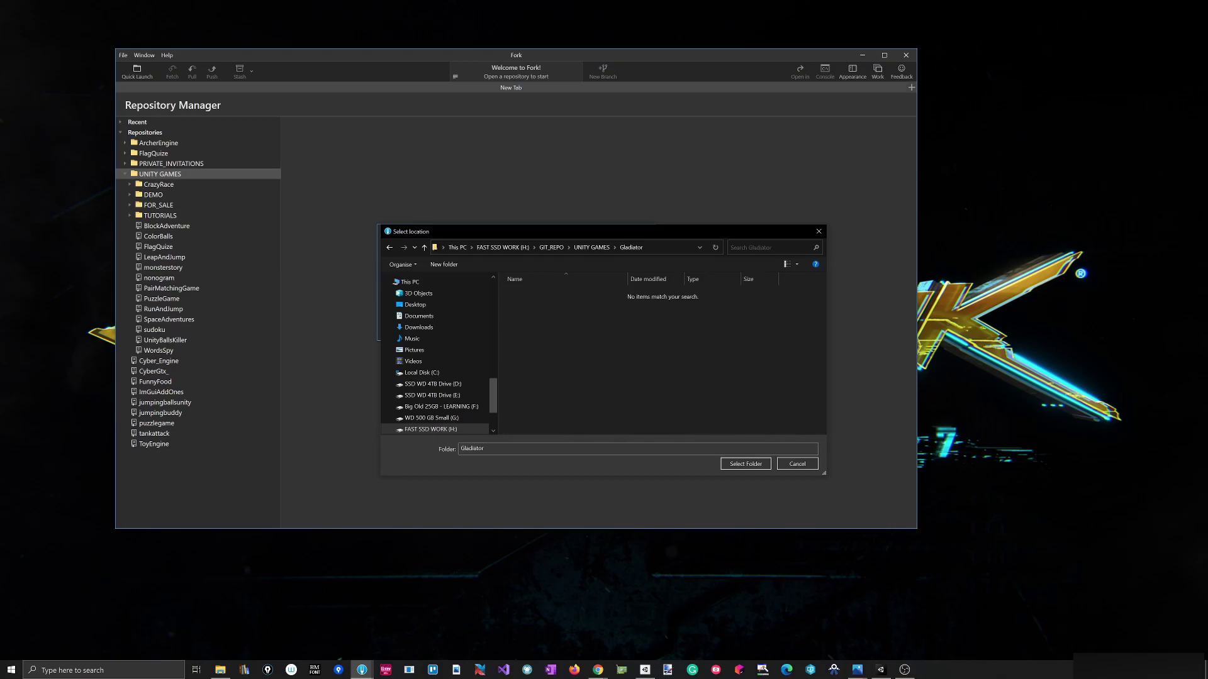
click(746, 464)
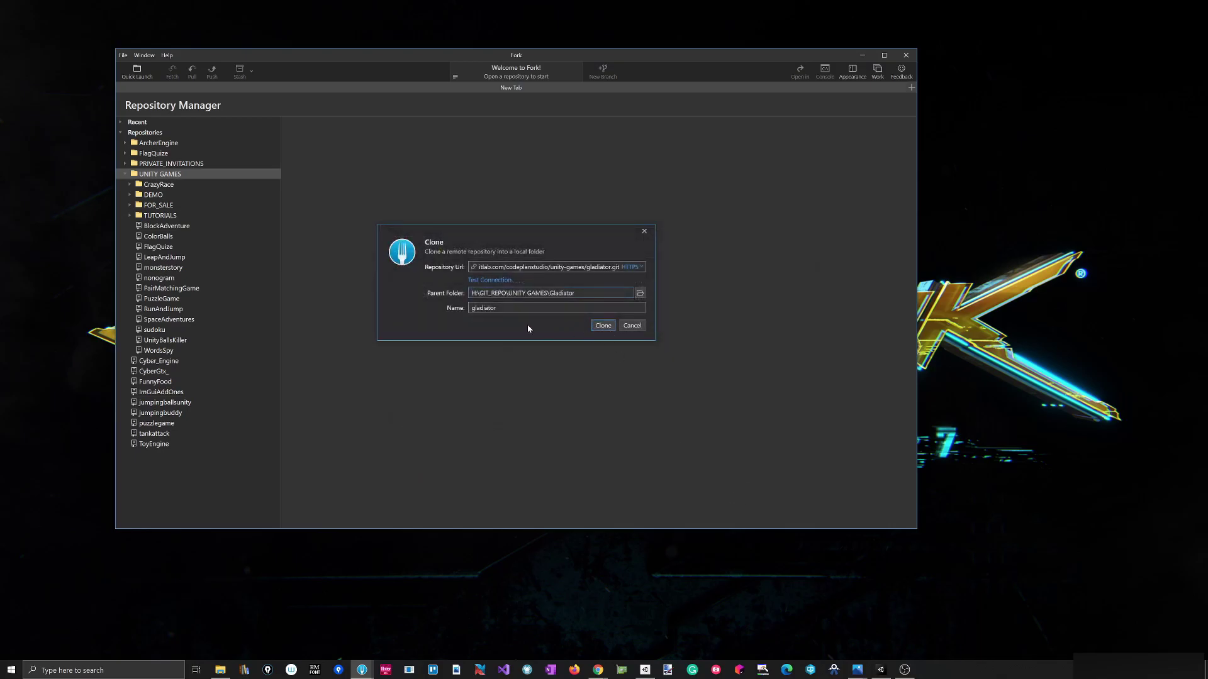
Clone the gladiator repository and open its local folder in File Explorer.
click(599, 326)
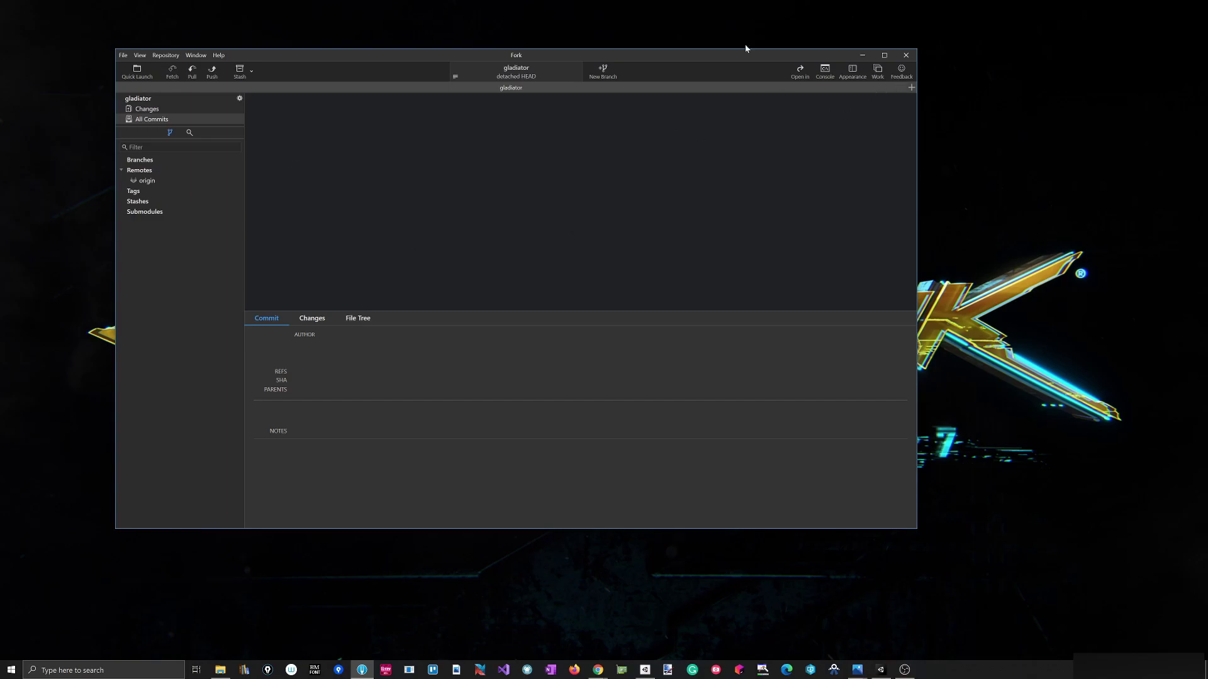
click(800, 69)
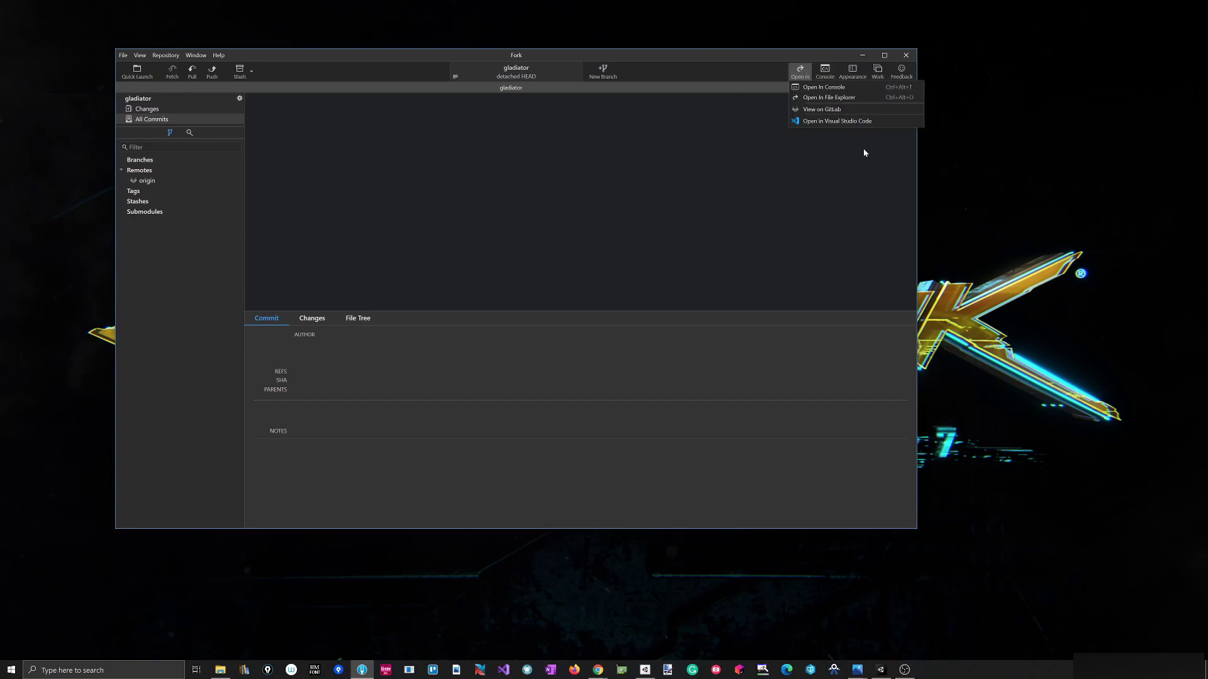
click(844, 98)
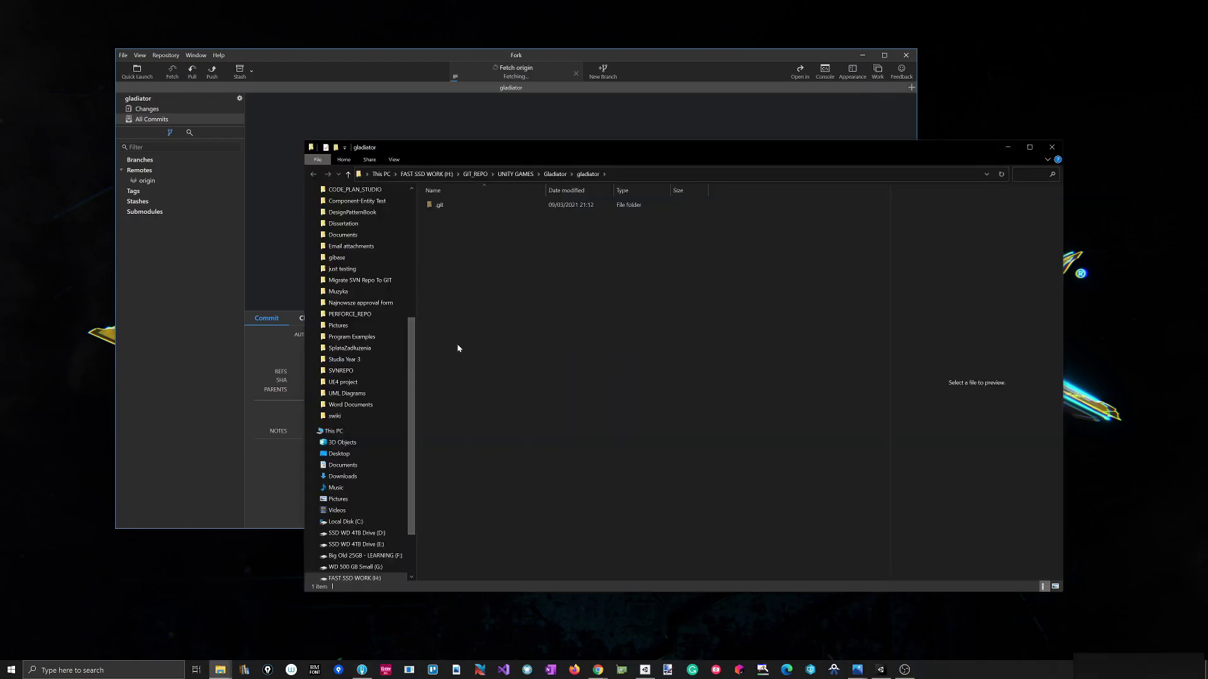
Inspect LeapAndJump's layout: its GraphicsProjects and inner LeapAndJump folders.
scroll(397, 352, up, 10)
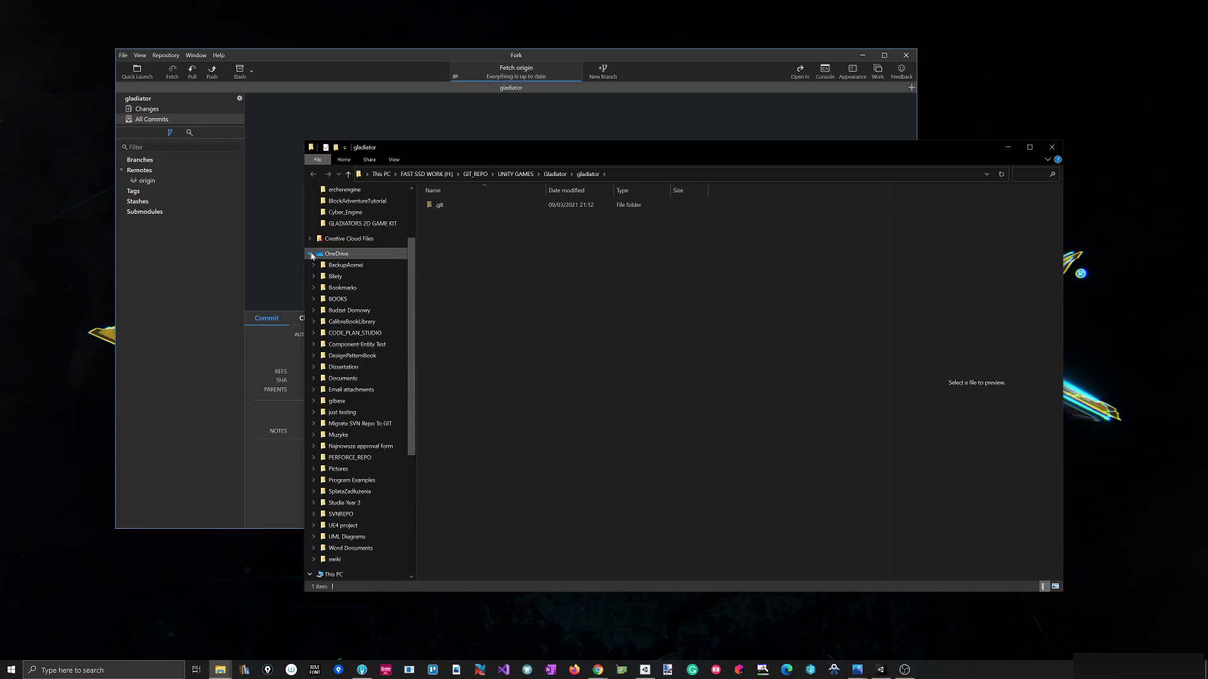
click(555, 175)
click(515, 174)
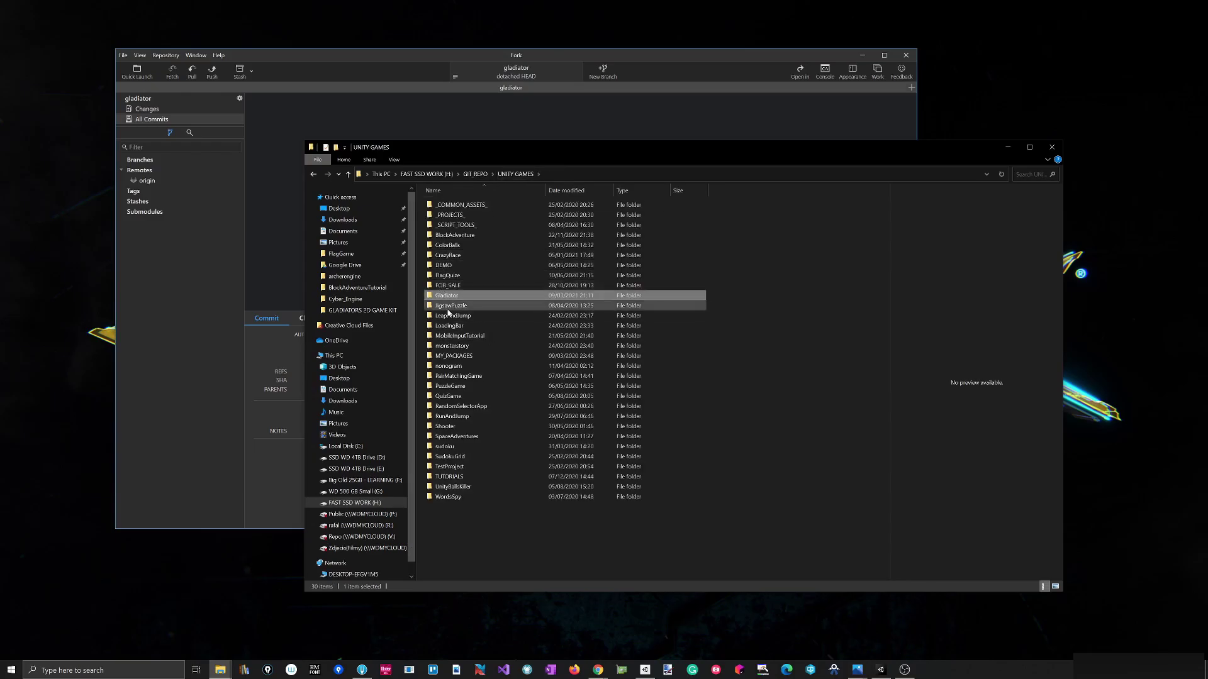
double_click(463, 315)
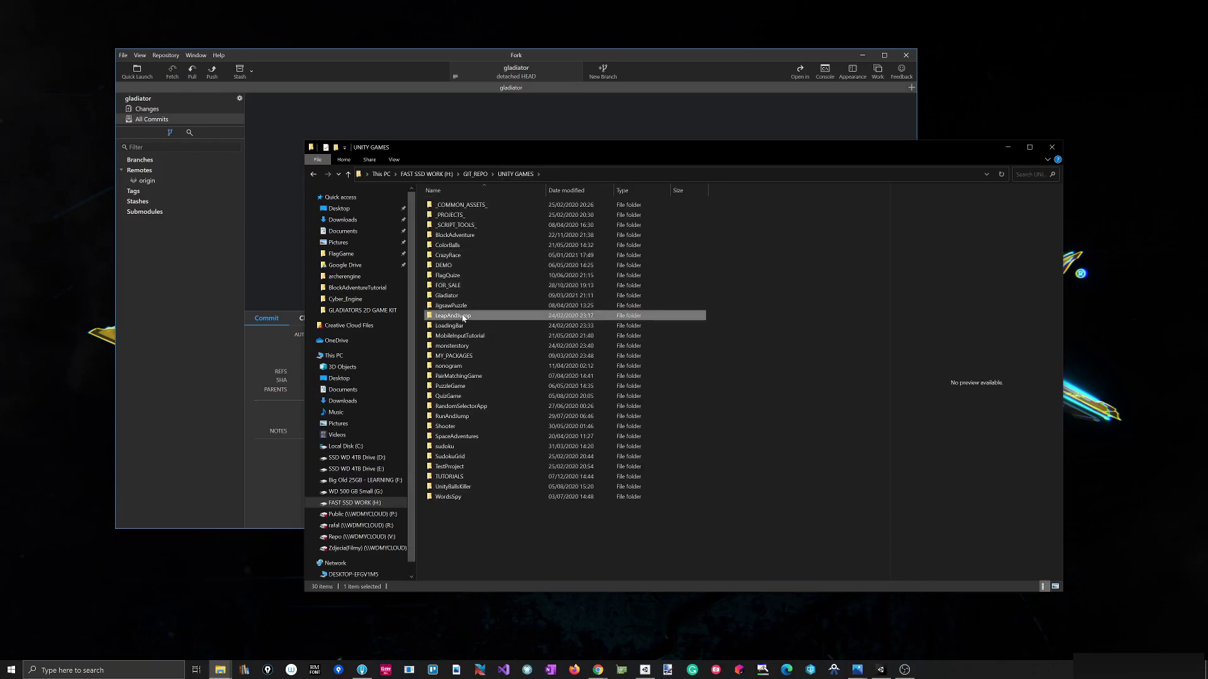
click(452, 216)
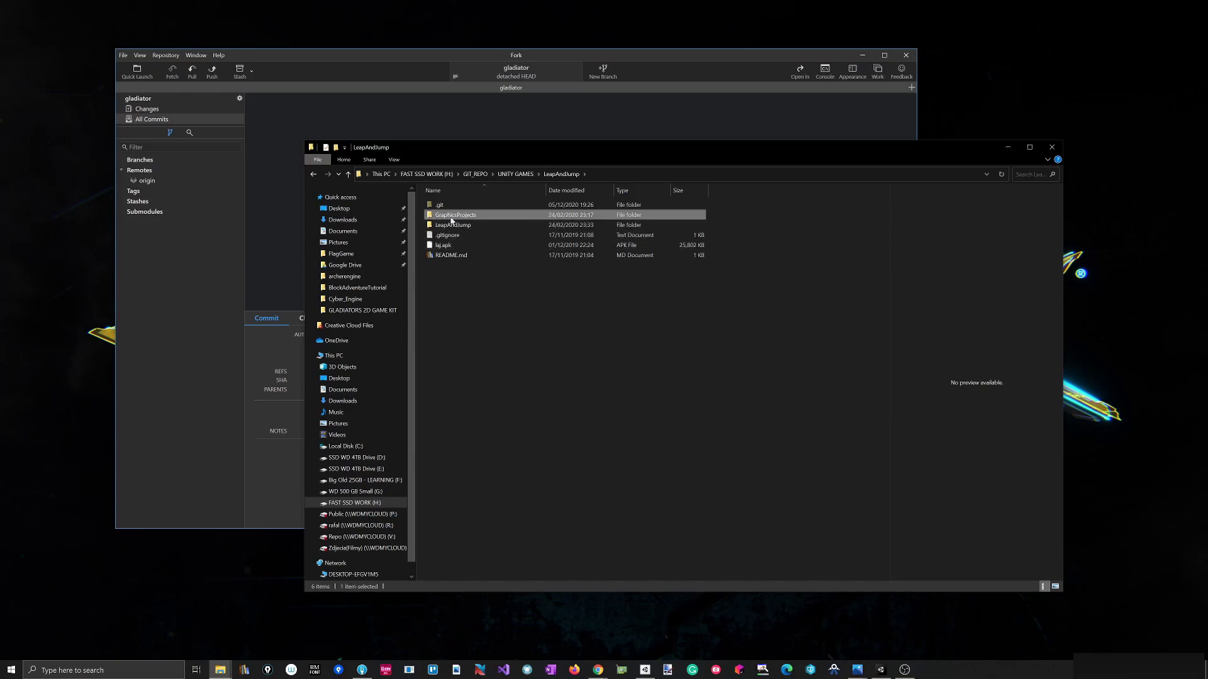
click(450, 227)
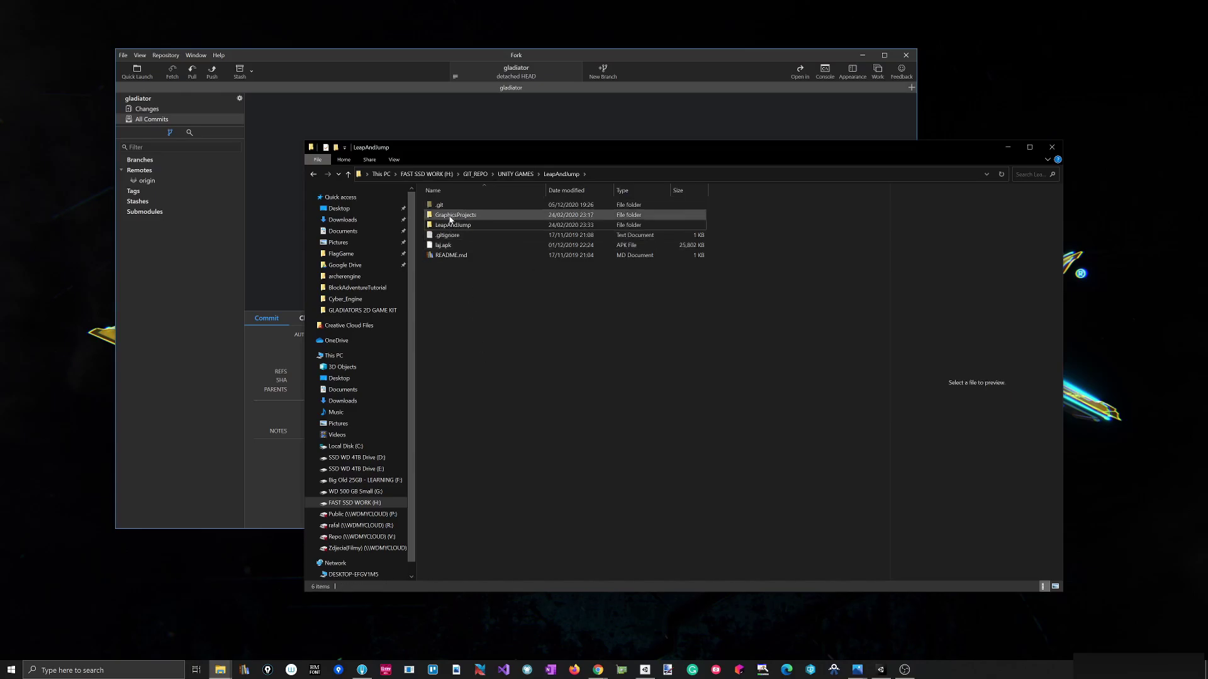
Return to UNITY GAMES and open the Gladiator\gladiator repository folder.
click(511, 174)
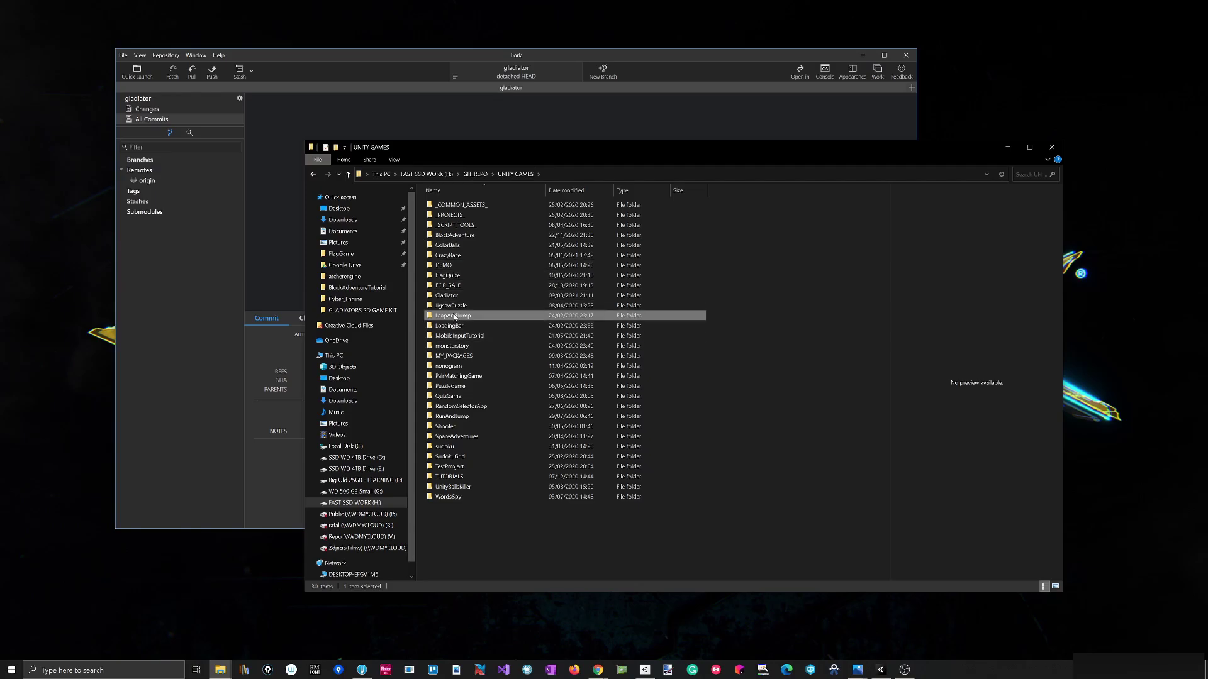
double_click(448, 296)
double_click(448, 205)
Create a folder named GraphicsProjects inside the gladiator repository folder.
right_click(510, 261)
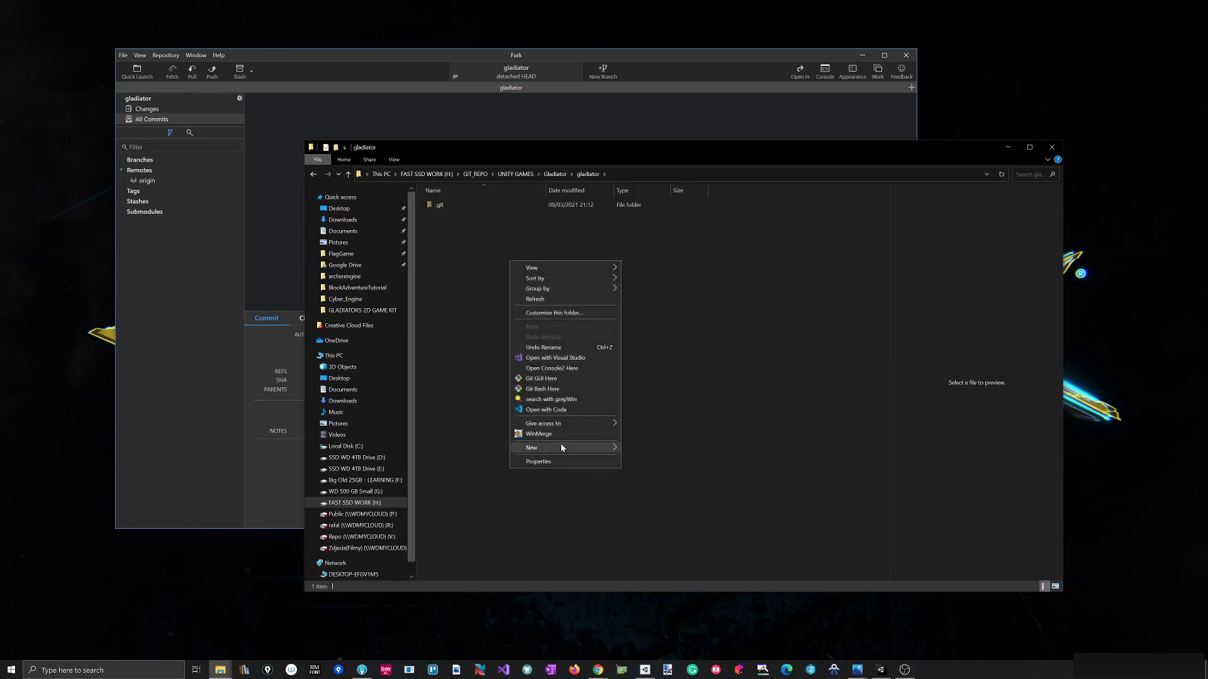
mouse_move(548, 447)
click(666, 449)
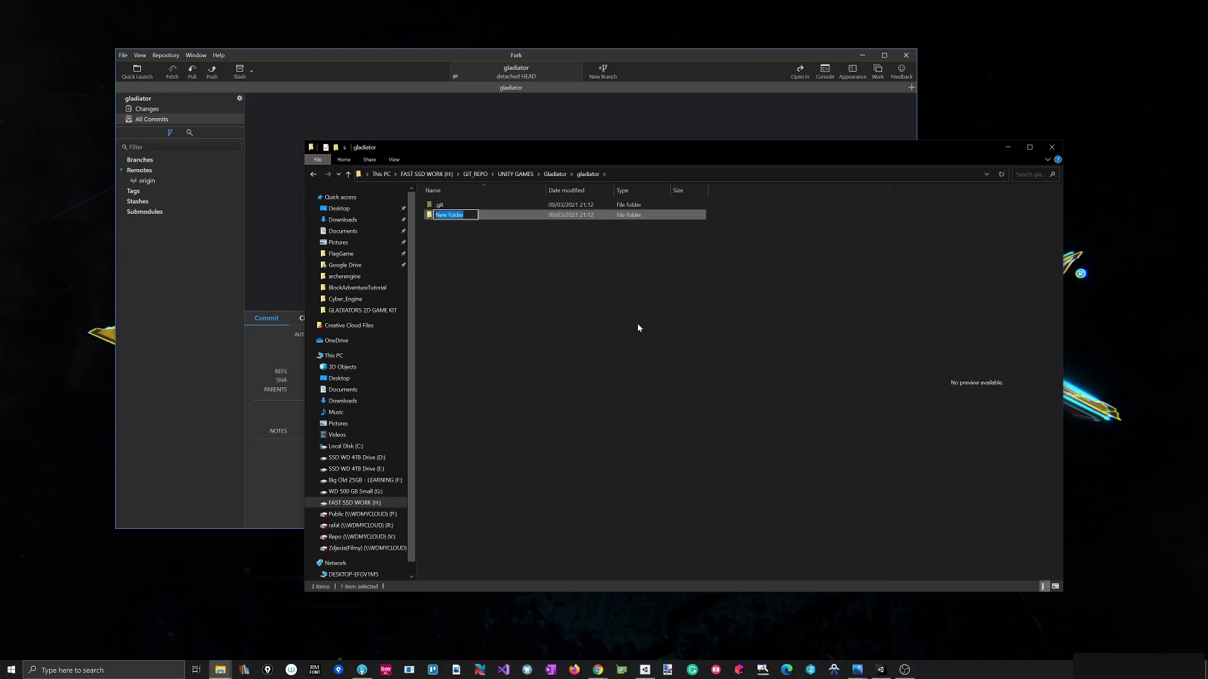
text(GraphicsProjects)
key(Return)
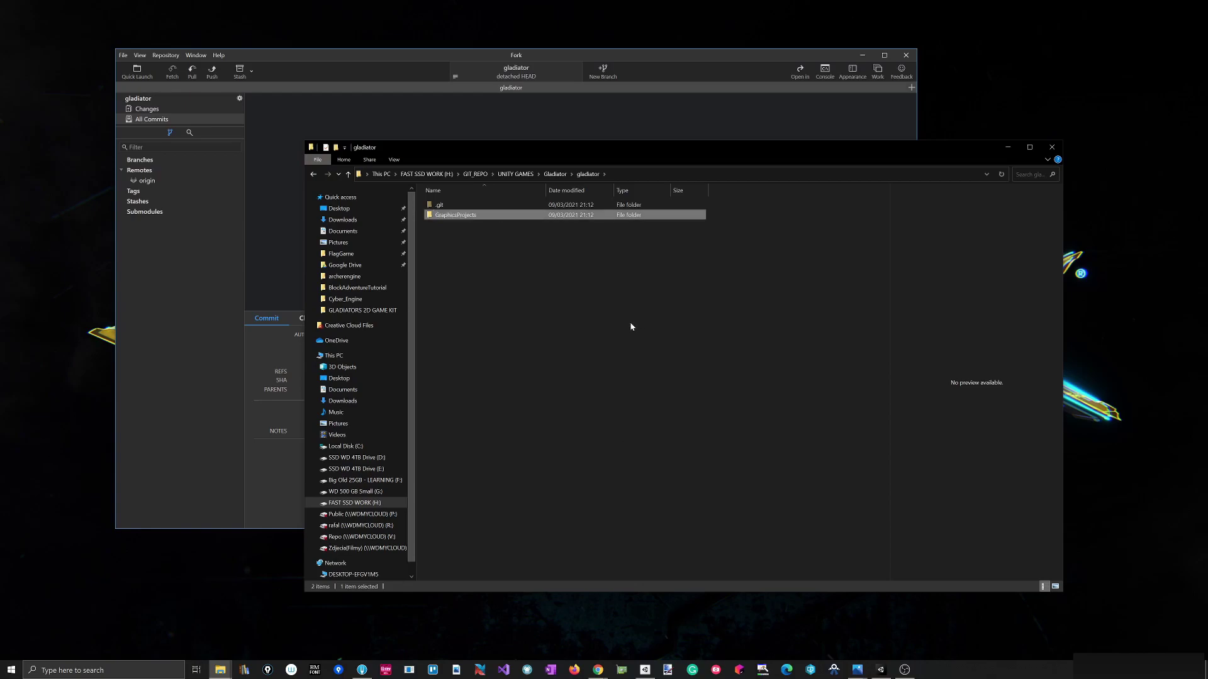
Create a second folder named Gladiator beside it.
key(ctrl+shift+n)
text(Gladiator)
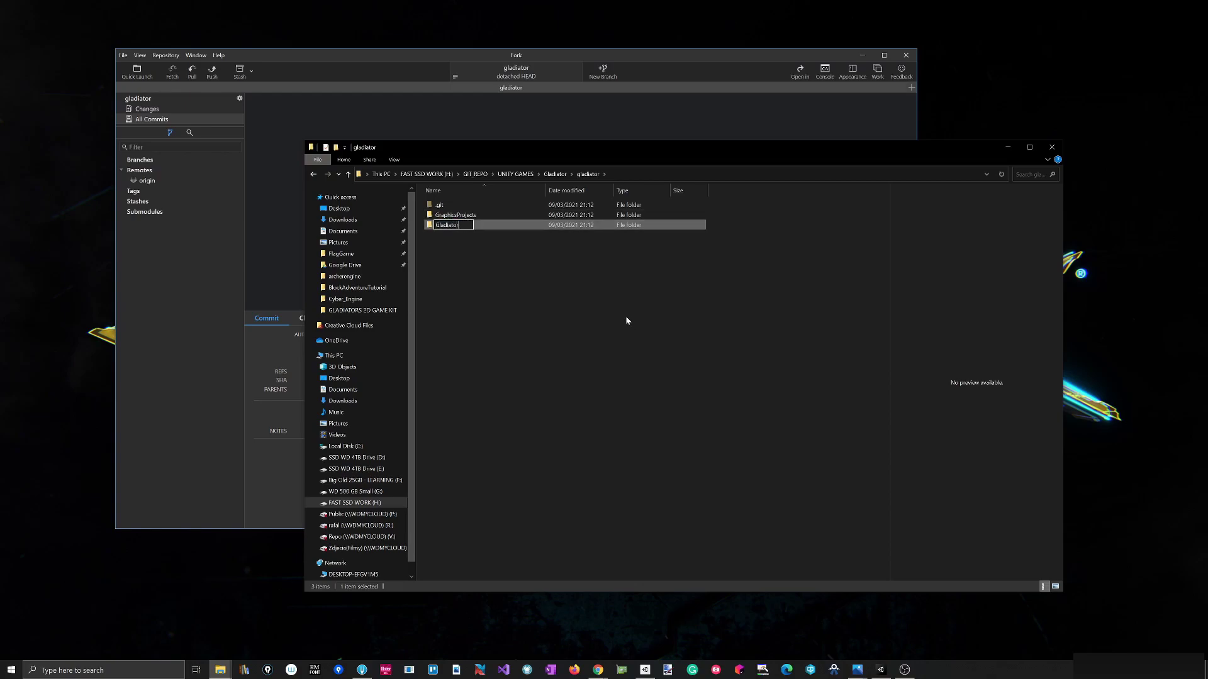
key(Return)
click(535, 297)
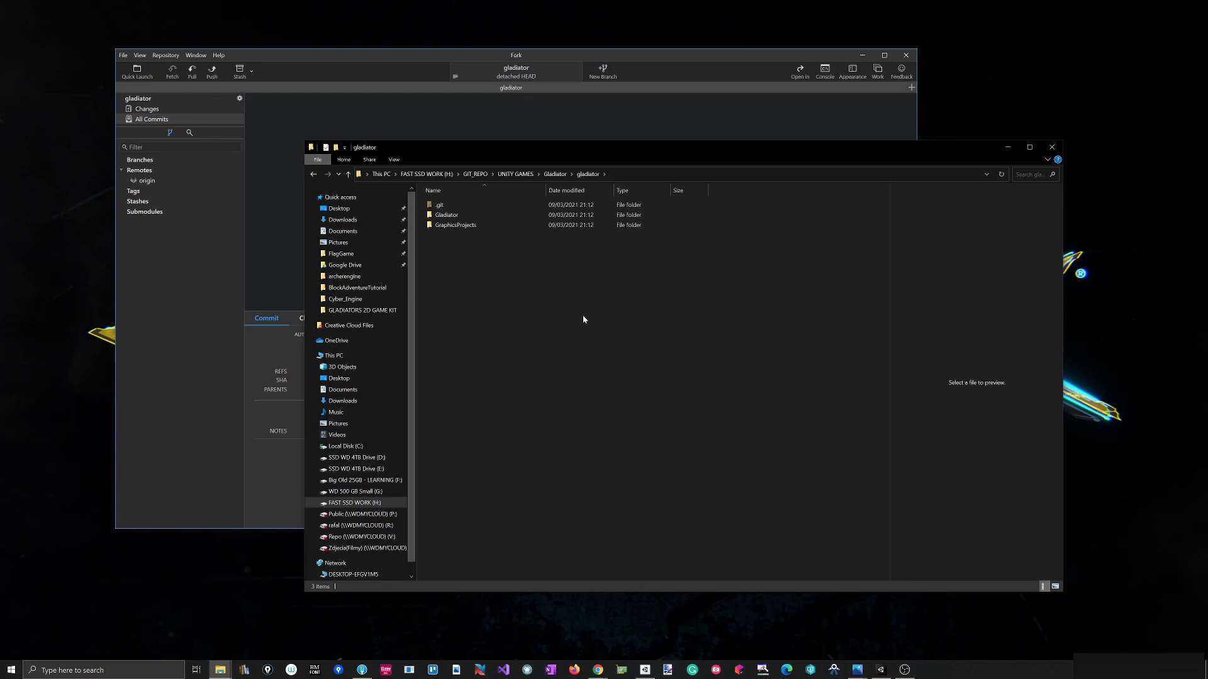
Select and copy the .gitignore file in the LeapAndJump project folder.
click(556, 174)
click(515, 174)
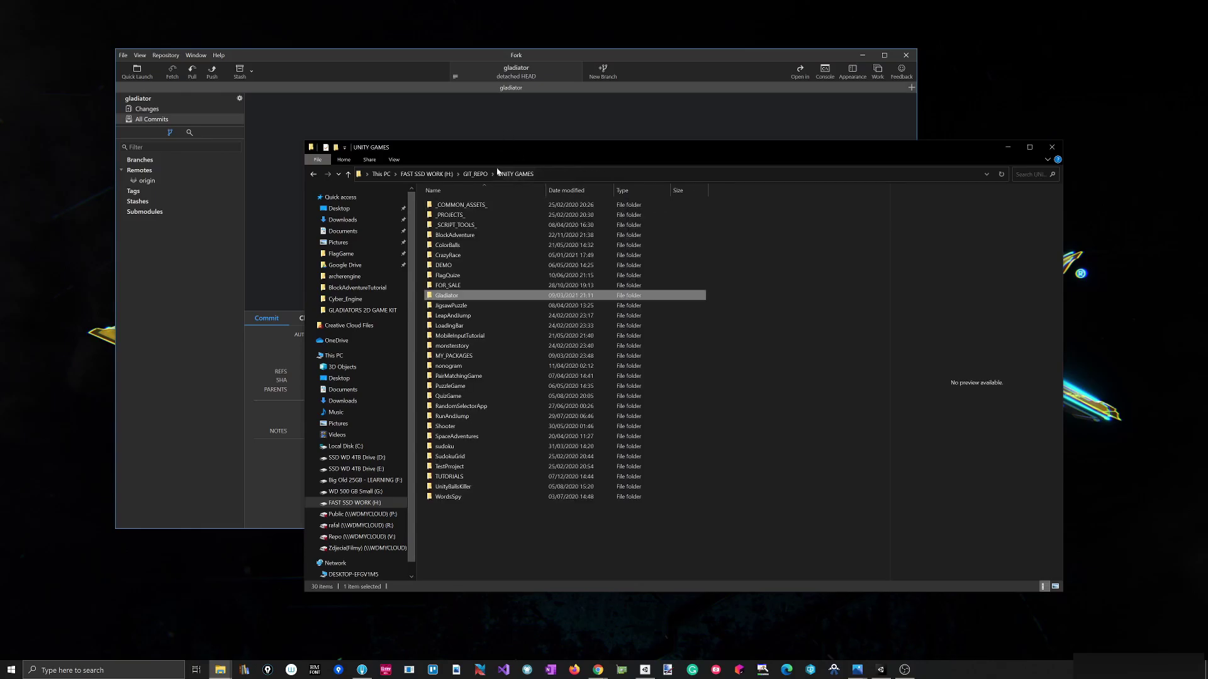
double_click(458, 316)
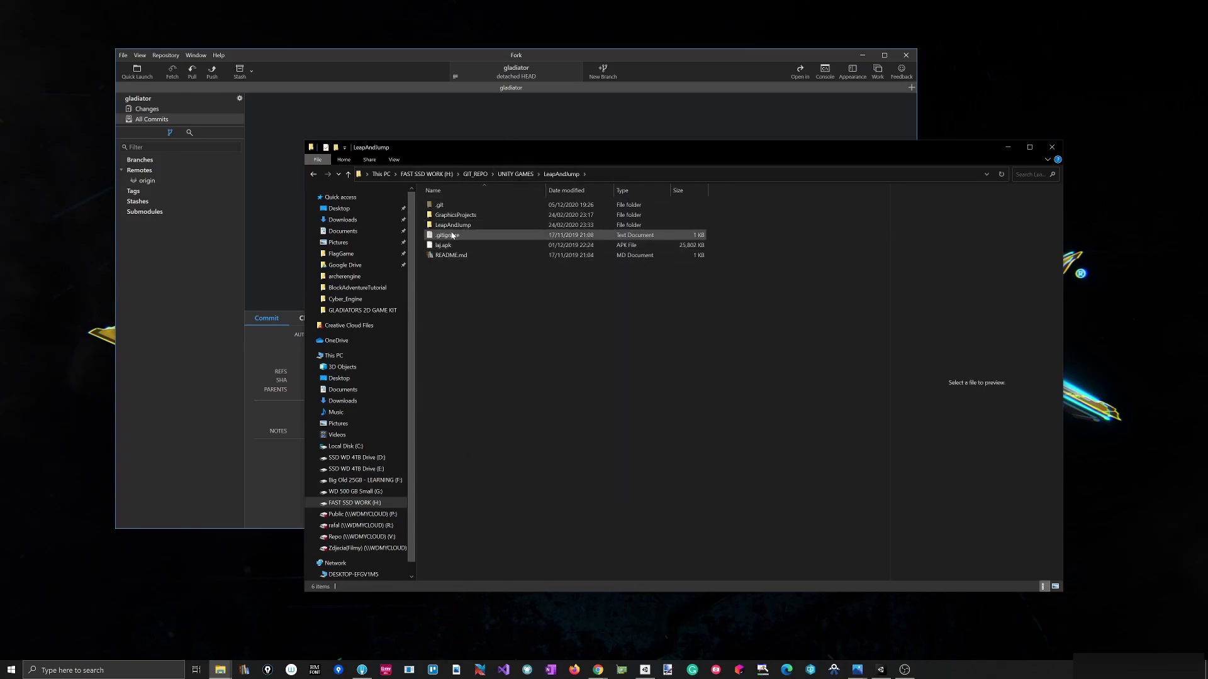
click(464, 235)
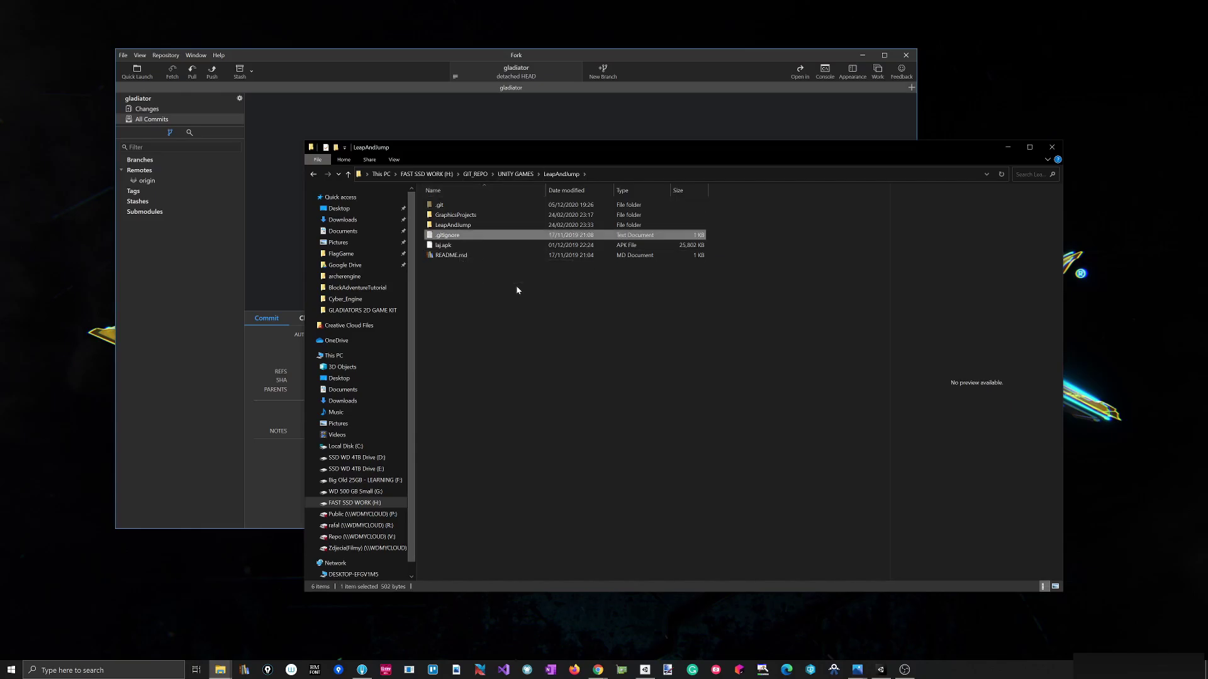
Paste .gitignore into Gladiator\gladiator and open it in Notepad++.
click(515, 174)
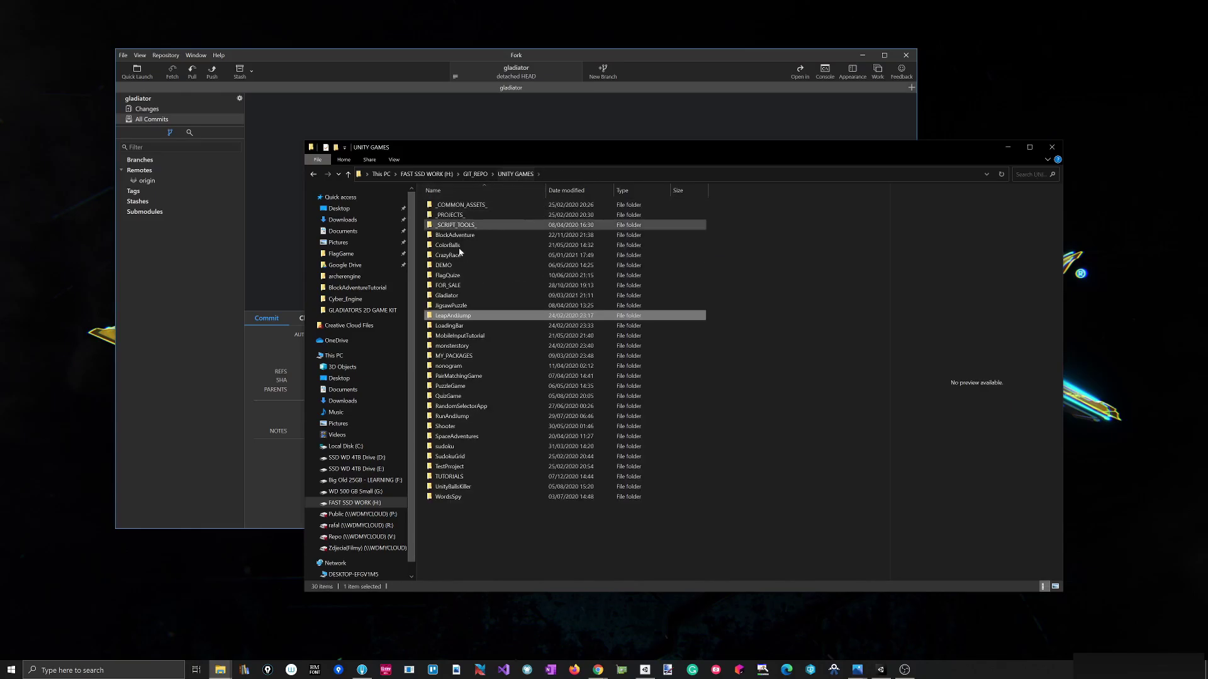
double_click(451, 293)
double_click(448, 205)
key(ctrl+v)
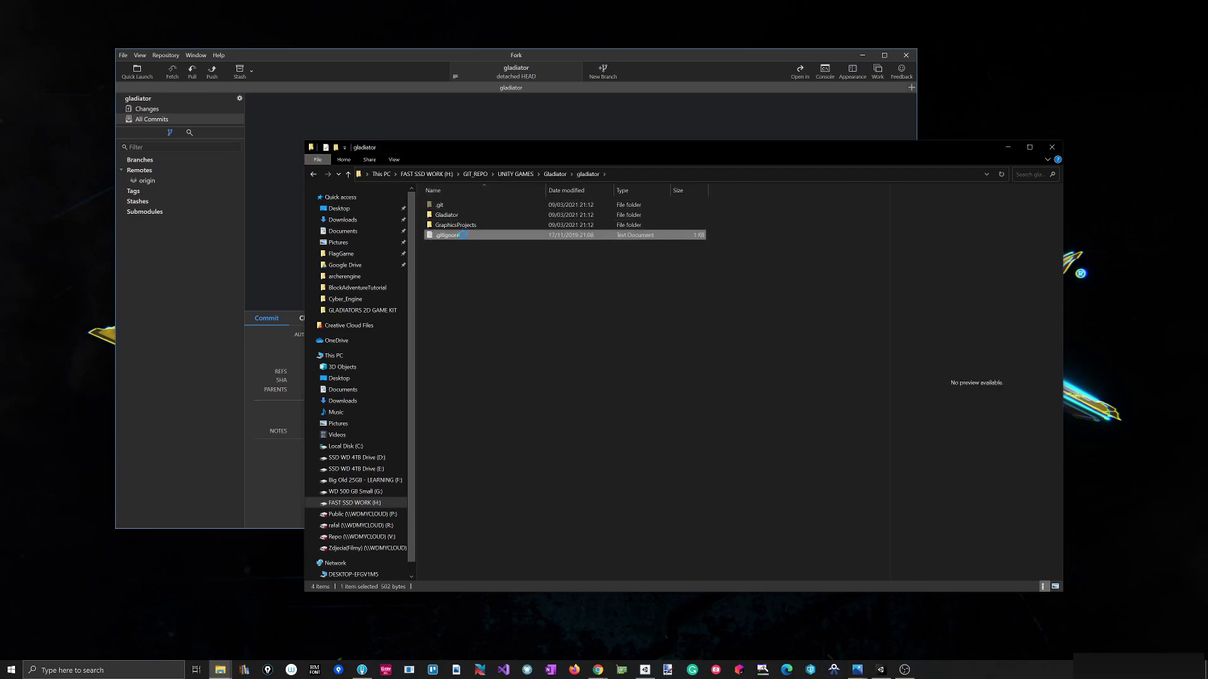
right_click(462, 234)
click(484, 338)
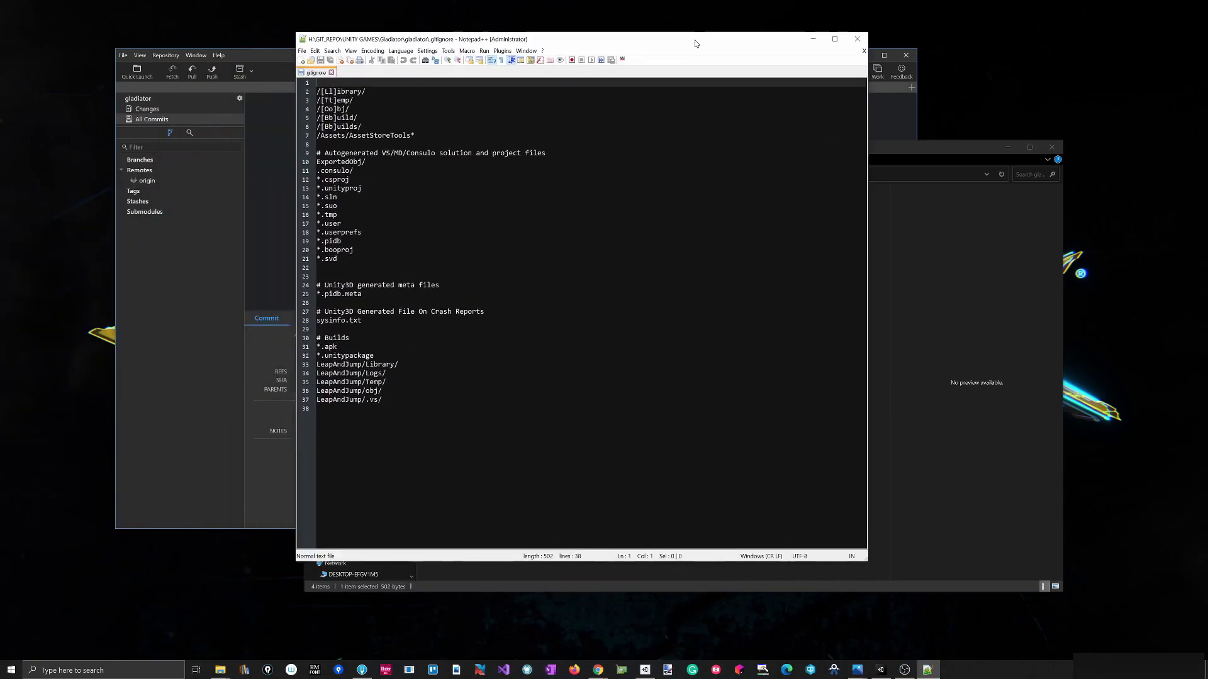
Block-select the LeapAndJump prefix on lines 33–37 and retype it as gladiator on line 33.
click(365, 233)
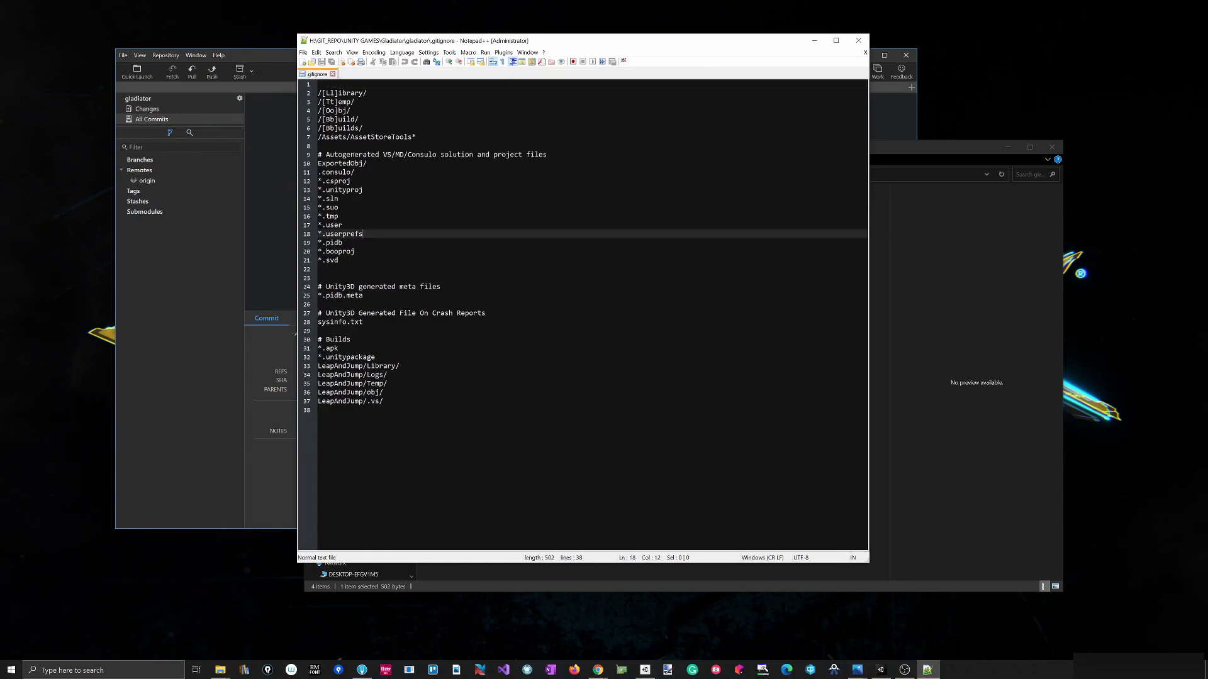
drag(384, 392, 389, 383)
key(Up)
key(Up)
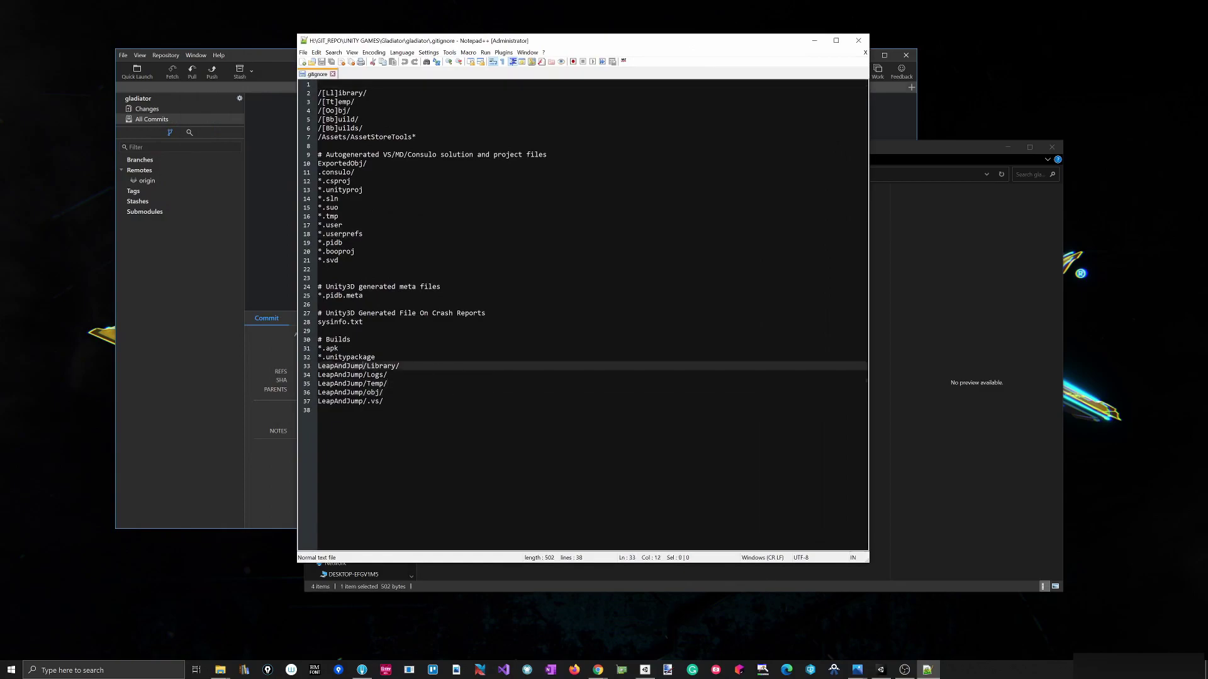
key(Down)
key(Down)
key(Down)
key(Down)
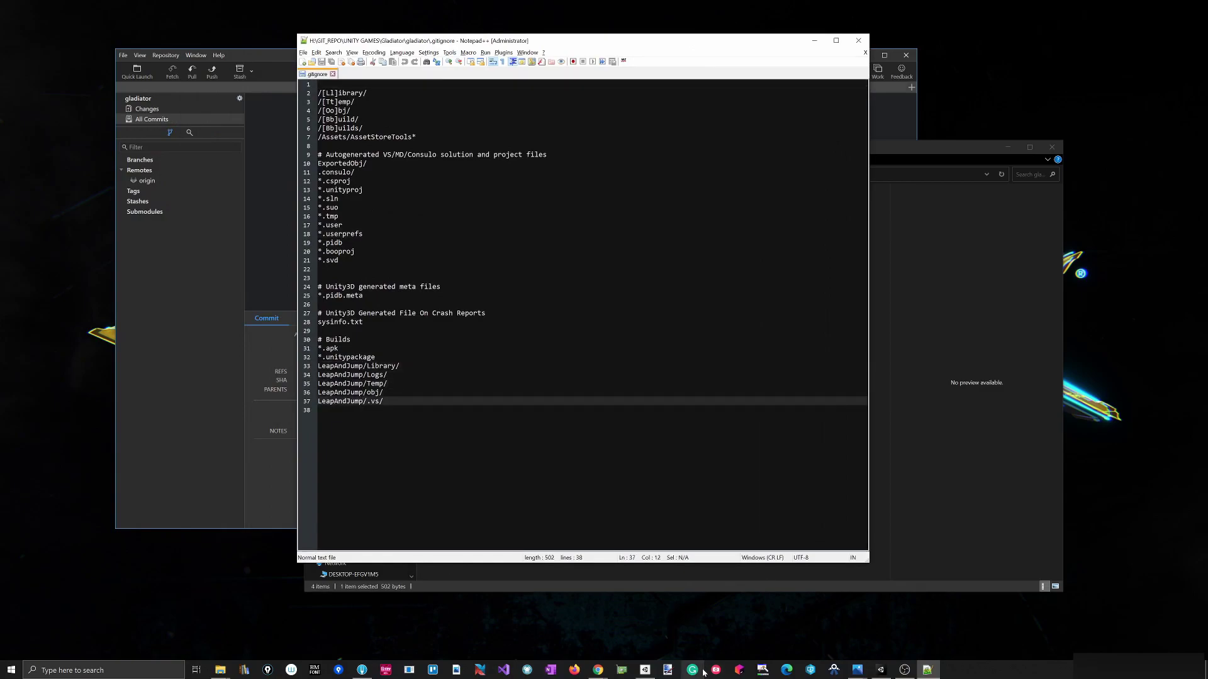
key(Up)
key(Up)
key(Up)
key(Up)
key(shift+Home)
key(shift+Left)
key(ctrl+shift+Down)
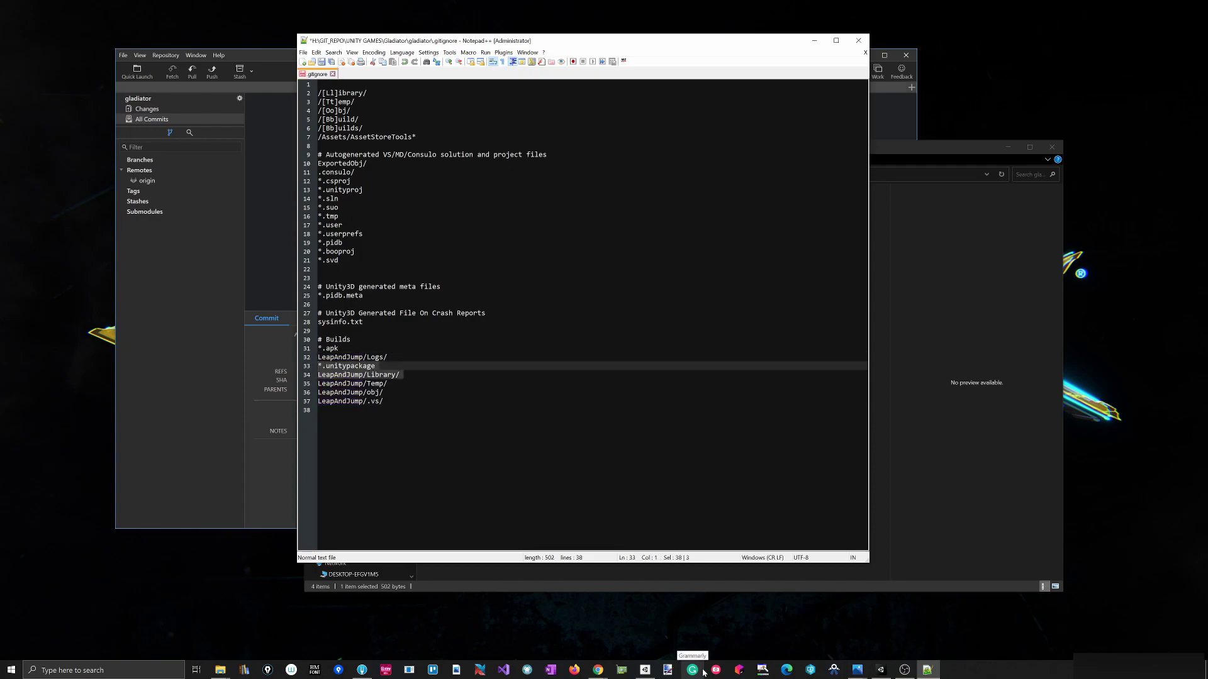
key(ctrl+z)
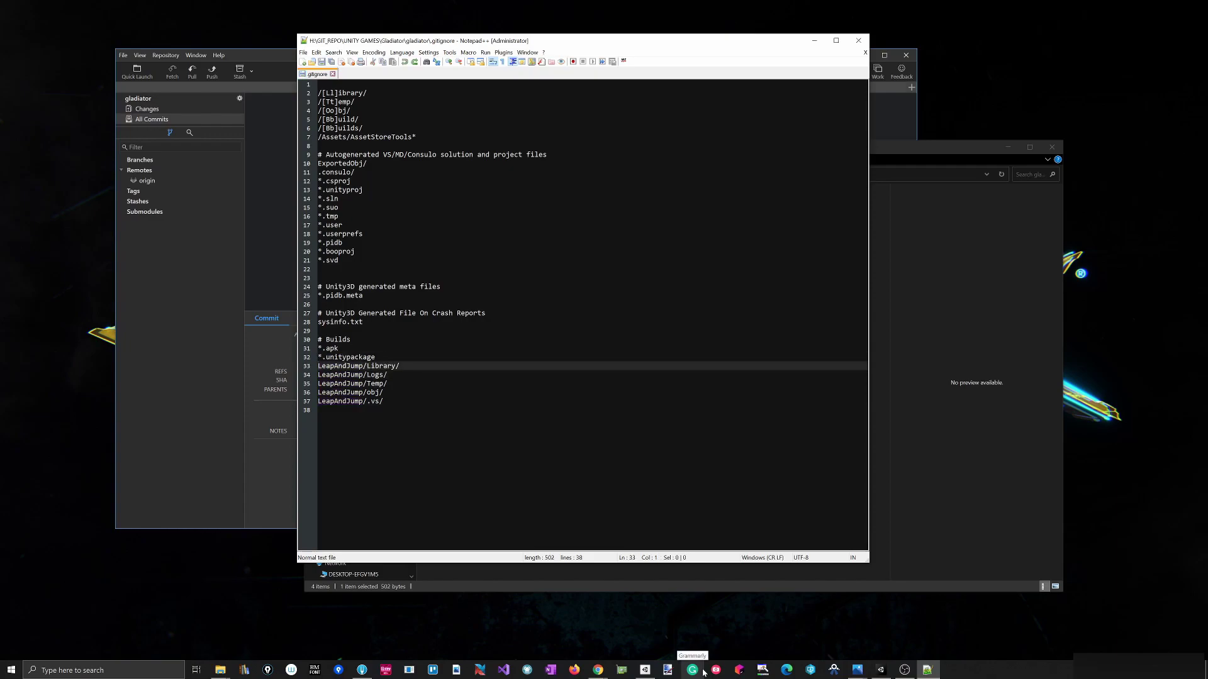
key(Down)
key(Down)
key(Down)
key(Down)
key(ctrl+Right)
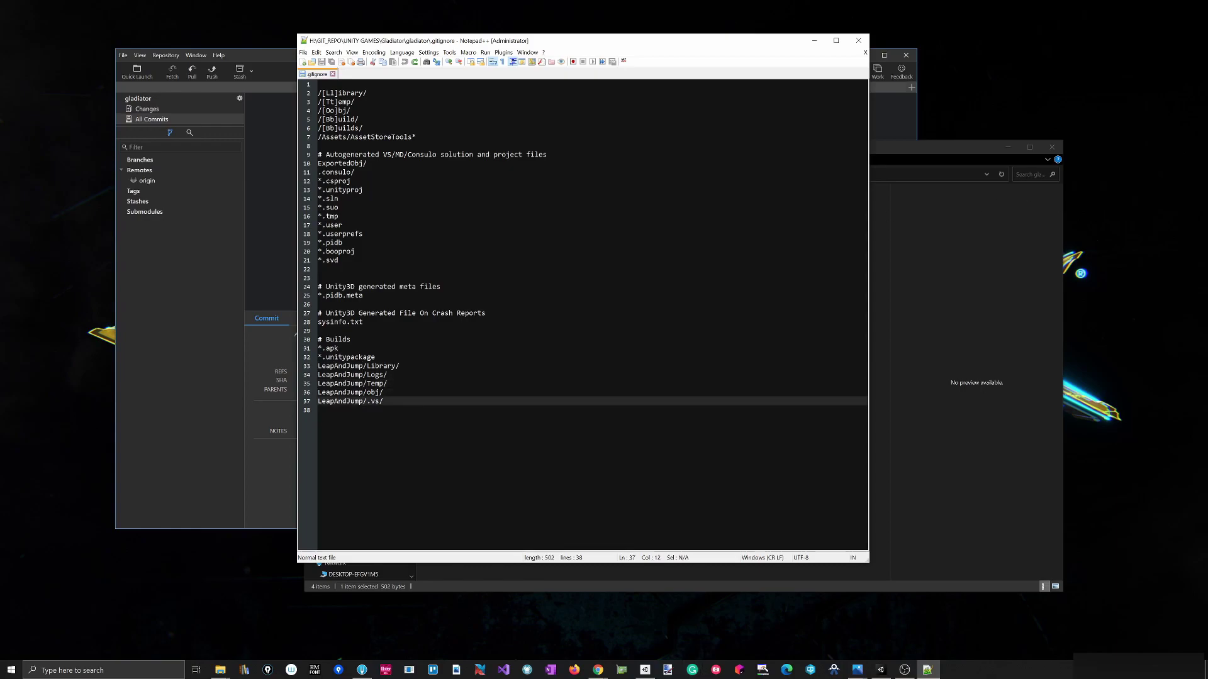
key(alt+shift+Up)
key(alt+shift+Up)
key(alt+shift+Up)
key(alt+shift+Up)
key(alt+shift+Home)
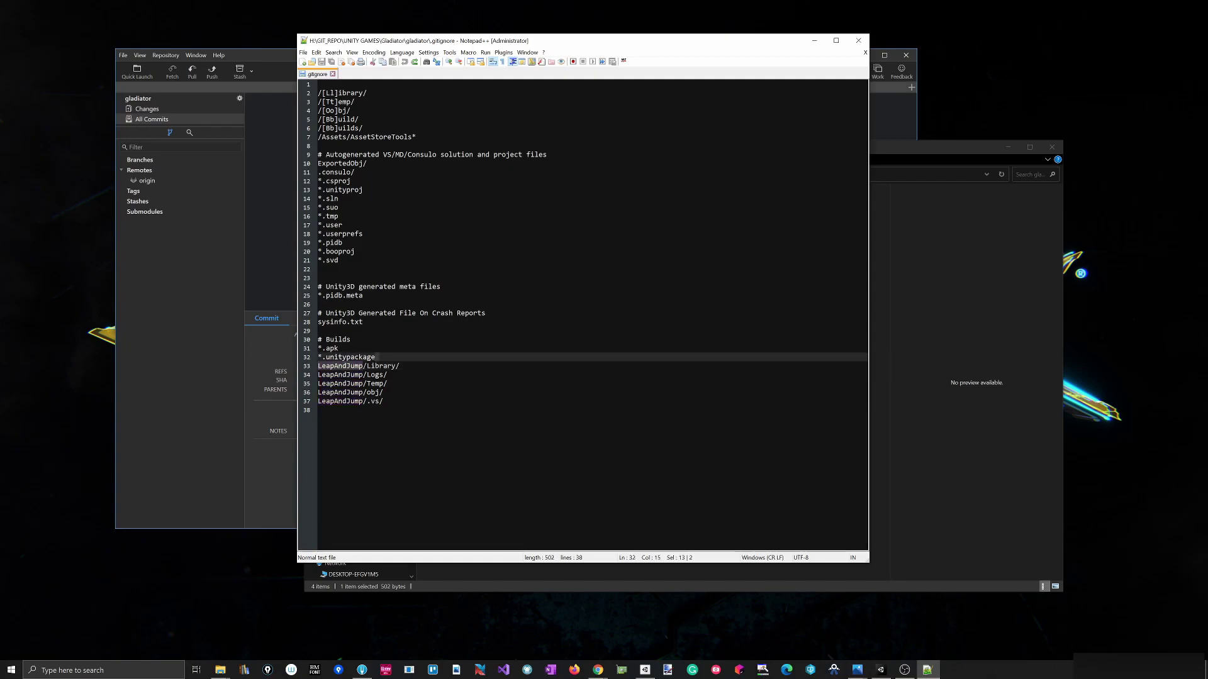
key(Delete)
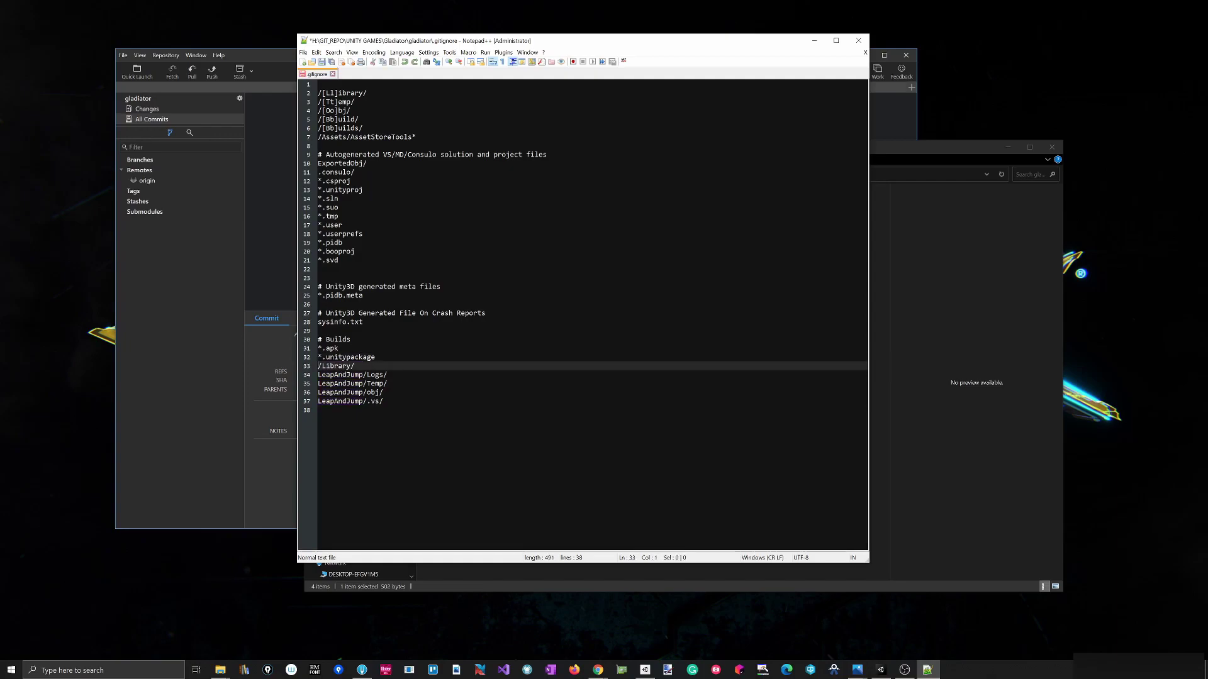
text(GGladiato)
text(r)
key(Left)
key(Left)
key(Left)
key(BackSpace)
key(BackSpace)
text(g)
click(319, 410)
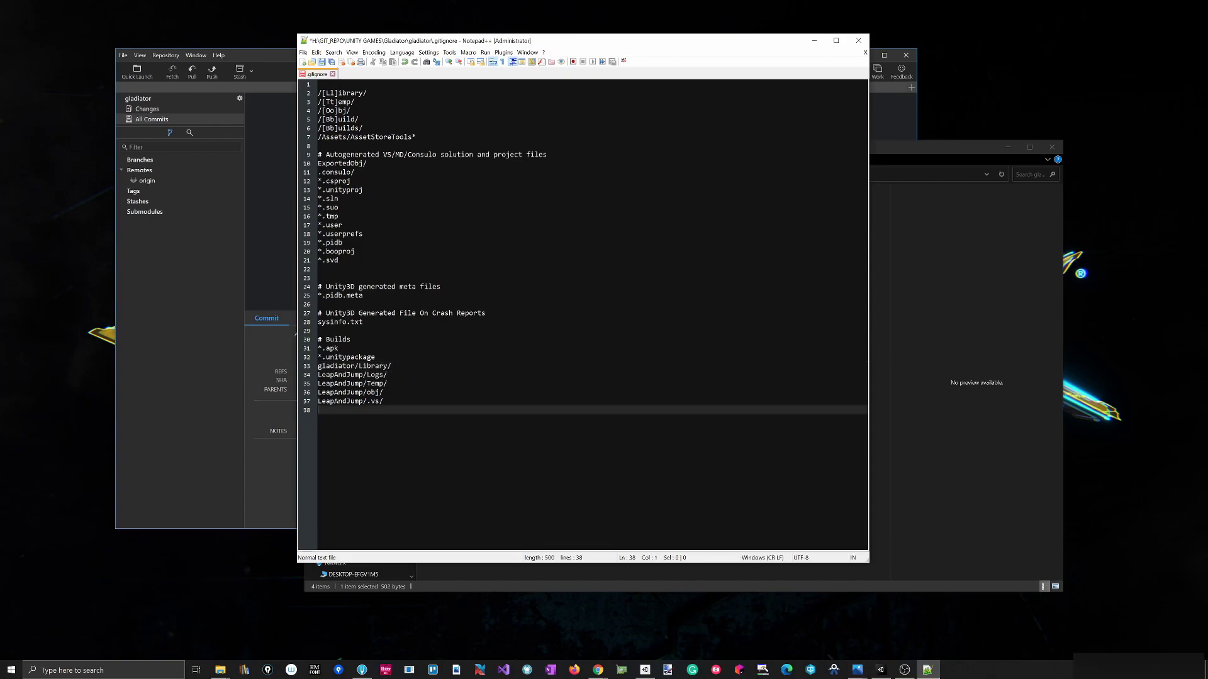
Replace LeapAndJump with gladiator on the remaining Logs, Temp, obj and .vs path lines.
drag(387, 374, 391, 366)
key(Delete)
double_click(340, 374)
text(gladiator)
click(329, 383)
key(ctrl+z)
key(ctrl+z)
key(ctrl+z)
key(ctrl+z)
double_click(339, 383)
text(gladiator)
double_click(340, 391)
text(gladiator)
double_click(339, 401)
text(gladiator)
Save the edited .gitignore and close it in Notepad++.
click(318, 409)
key(ctrl+s)
click(379, 375)
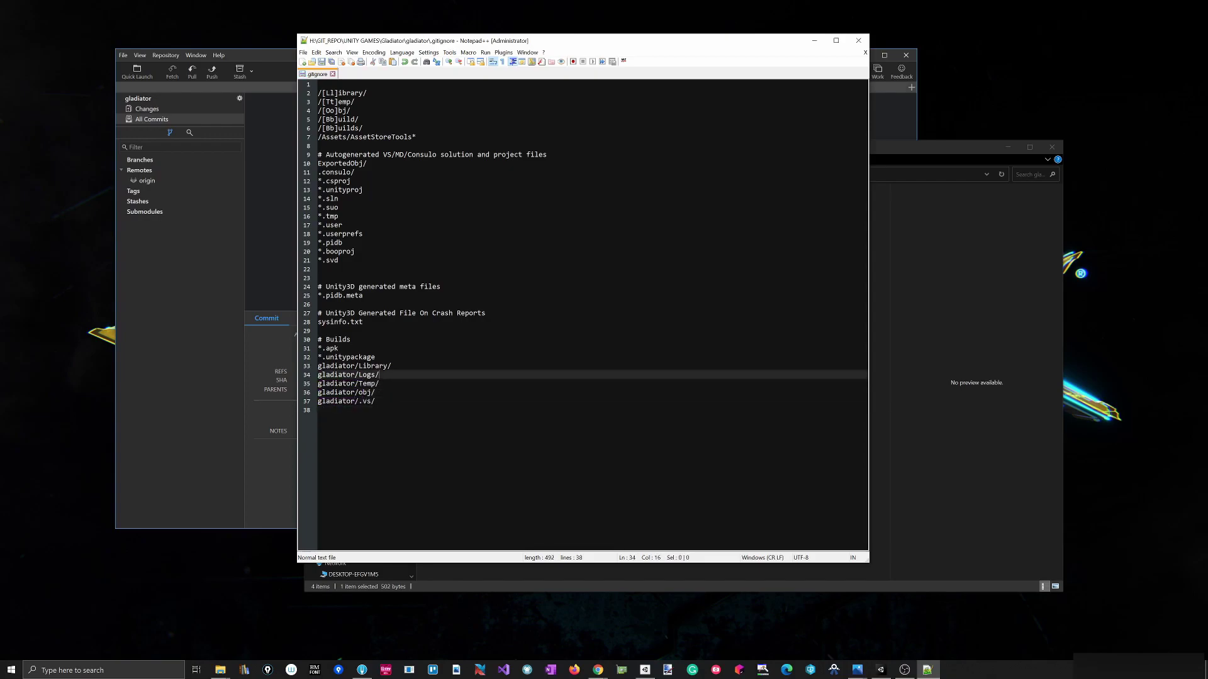
click(333, 74)
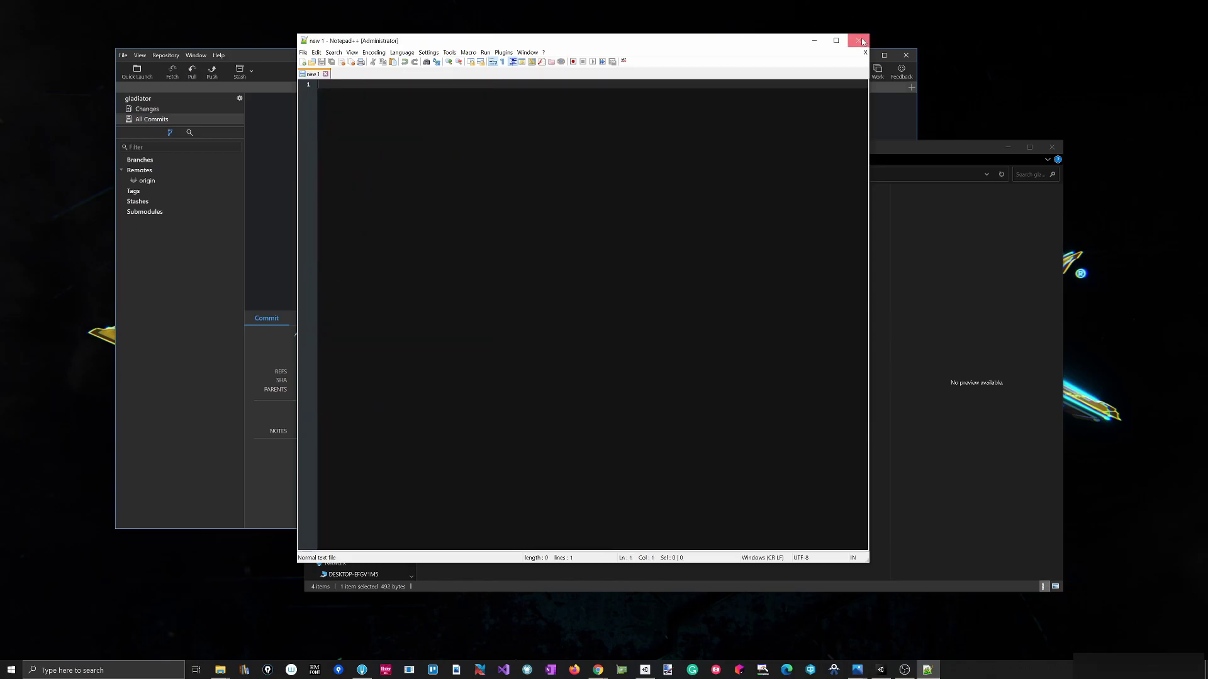
Close Notepad++ and reopen .gitignore in Notepad from the repository folder.
click(858, 40)
click(518, 455)
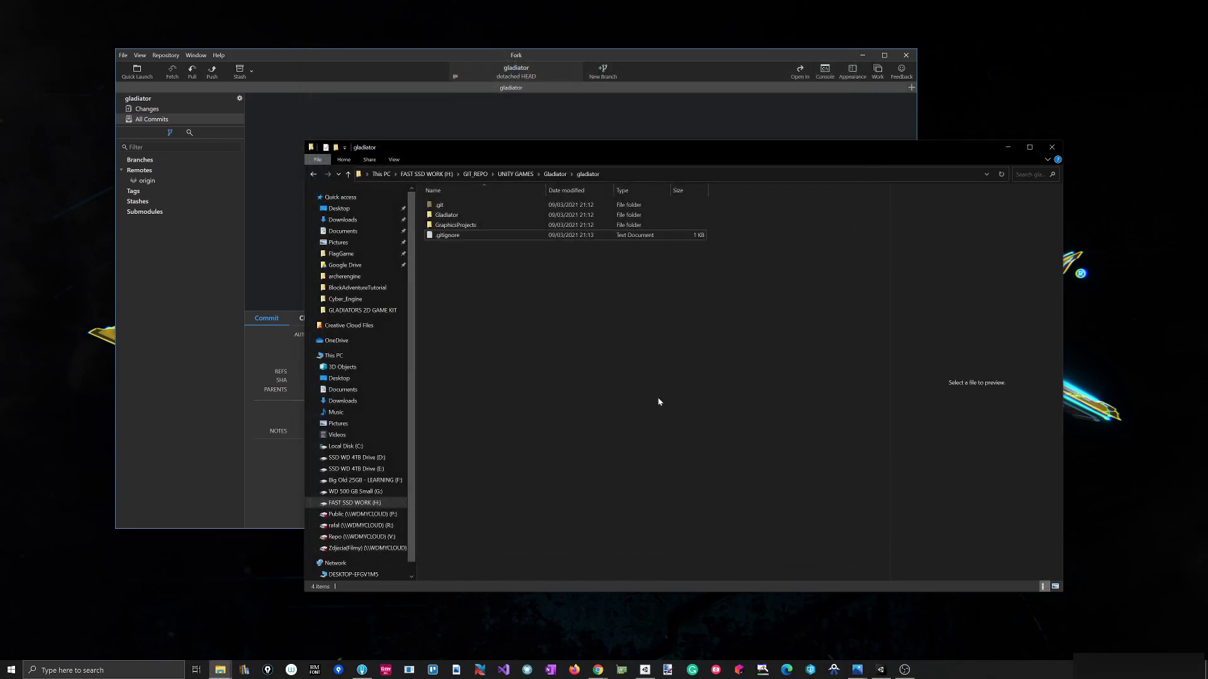
click(448, 237)
right_click(450, 237)
key(Escape)
click(436, 245)
click(449, 239)
double_click(449, 238)
scroll(296, 340, down, 10)
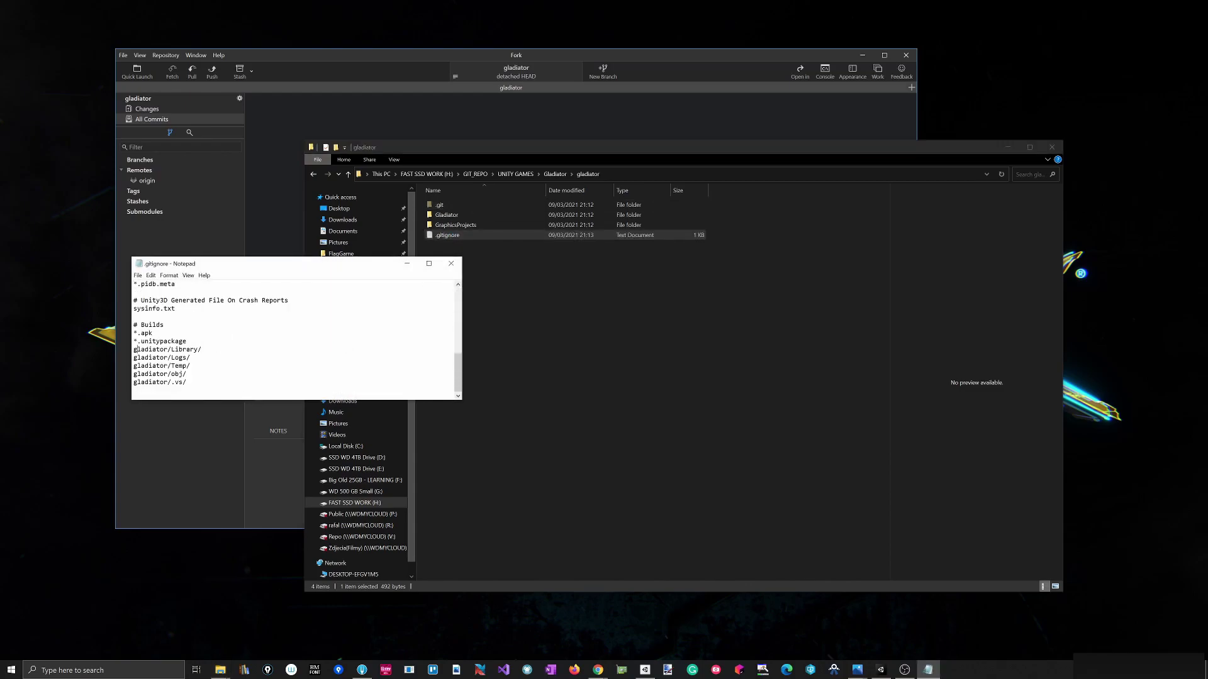
Capitalise the gladiator/ prefix to Gladiator/ on the Library, Logs, Temp and obj paths.
key(Delete)
text(G)
key(Down)
key(BackSpace)
text(G)
key(Down)
key(BackSpace)
text(G)
key(shift+Down)
text(G)
key(ctrl+z)
key(ctrl+z)
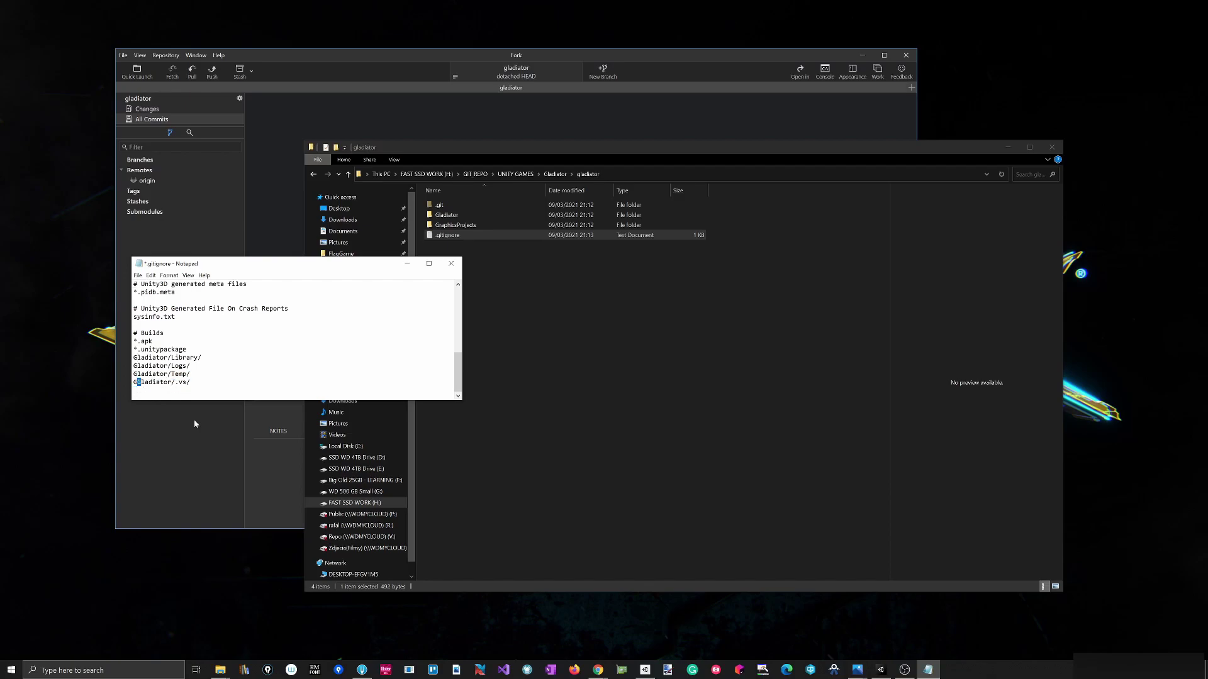
key(ctrl+z)
Change the .vs path to Gladiator/.vs/, save .gitignore and close Notepad.
key(Right)
key(Down)
key(BackSpace)
text(G)
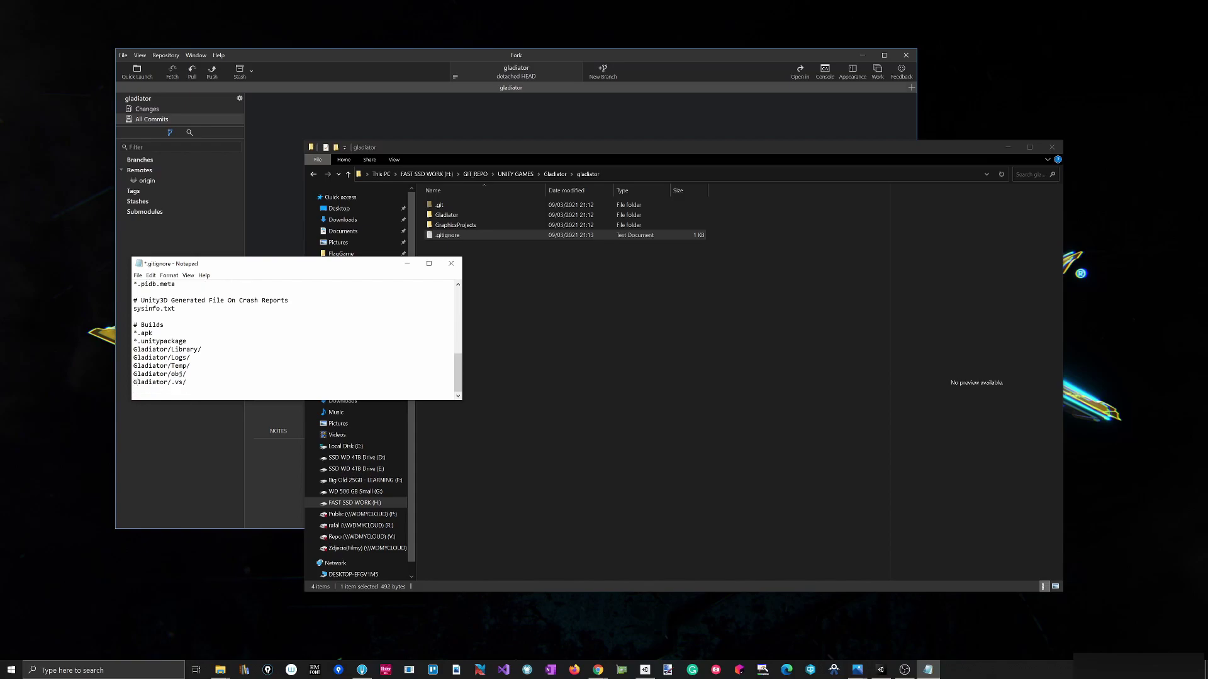
key(ctrl+s)
click(451, 264)
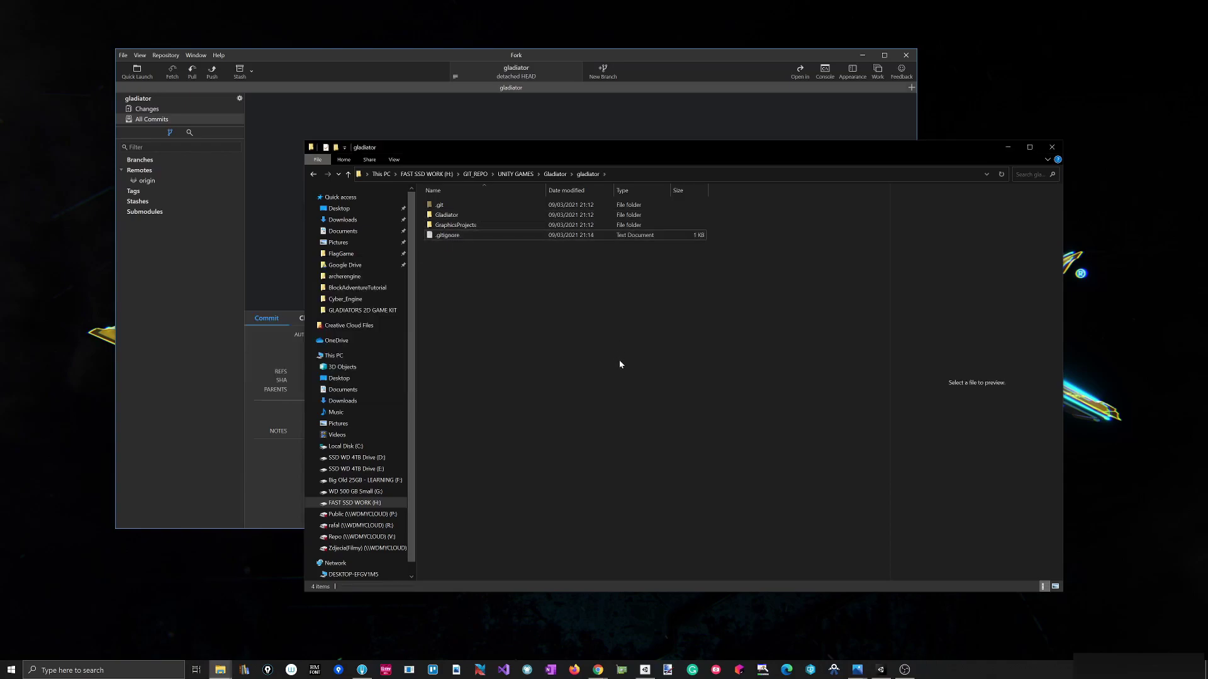
In Unity Hub, start a new Unity 2020.2.1f1 project named Gladiator using the 2D template.
click(654, 670)
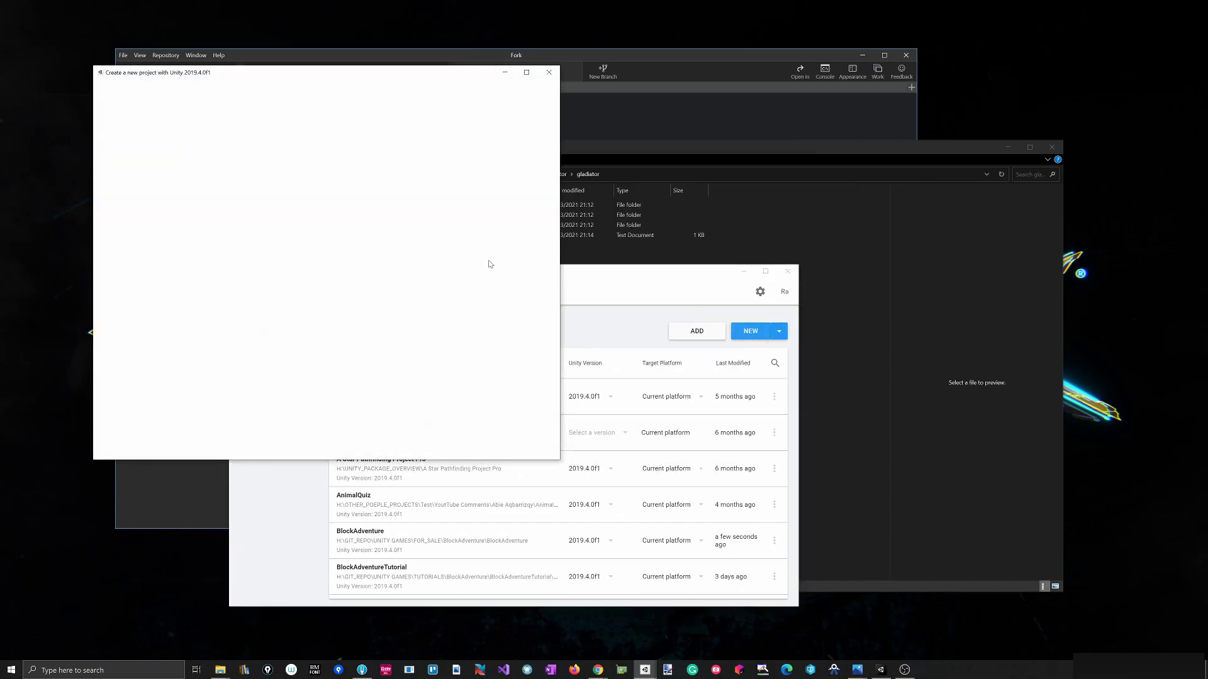
drag(354, 78, 467, 262)
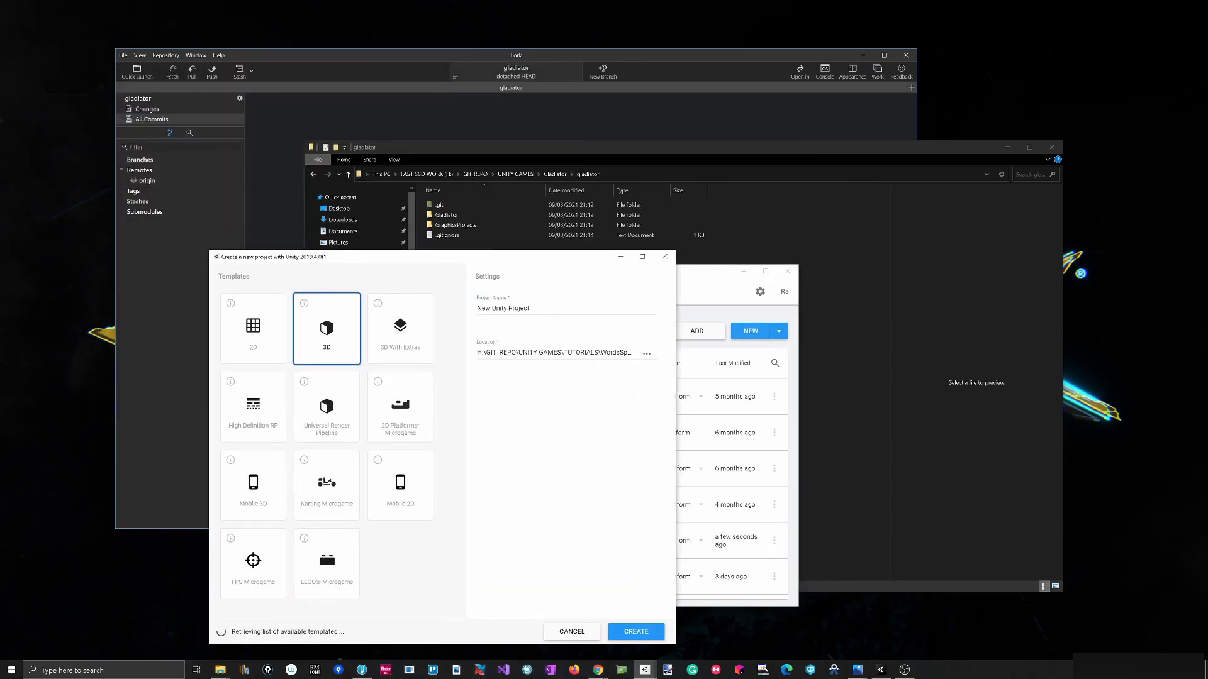
text(Gladiator)
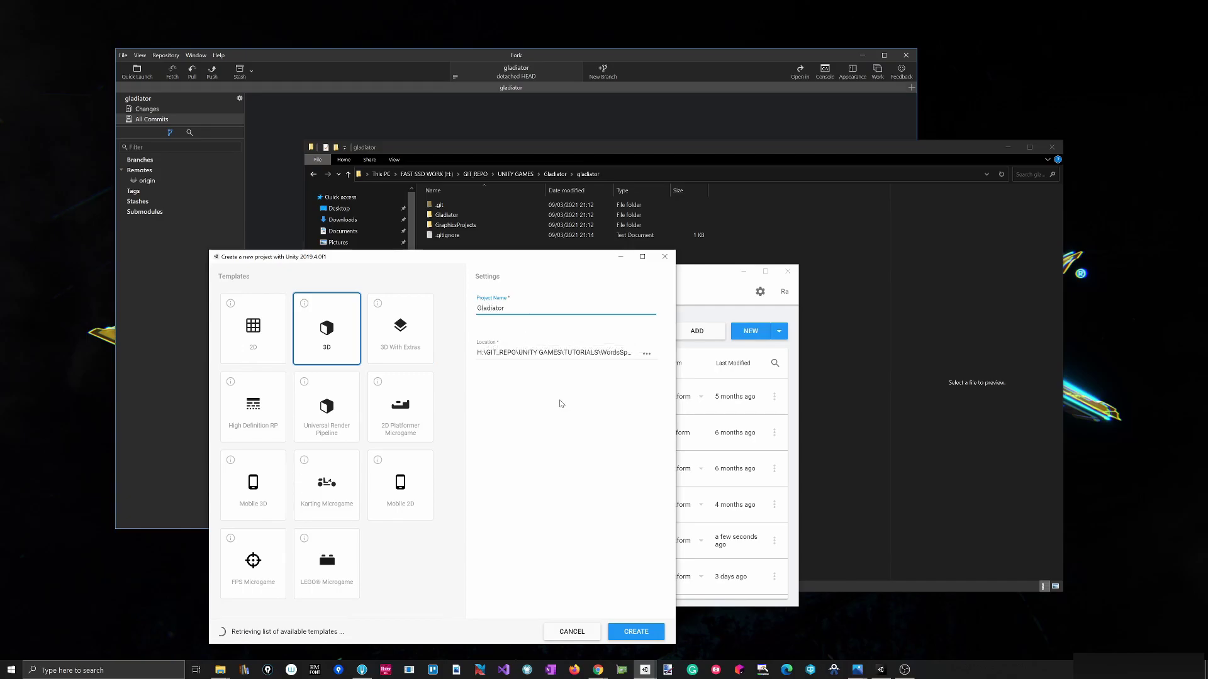
drag(546, 261, 549, 190)
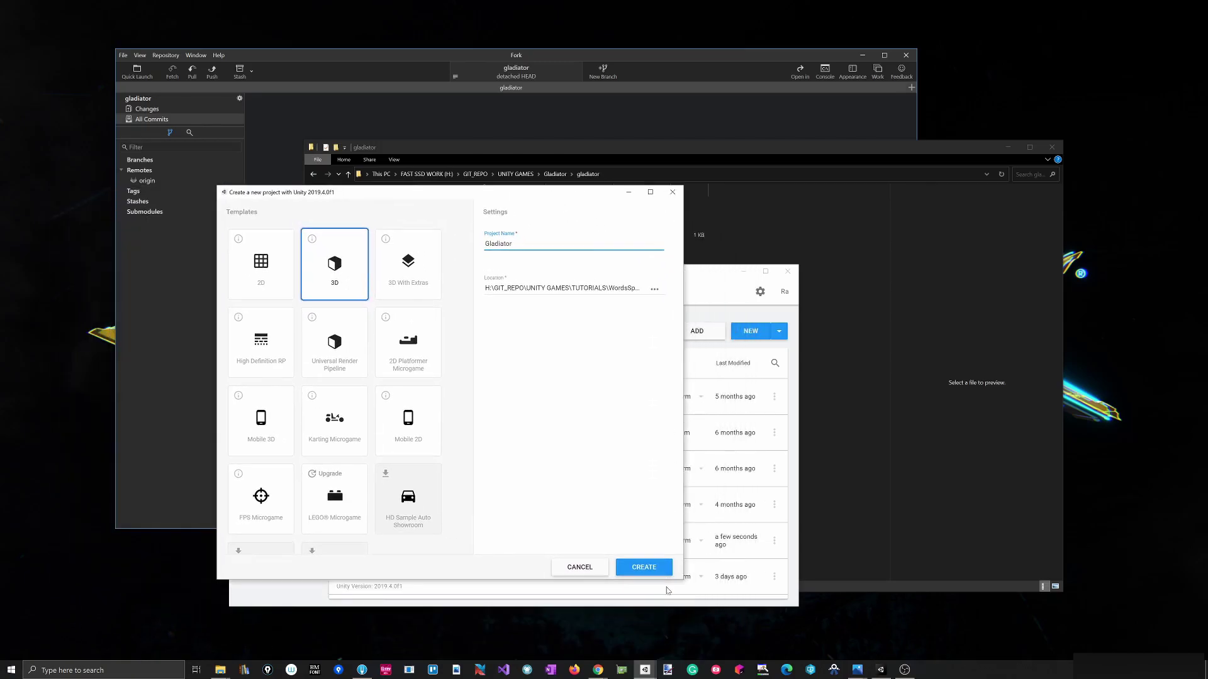
click(578, 570)
click(774, 330)
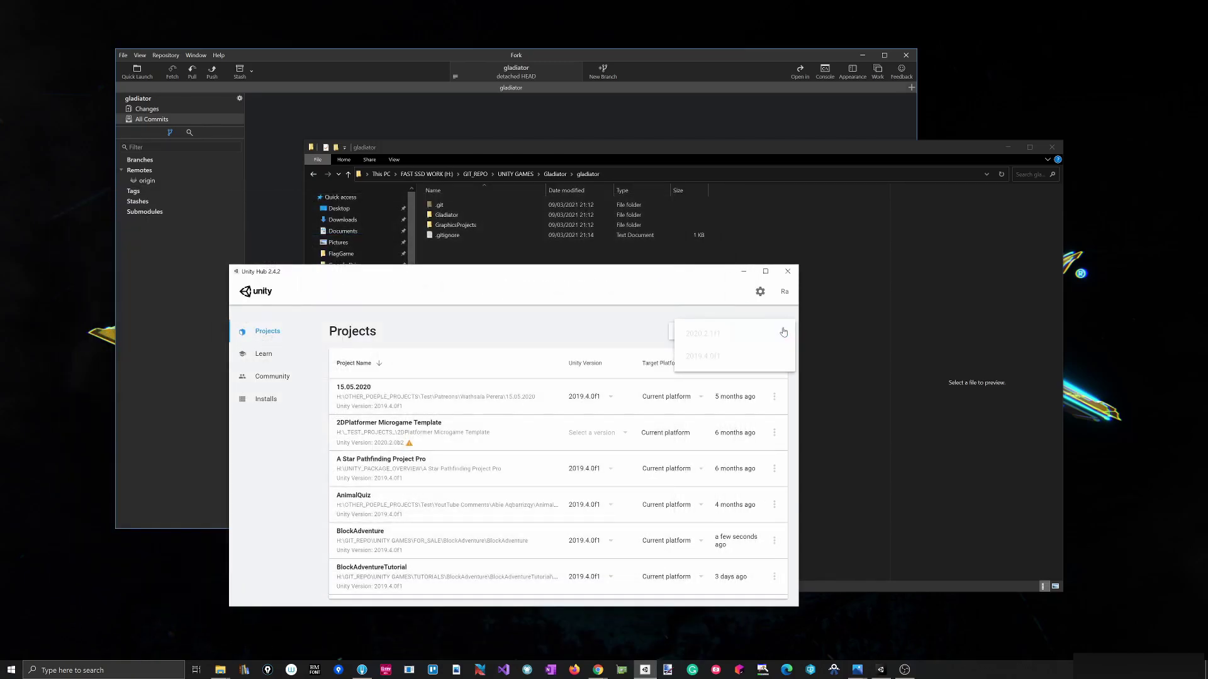
click(696, 334)
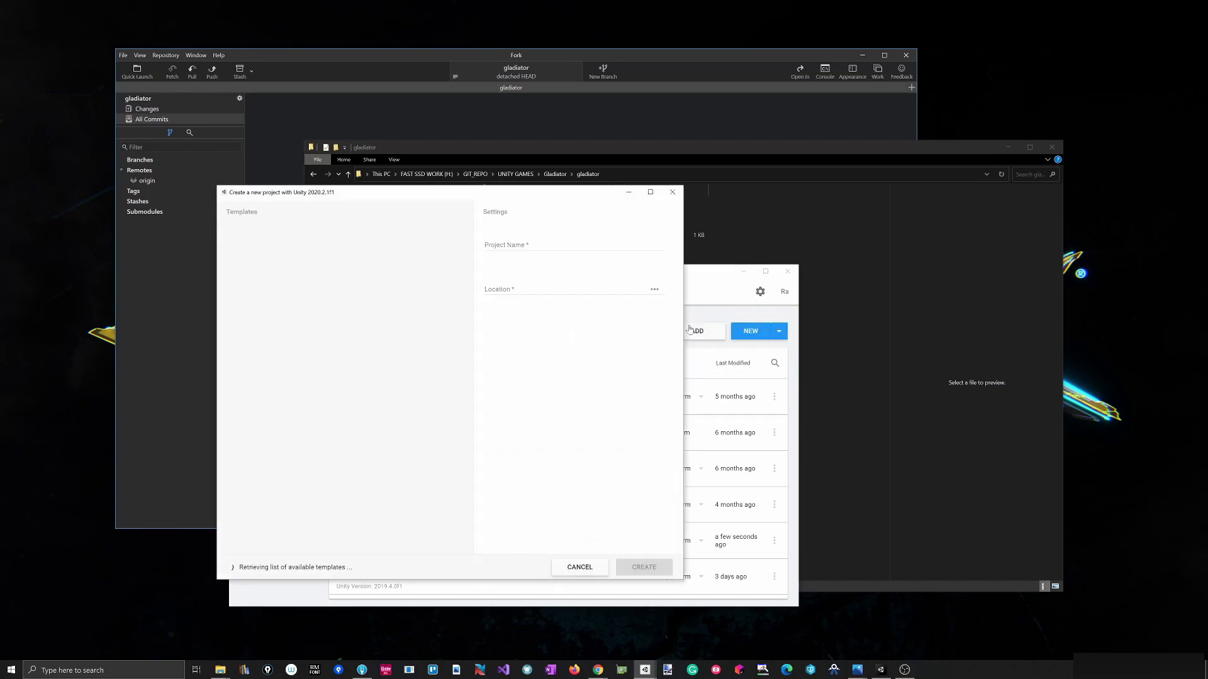
text(Gladiator)
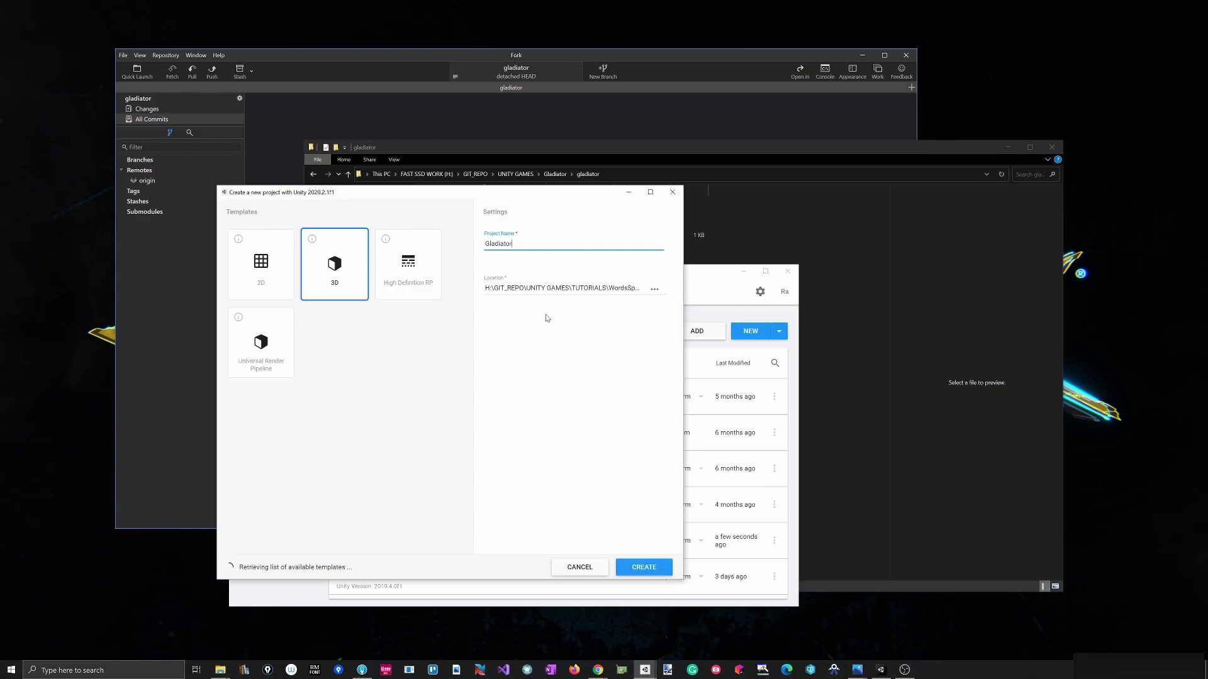
click(249, 245)
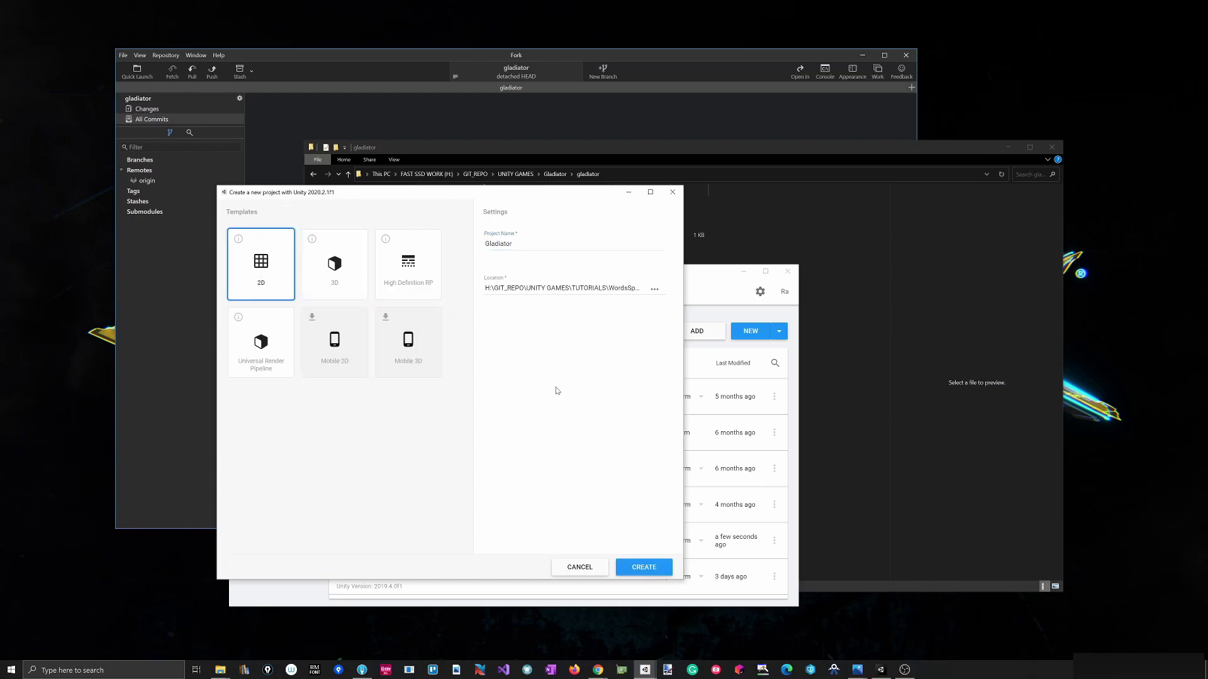
Set the project location to the repository's empty Gladiator folder and create the project.
click(705, 151)
click(588, 175)
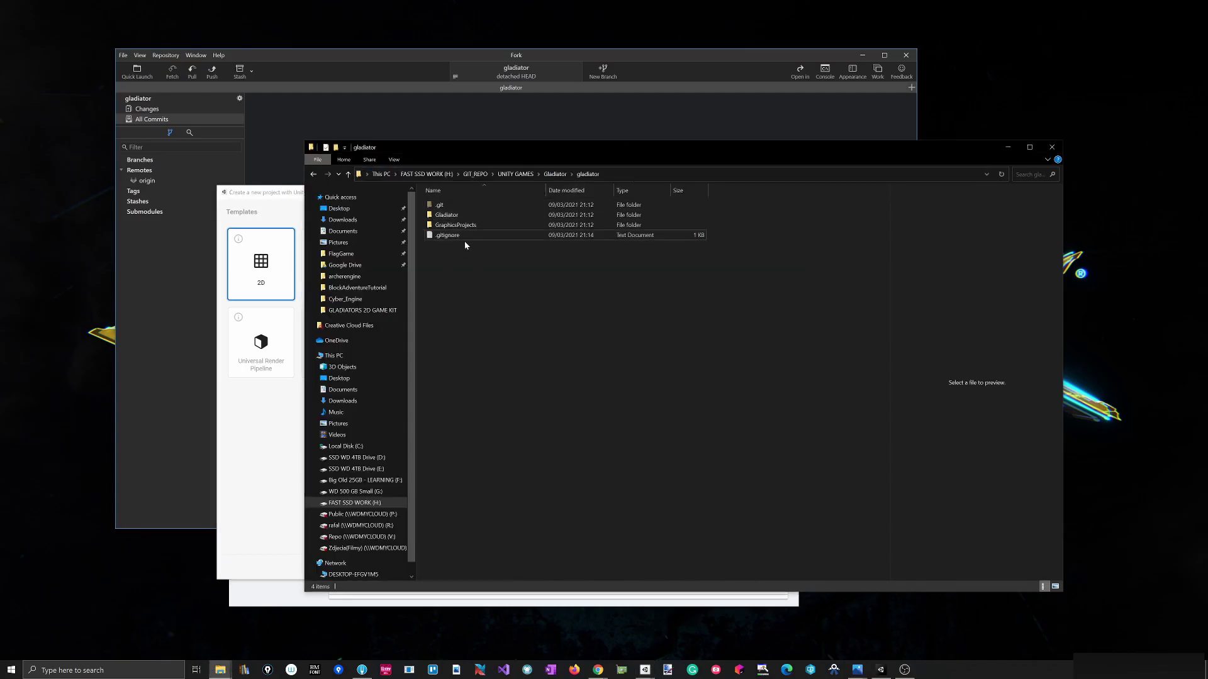
double_click(465, 215)
click(645, 175)
key(ctrl+c)
click(480, 264)
click(286, 475)
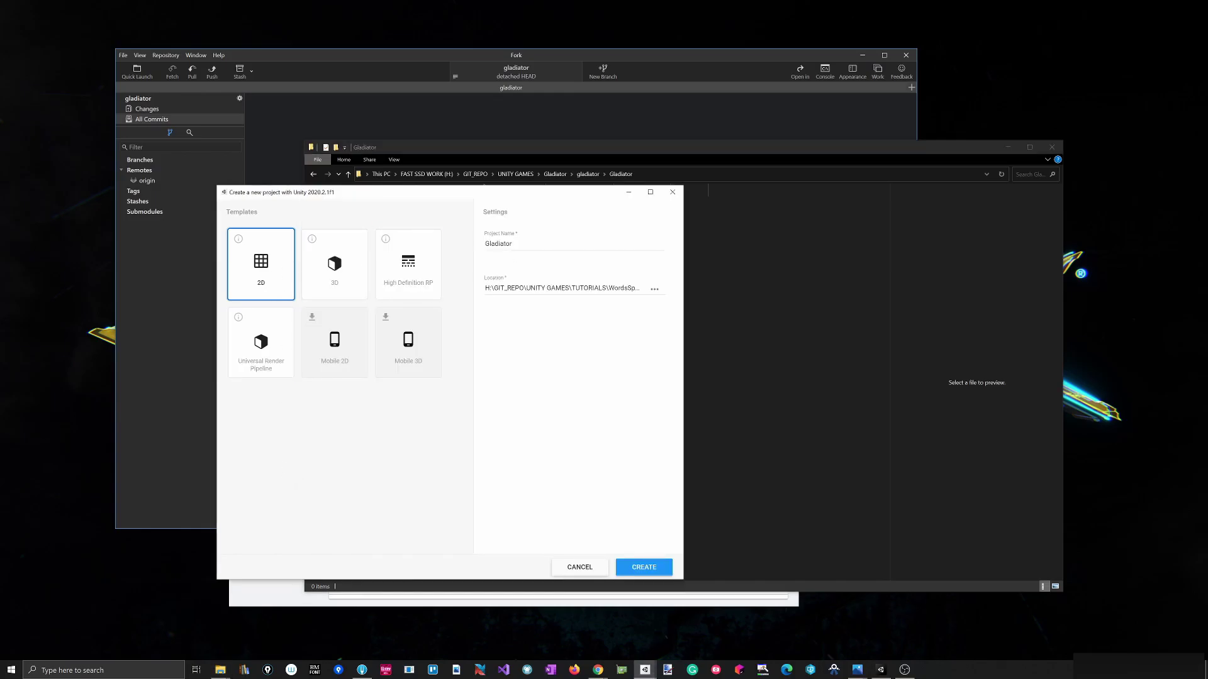
click(654, 289)
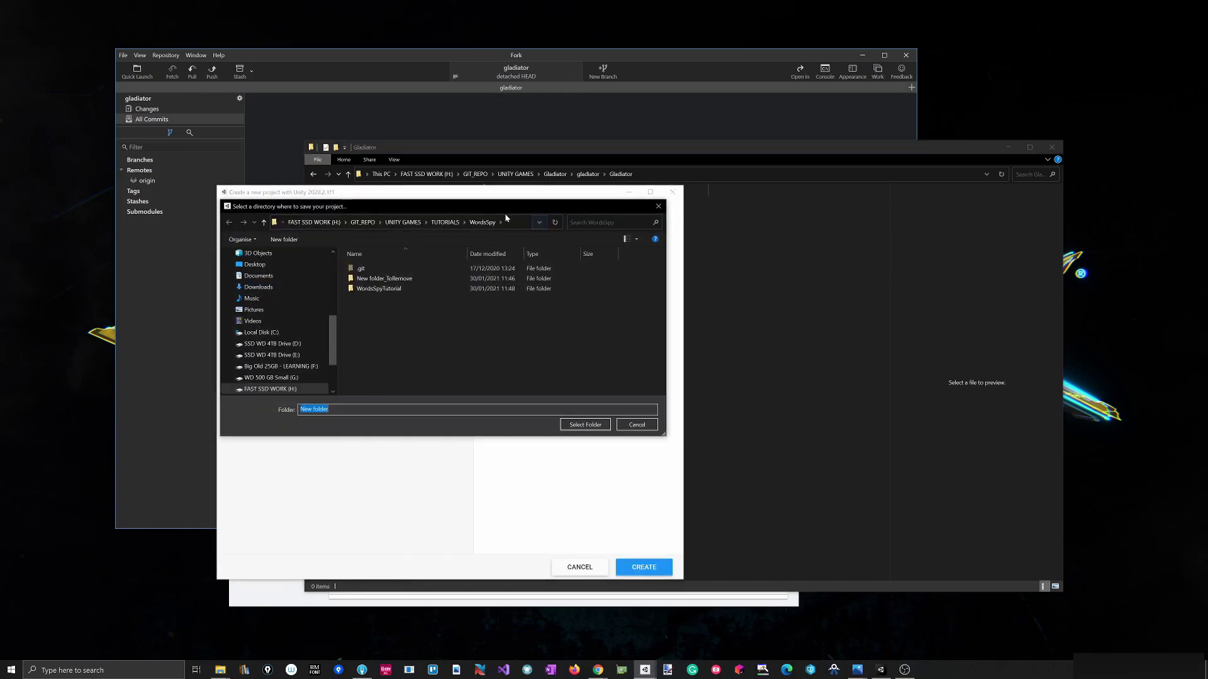
key(ctrl+v)
key(Return)
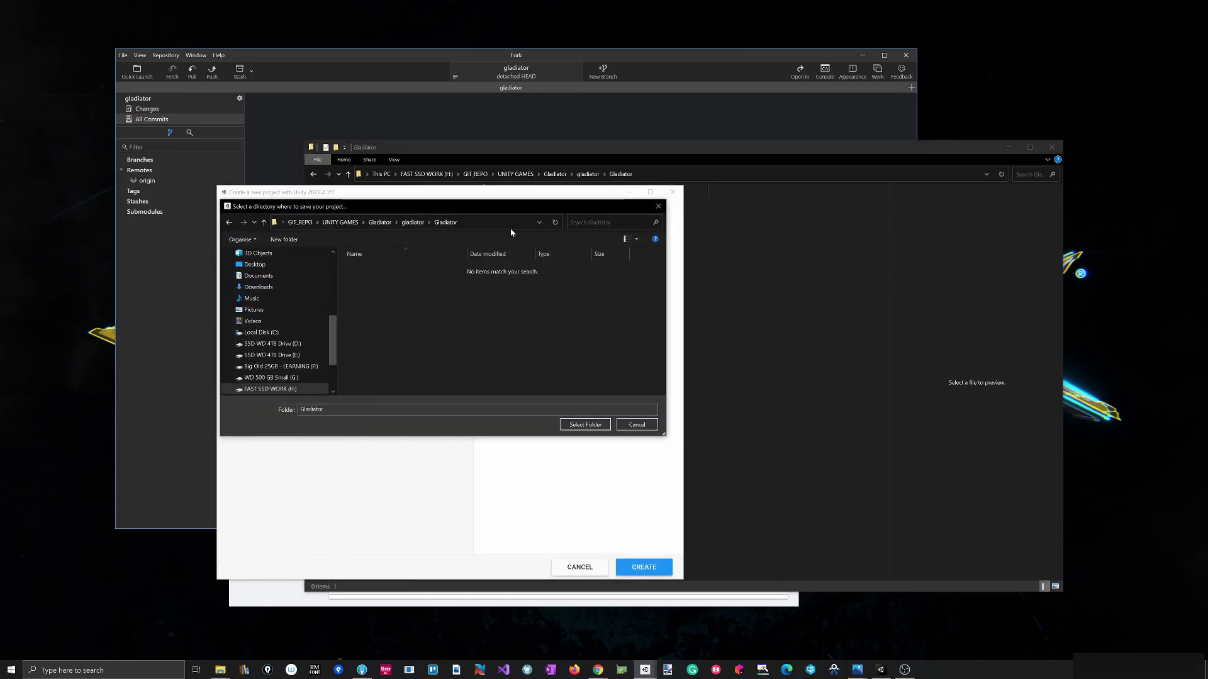
click(585, 425)
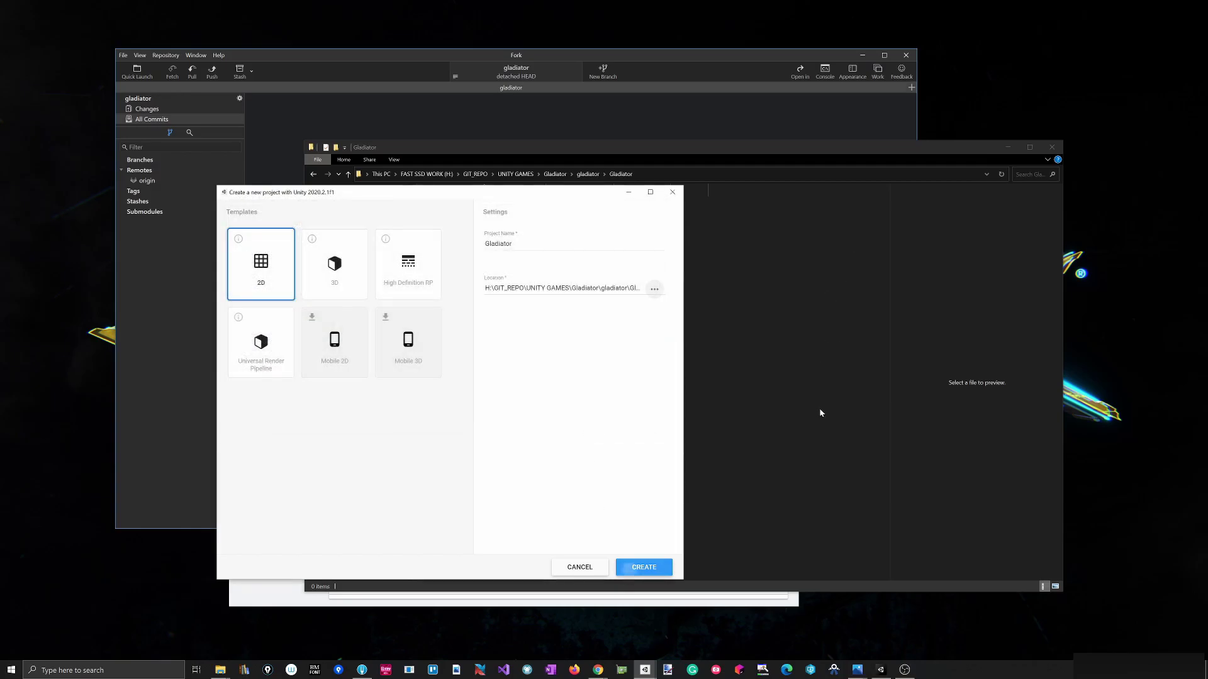
key(Return)
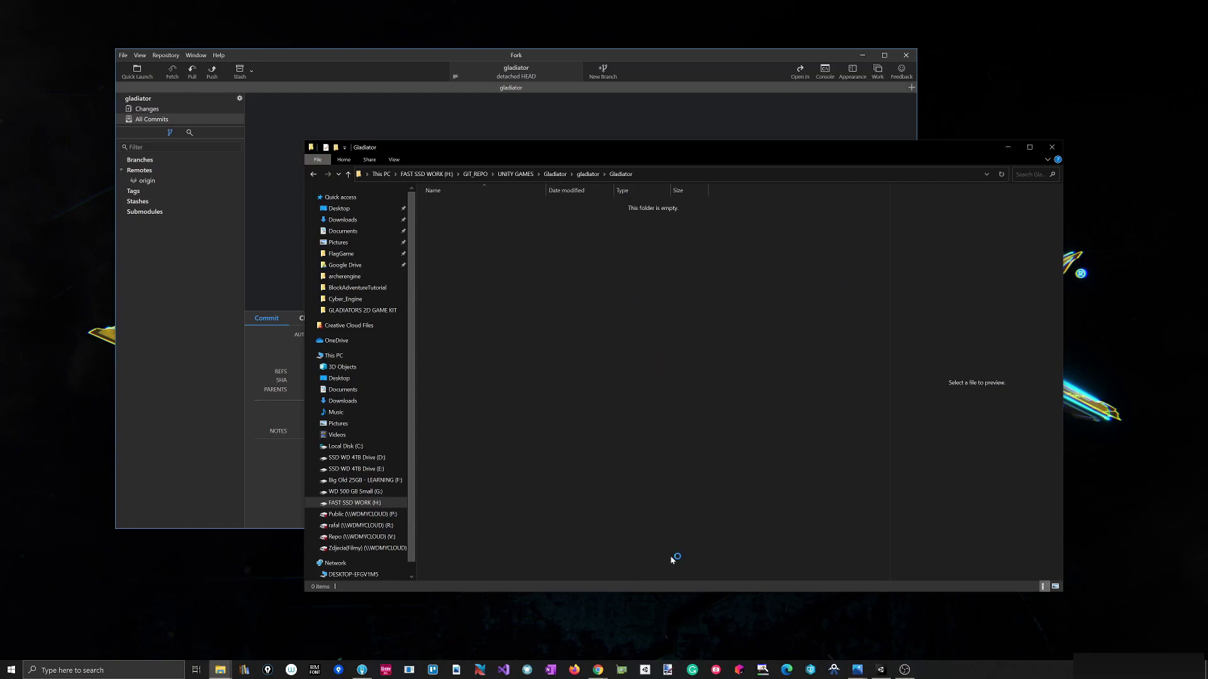
Bring up the Photos window showing Gladiators-2D-Game-KR2.jpg.
click(859, 671)
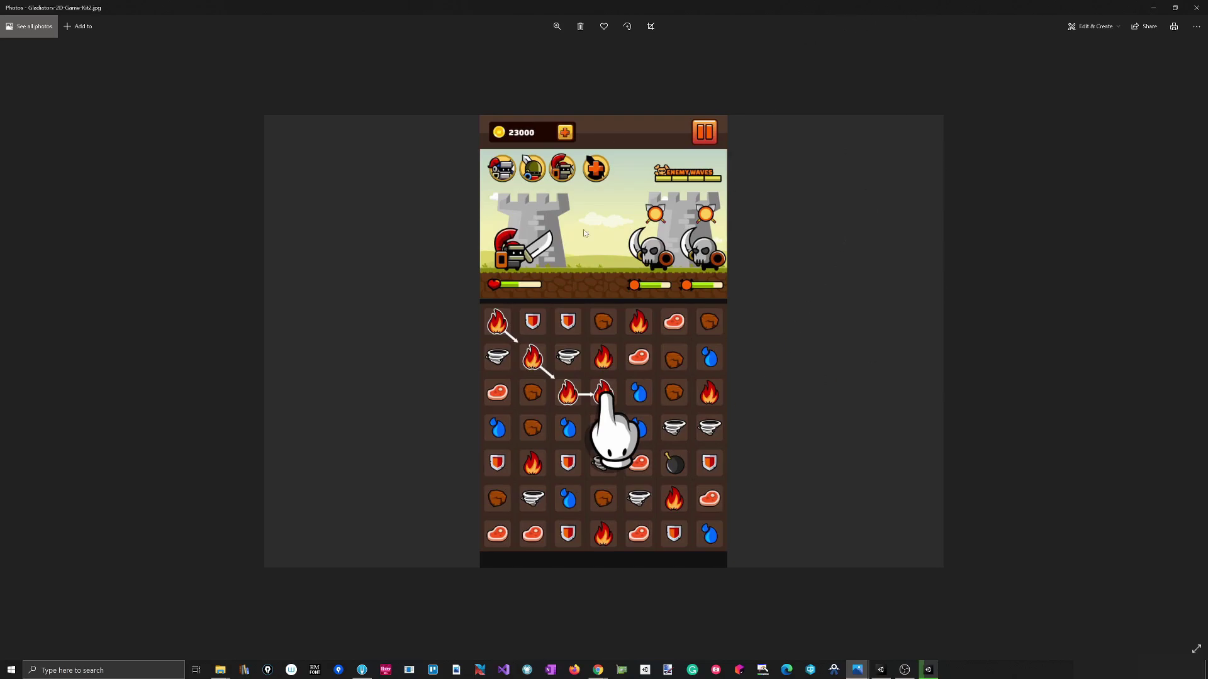
Take Photos out of full screen and close the reference screenshot.
right_click(850, 344)
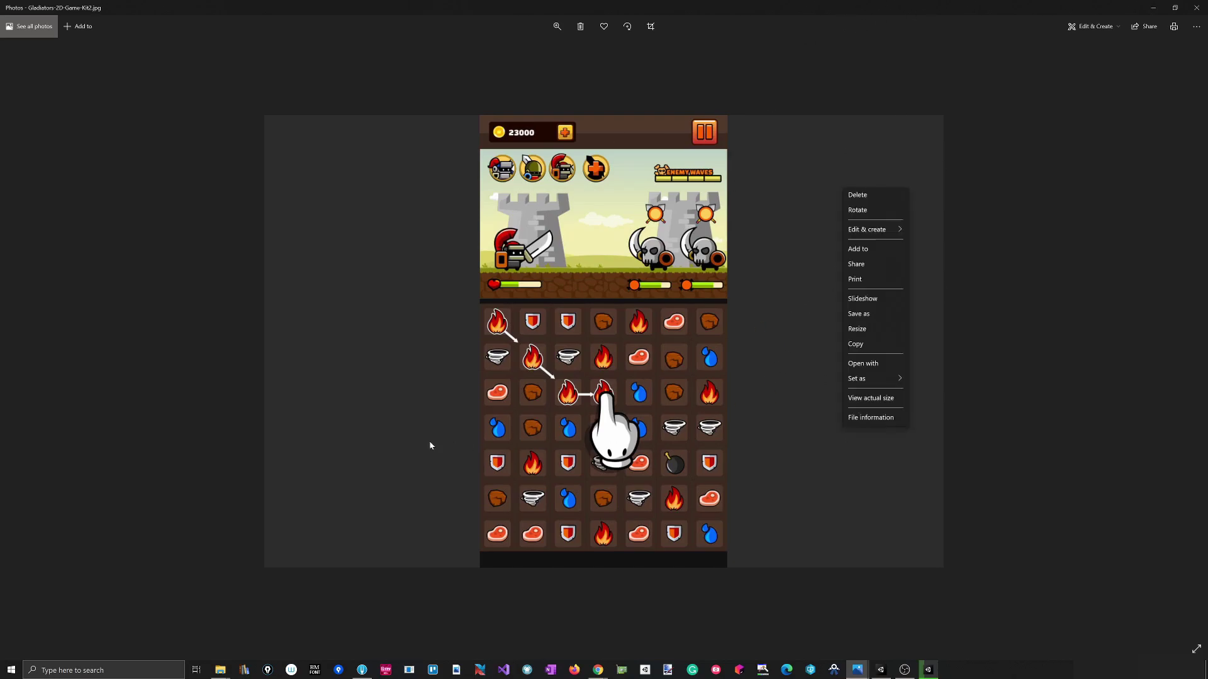
click(743, 326)
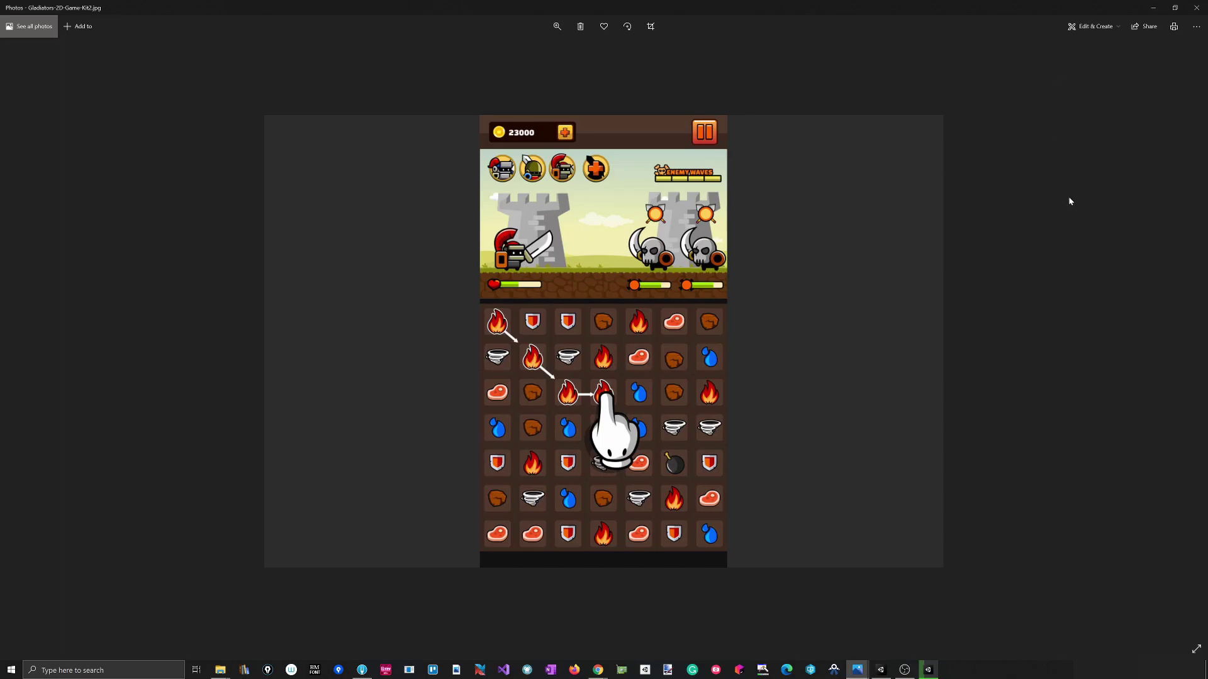
double_click(835, 9)
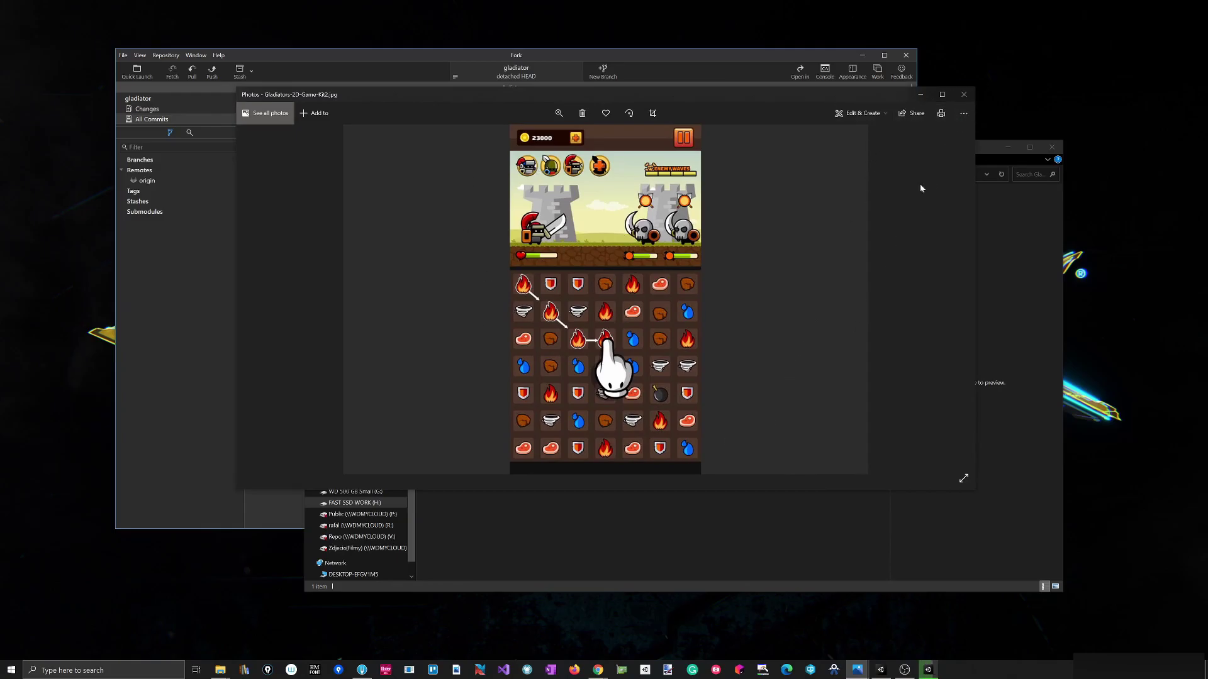
click(963, 94)
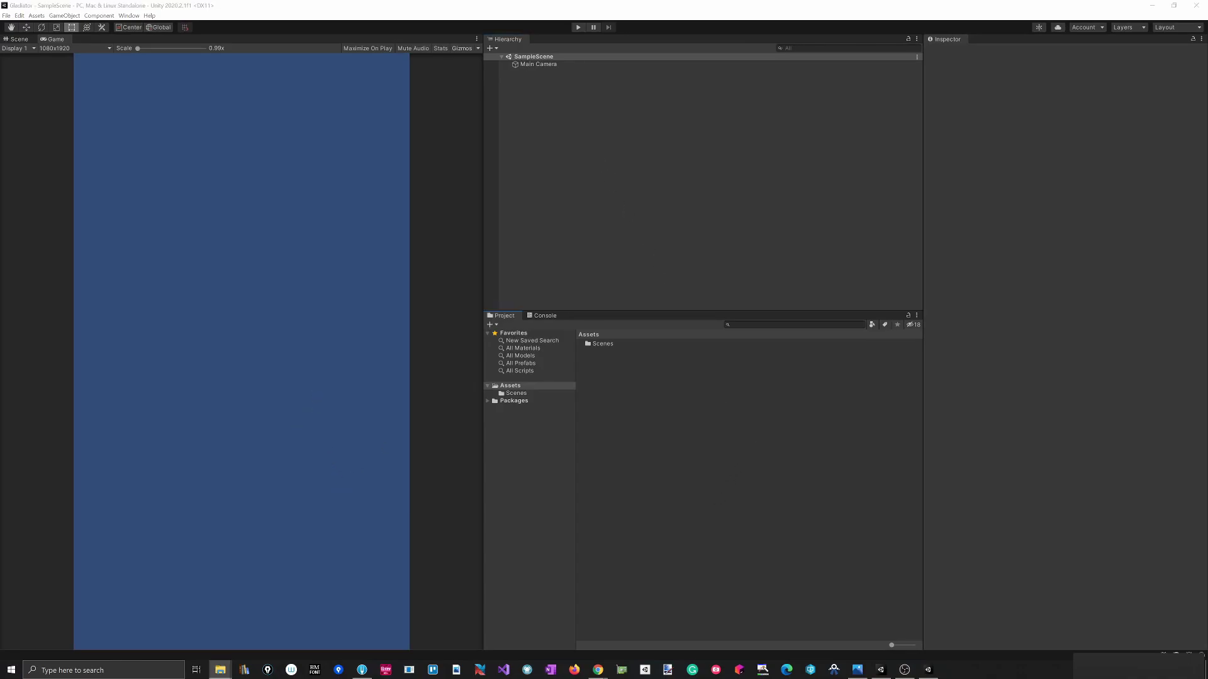
Use Show in Explorer on the Assets folder to reveal the Gladiator project folder.
click(636, 417)
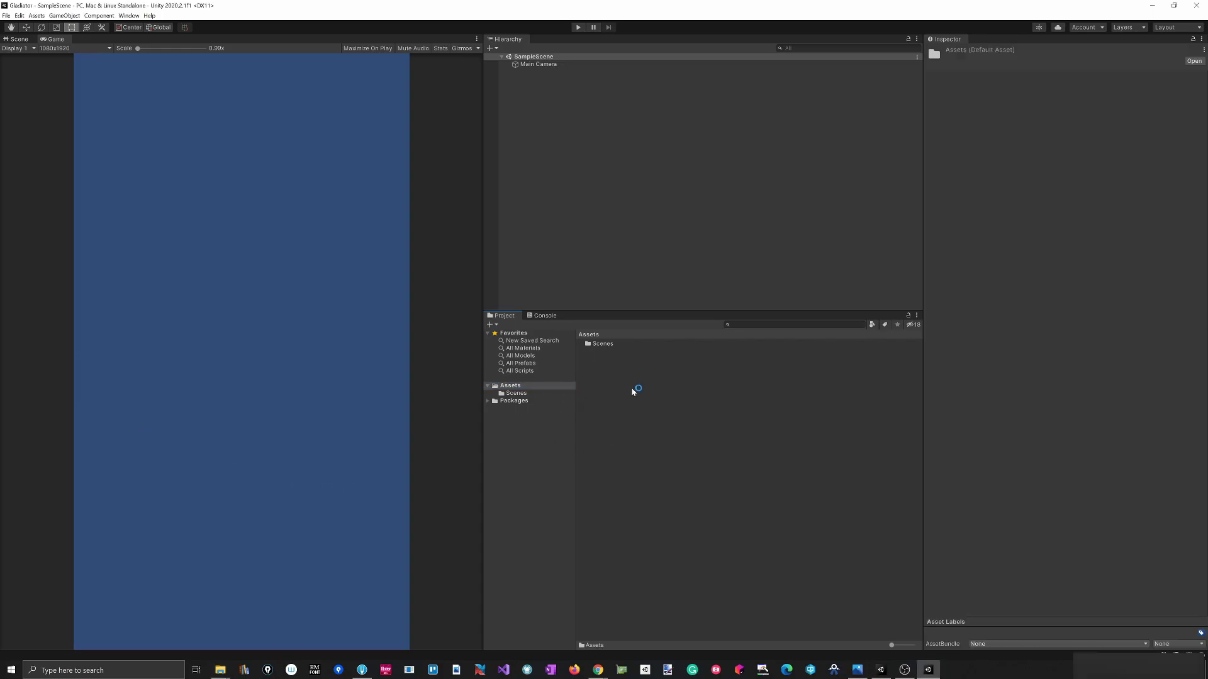
right_click(630, 390)
click(658, 399)
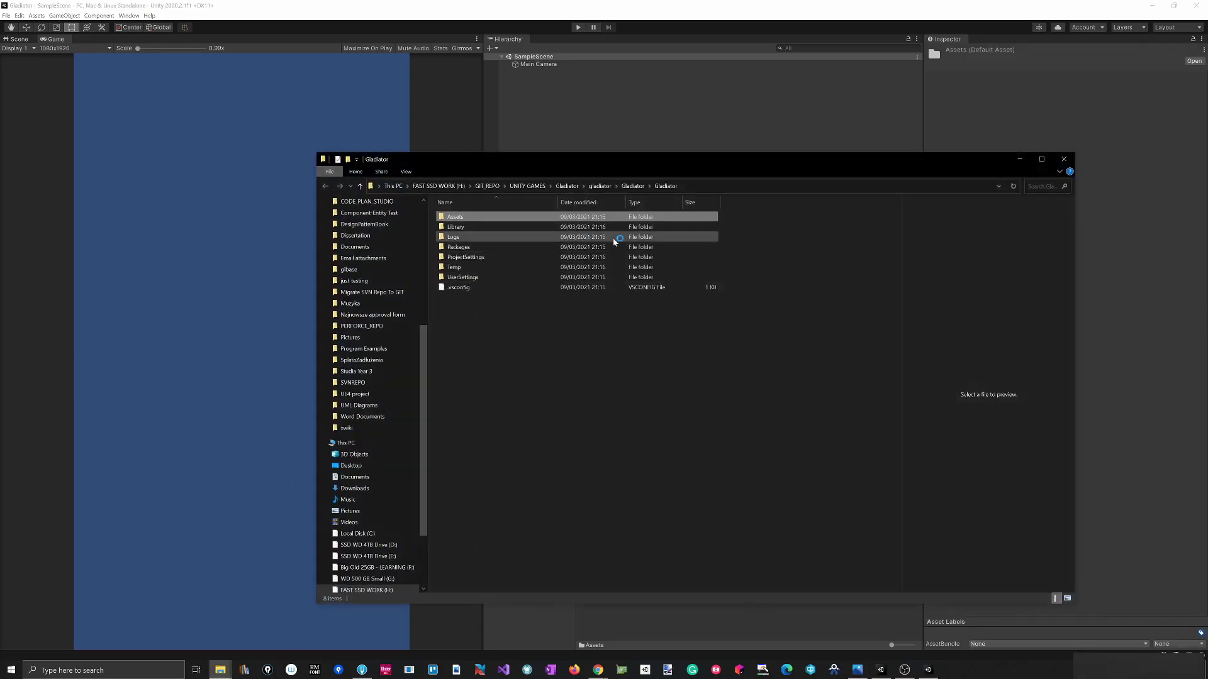
click(454, 217)
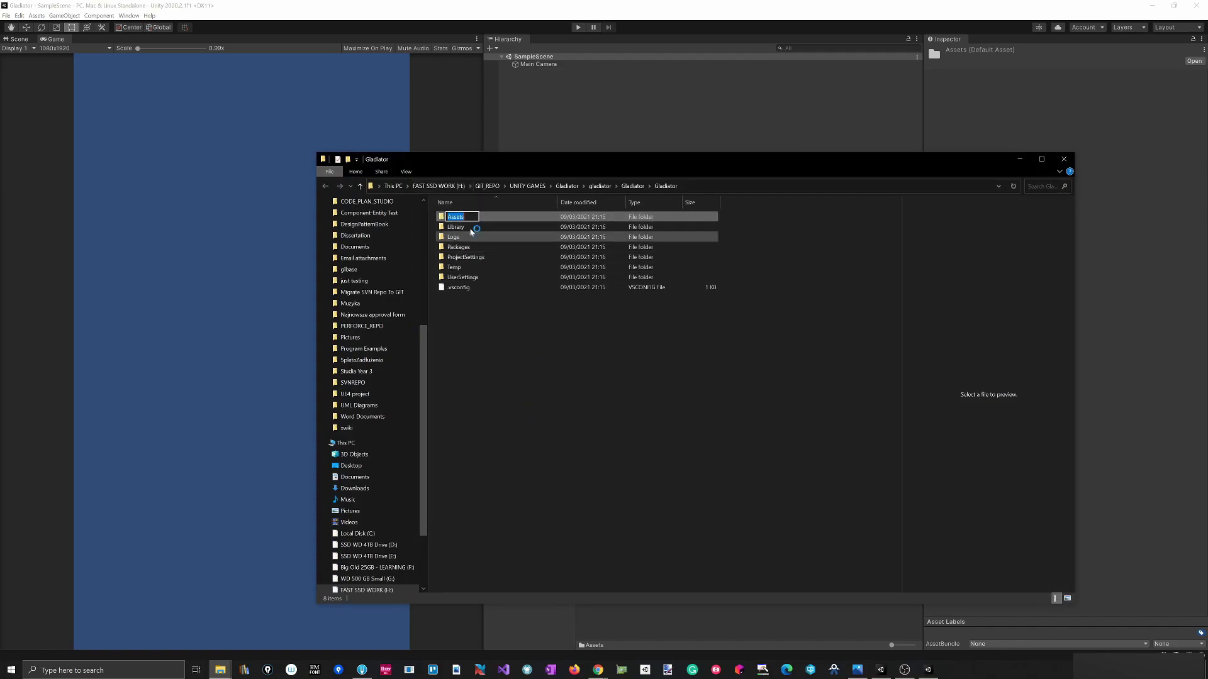
Create a Graphics folder in Assets and paste the Backgrounds, Characters, Element and UI folders into it.
double_click(466, 219)
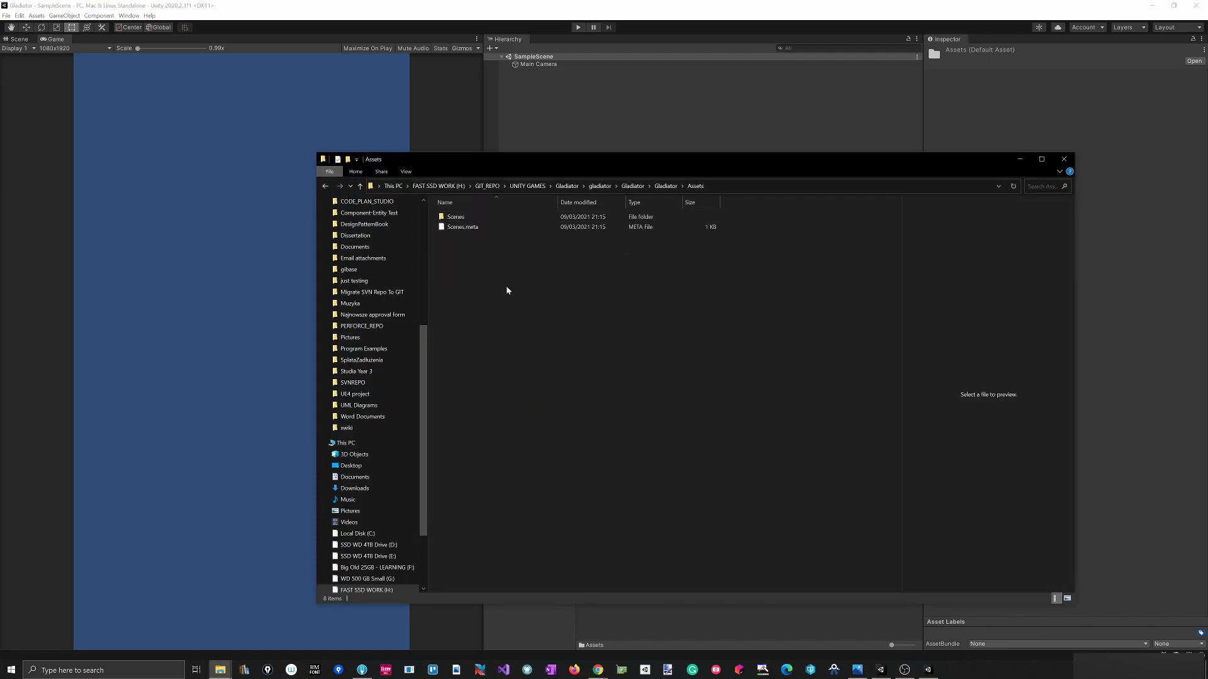
key(ctrl+shift+n)
text(Graphics)
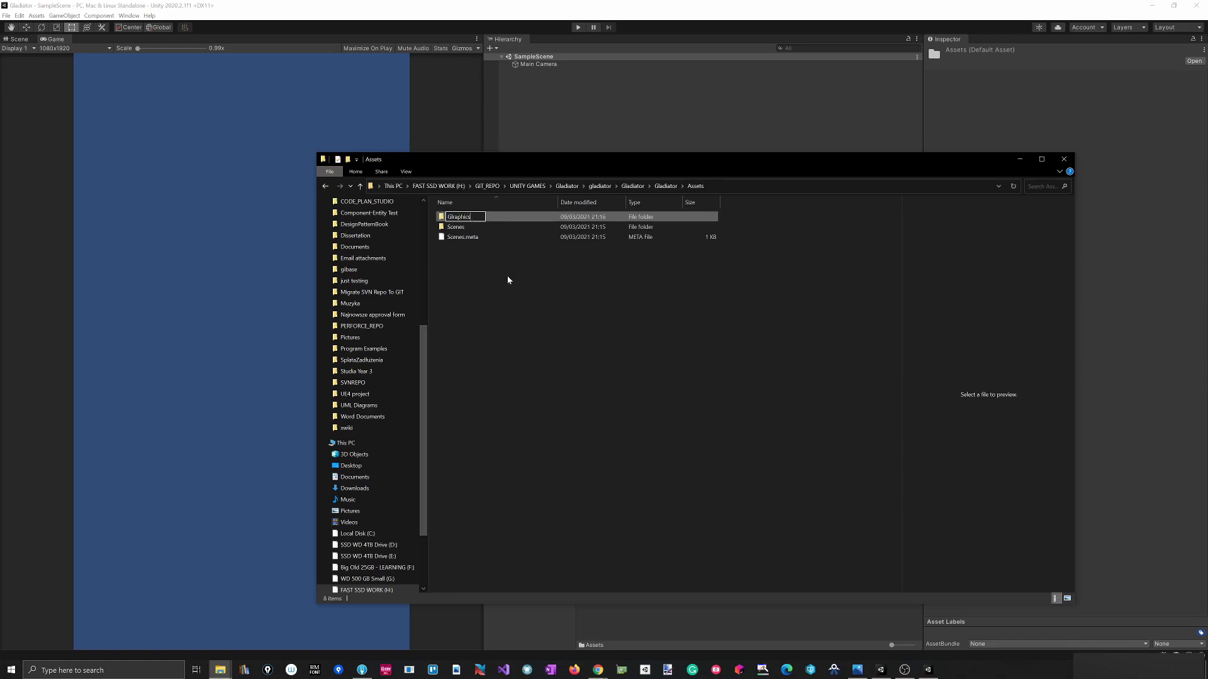
key(Return)
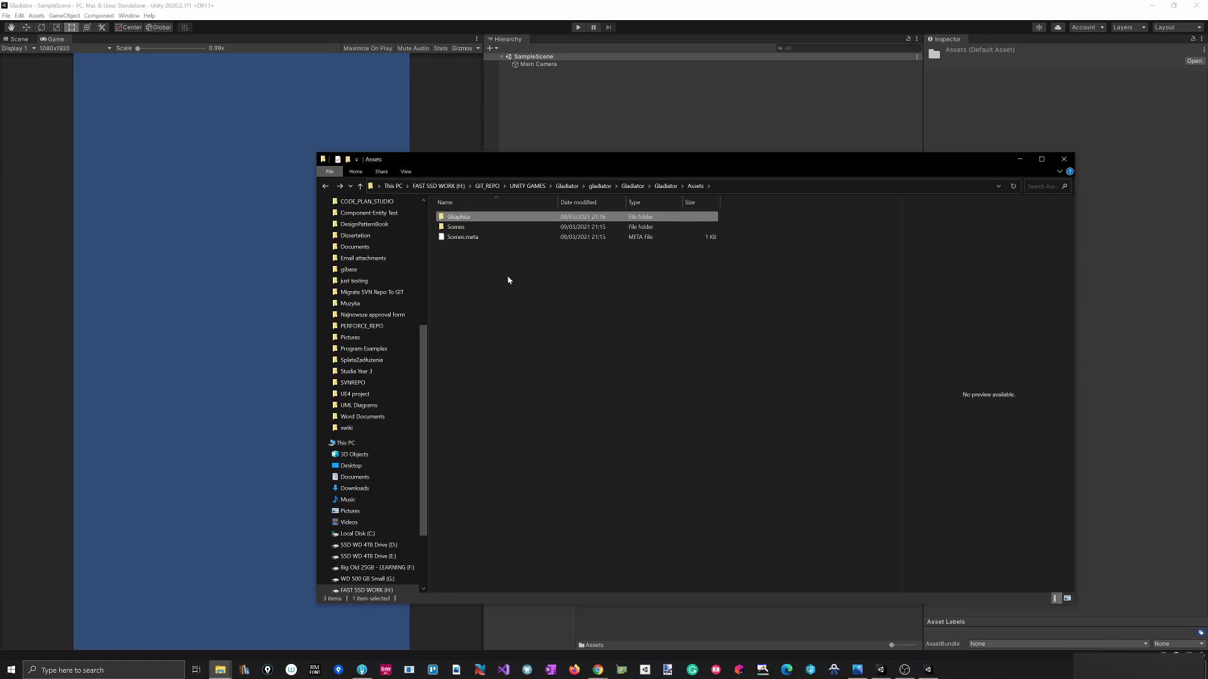
key(F2)
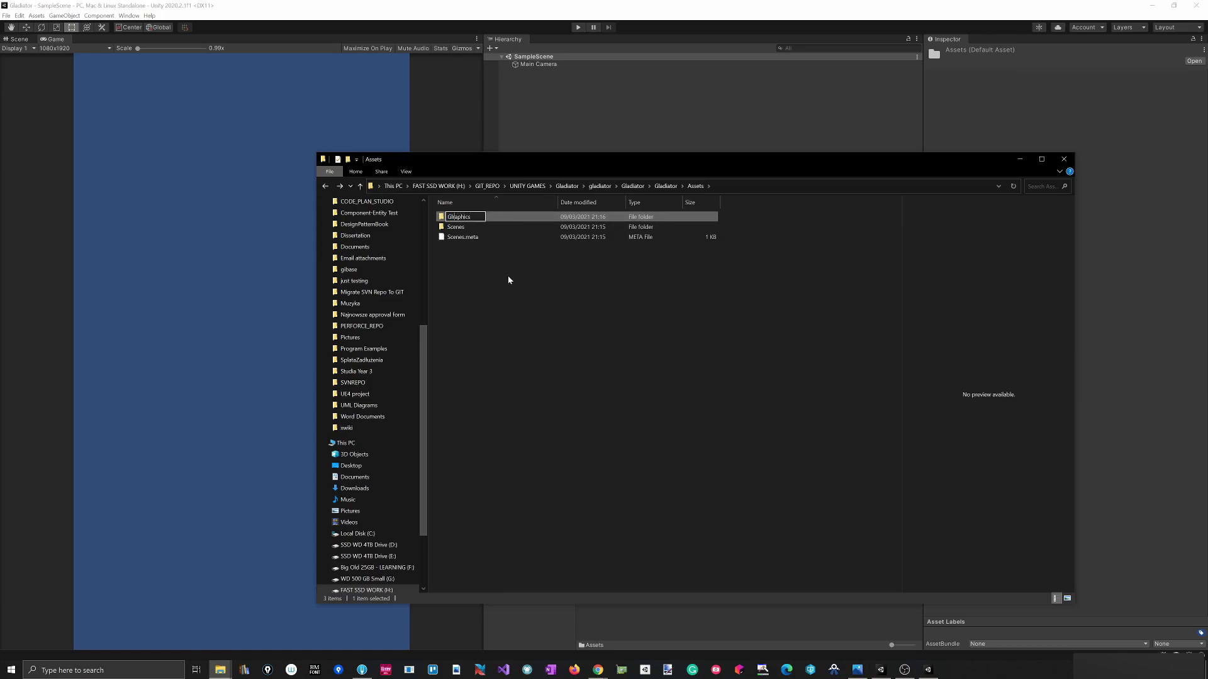
key(Left)
key(Return)
key(Return)
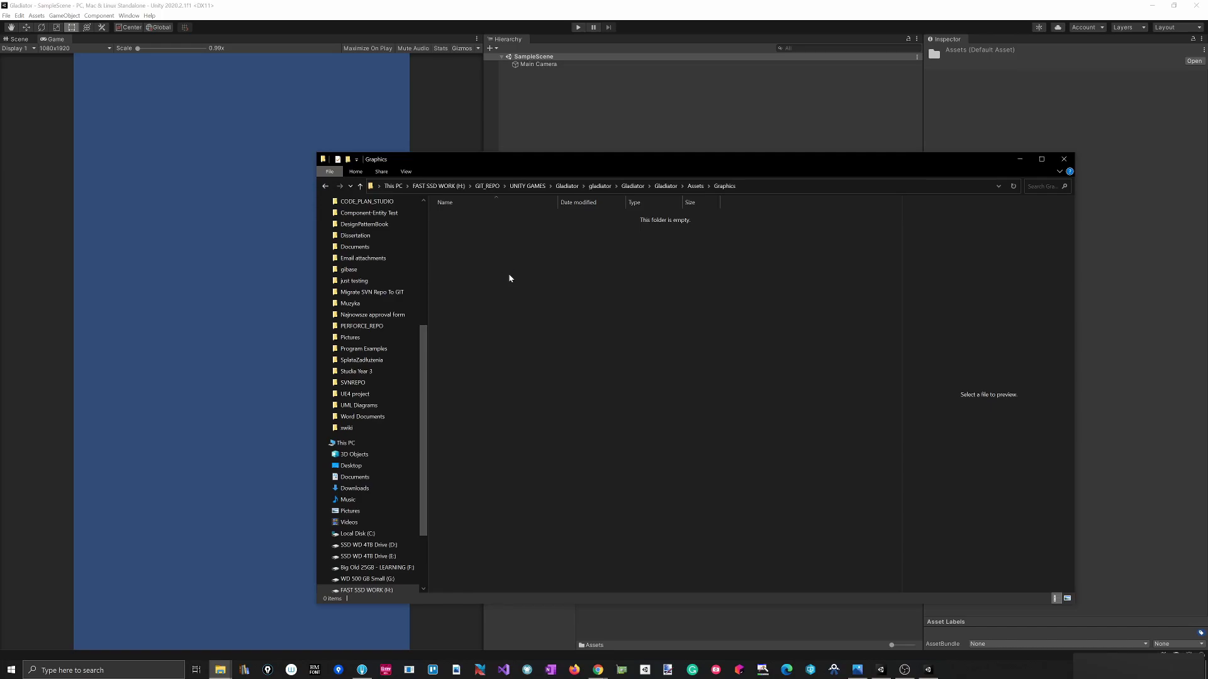
key(ctrl+v)
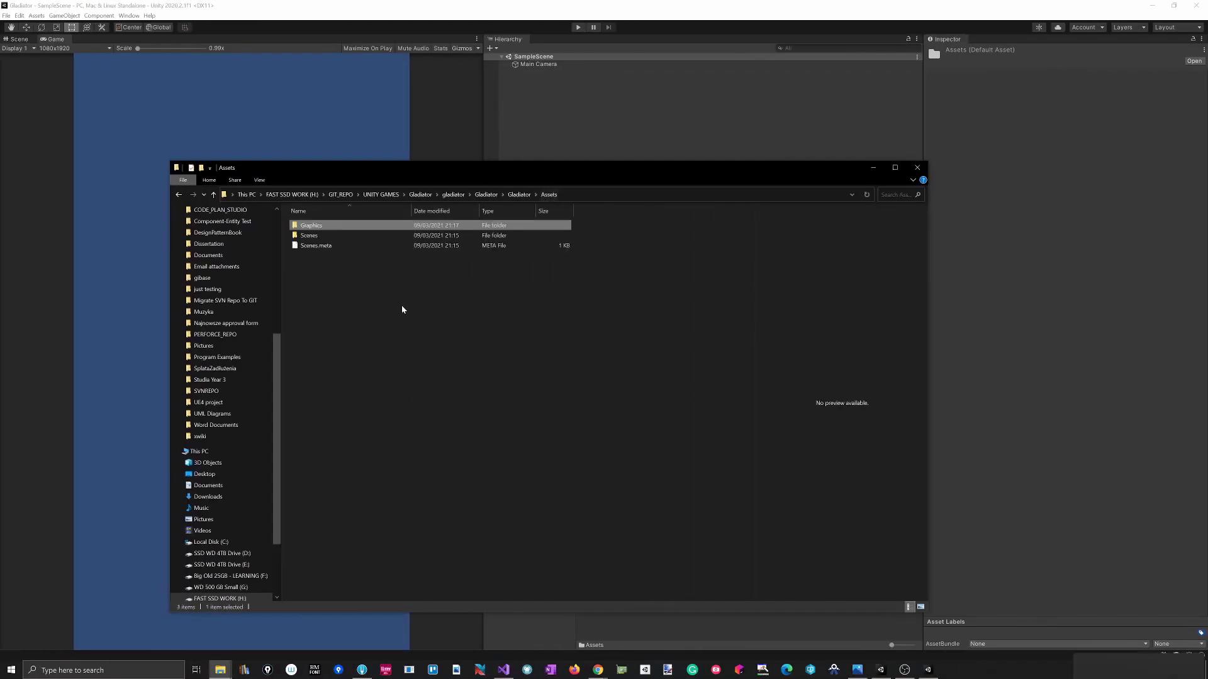
Add a Scripts folder to Assets and return to the Unity editor.
right_click(351, 294)
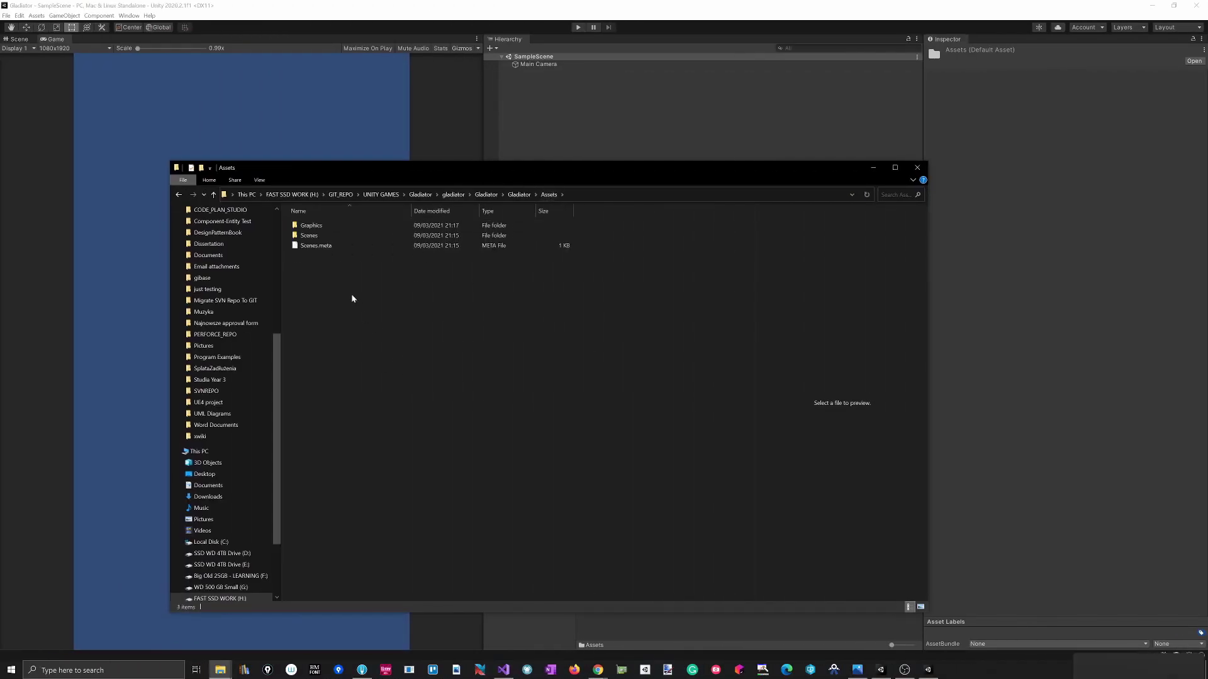
mouse_move(415, 482)
click(497, 485)
text(Scripts)
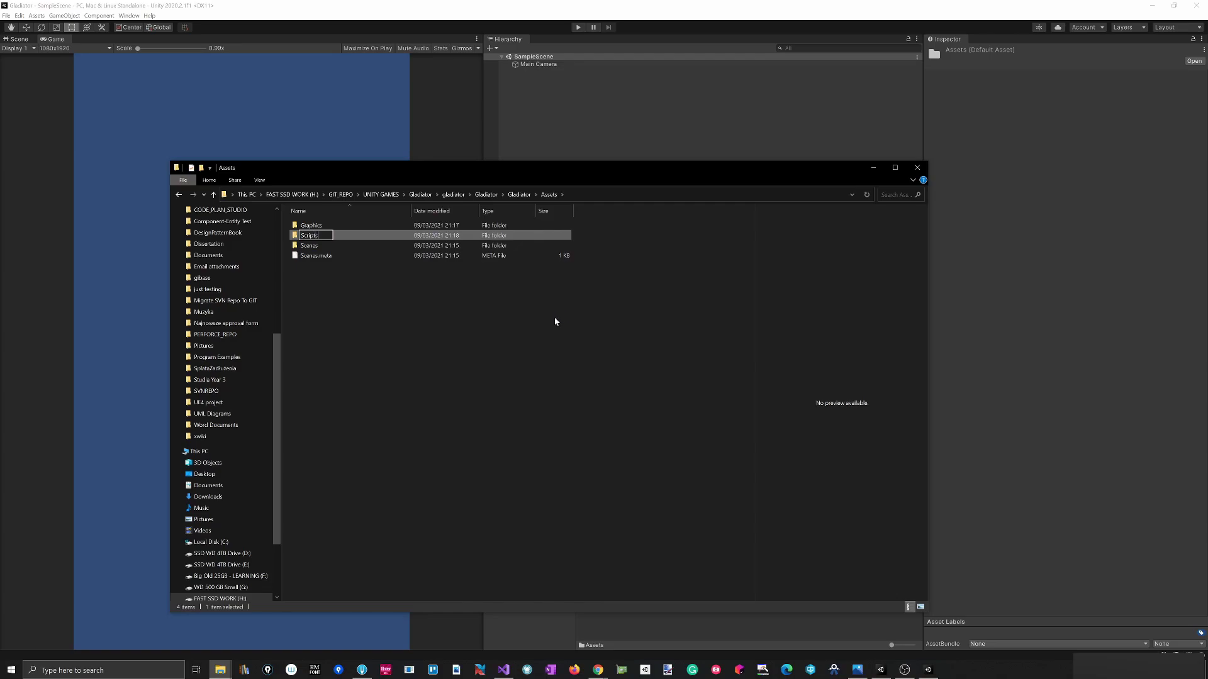
key(Return)
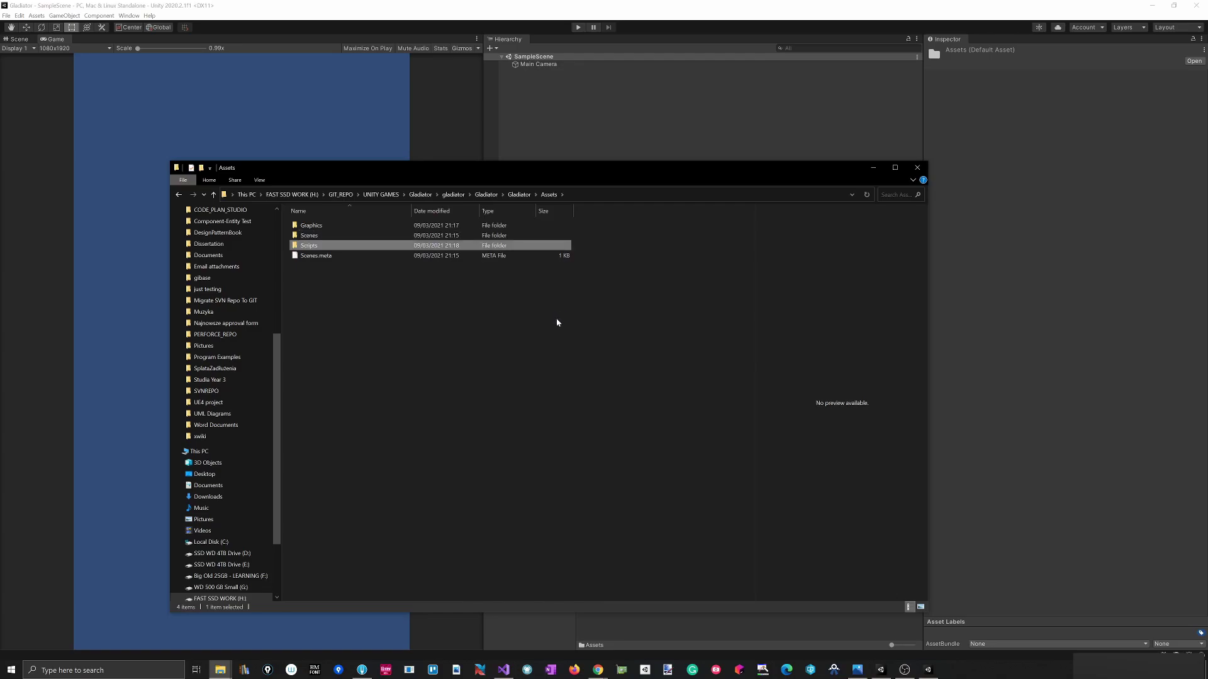
click(348, 331)
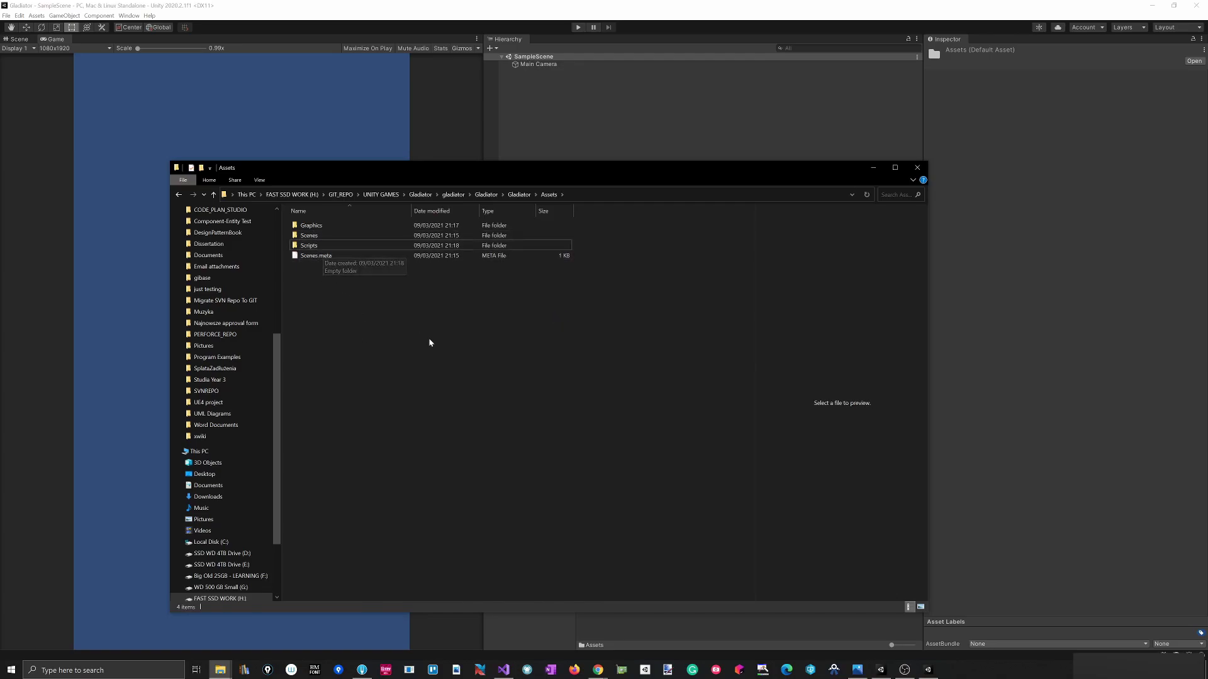
click(643, 141)
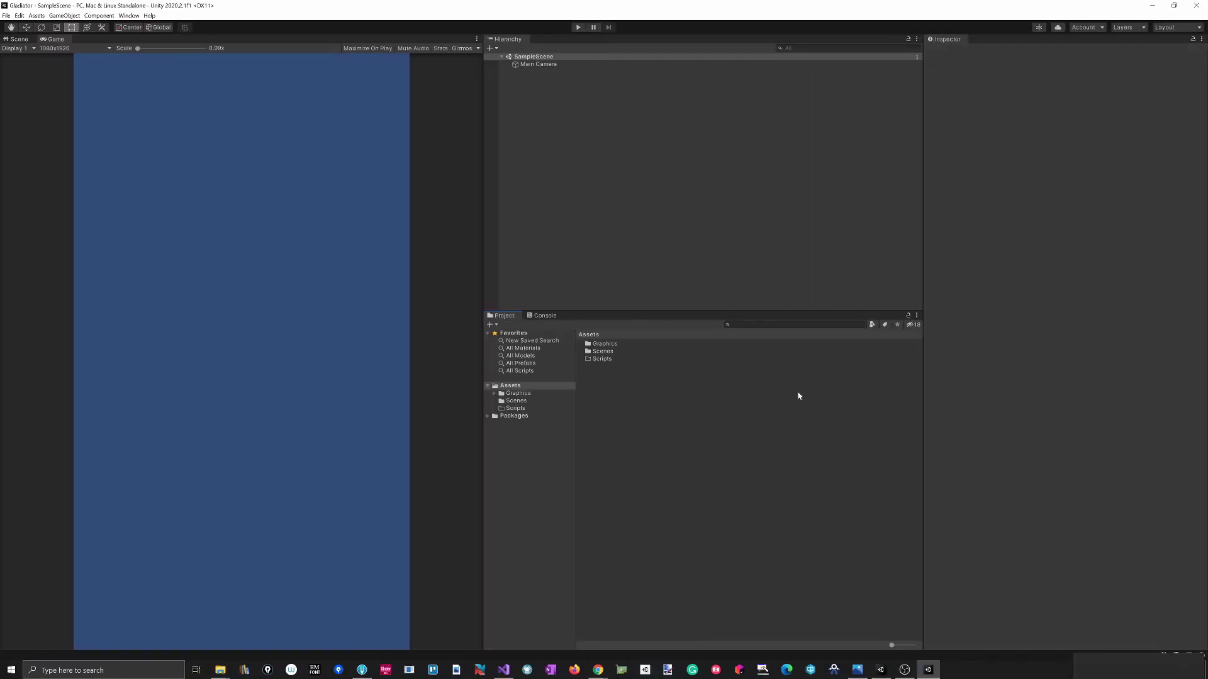
Browse Graphics > Backgrounds > BG2 and inspect the Full background sprite.
double_click(600, 344)
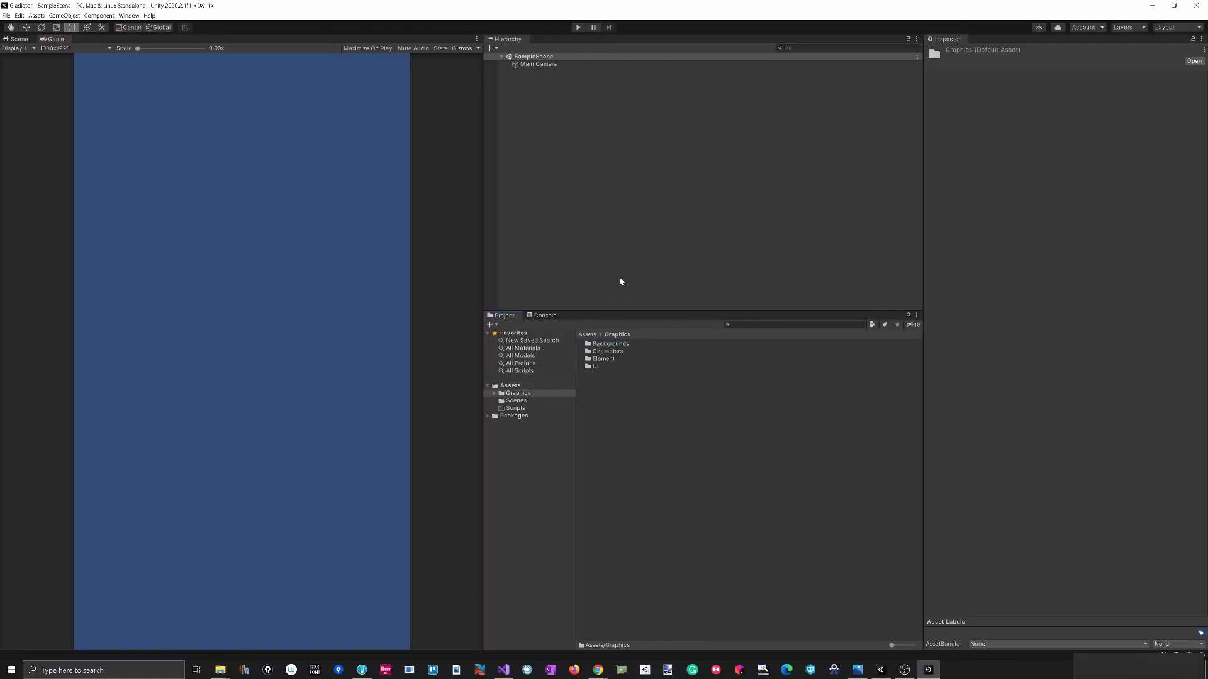
double_click(600, 344)
click(595, 352)
double_click(595, 352)
click(588, 366)
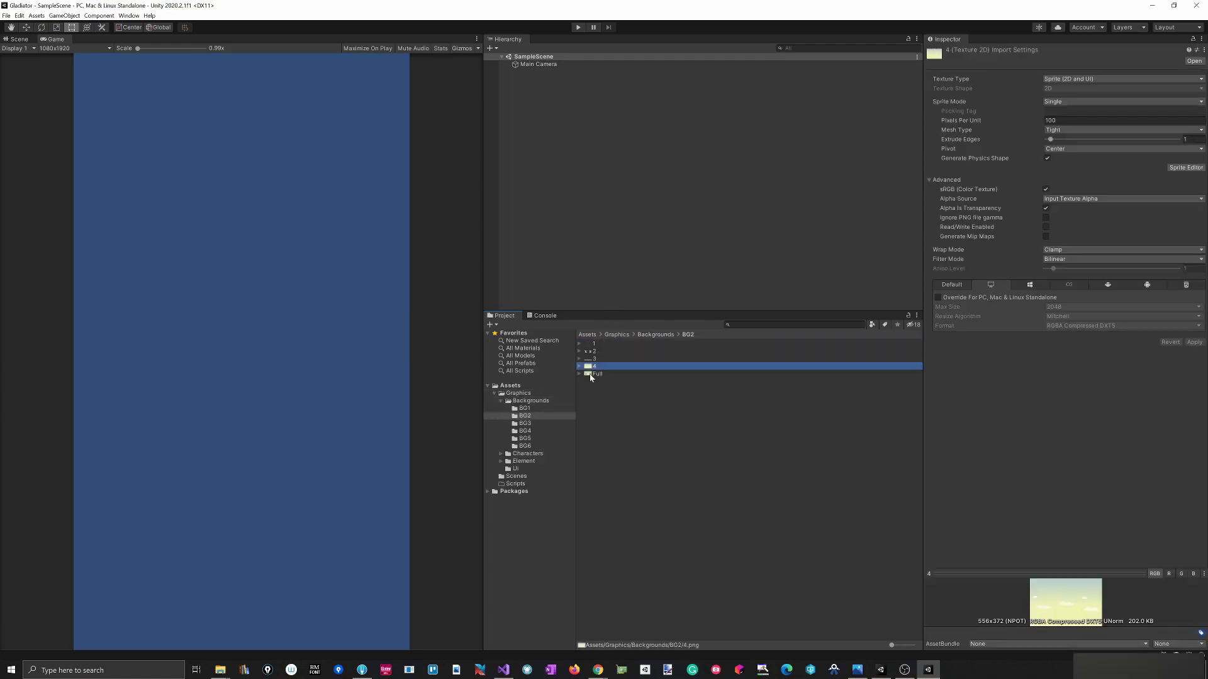
click(814, 413)
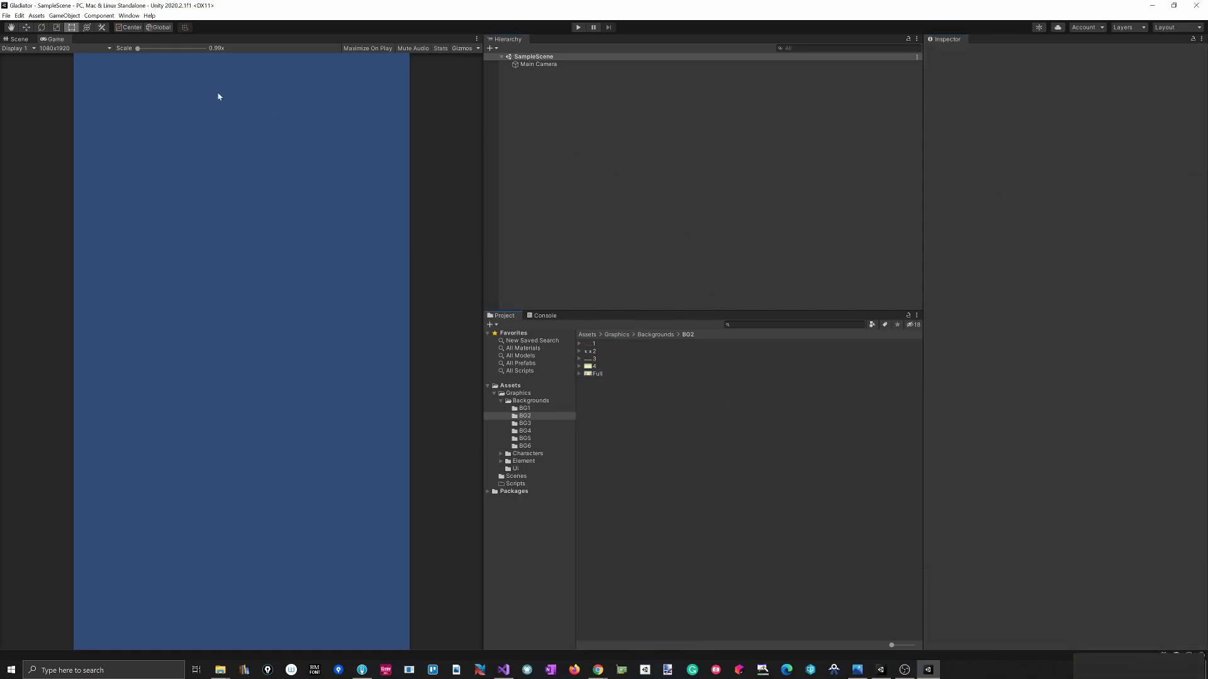
Switch the build platform to Android in Build Settings, then close the window.
click(5, 16)
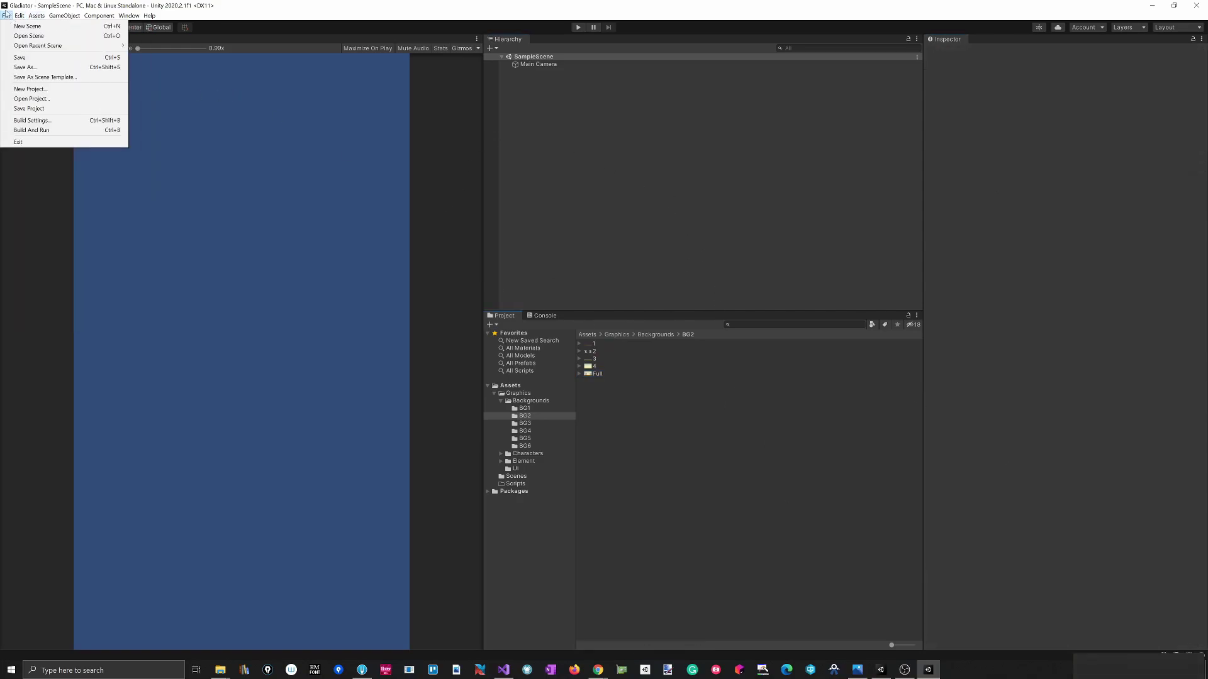
click(40, 121)
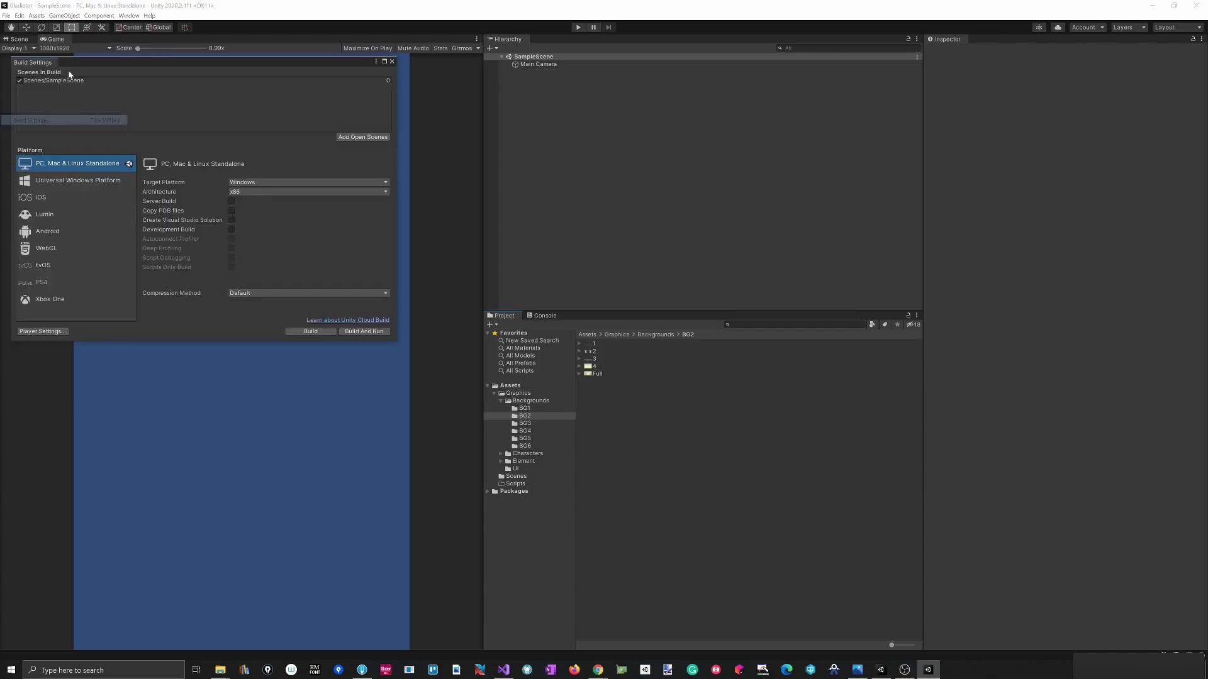
click(46, 233)
click(304, 335)
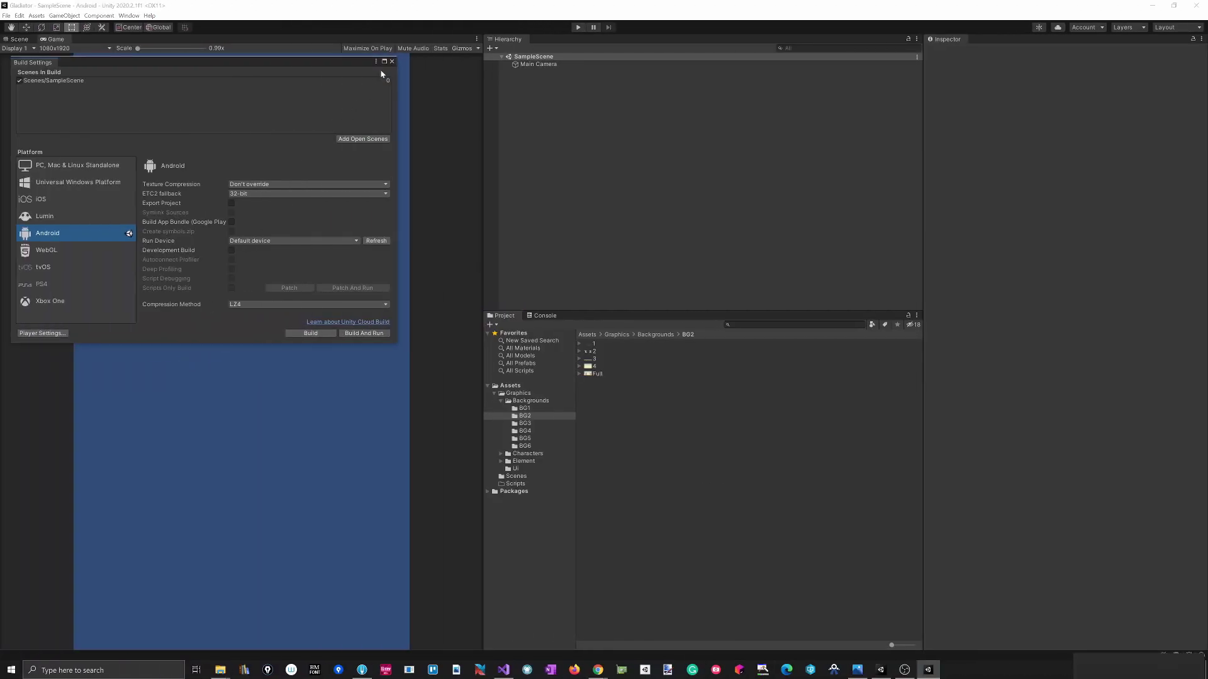
drag(385, 62, 551, 145)
click(554, 145)
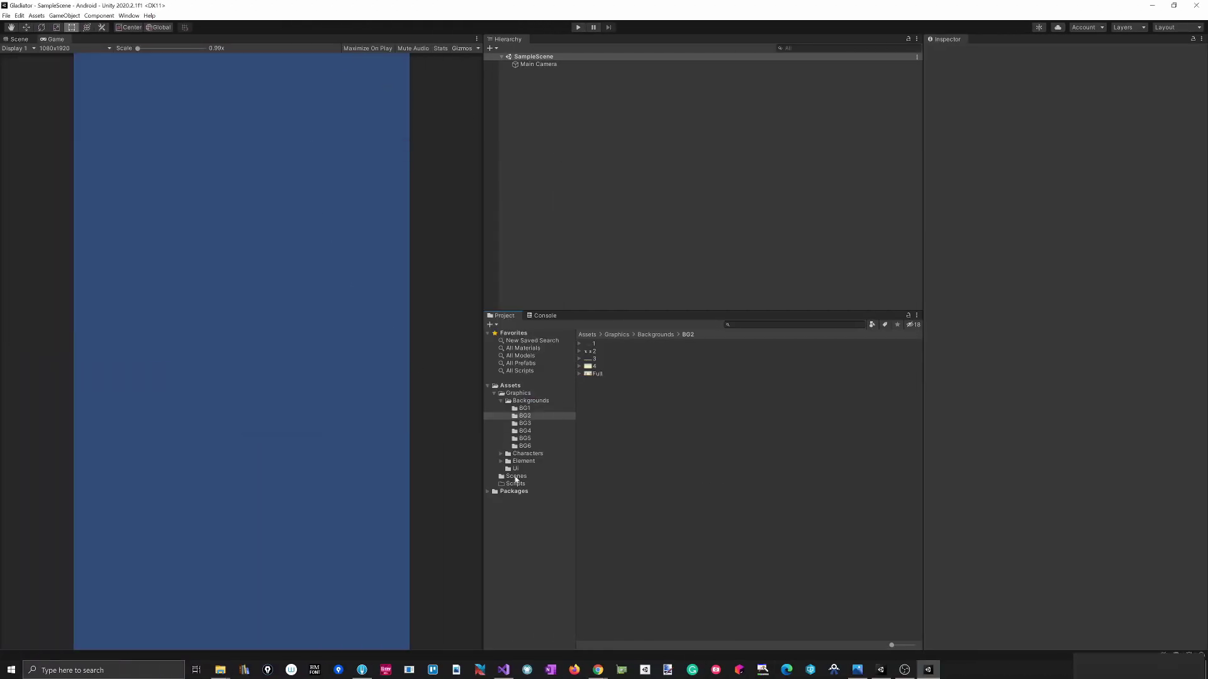
Rename the SampleScene asset in the Scenes folder to MainMenu.
click(515, 477)
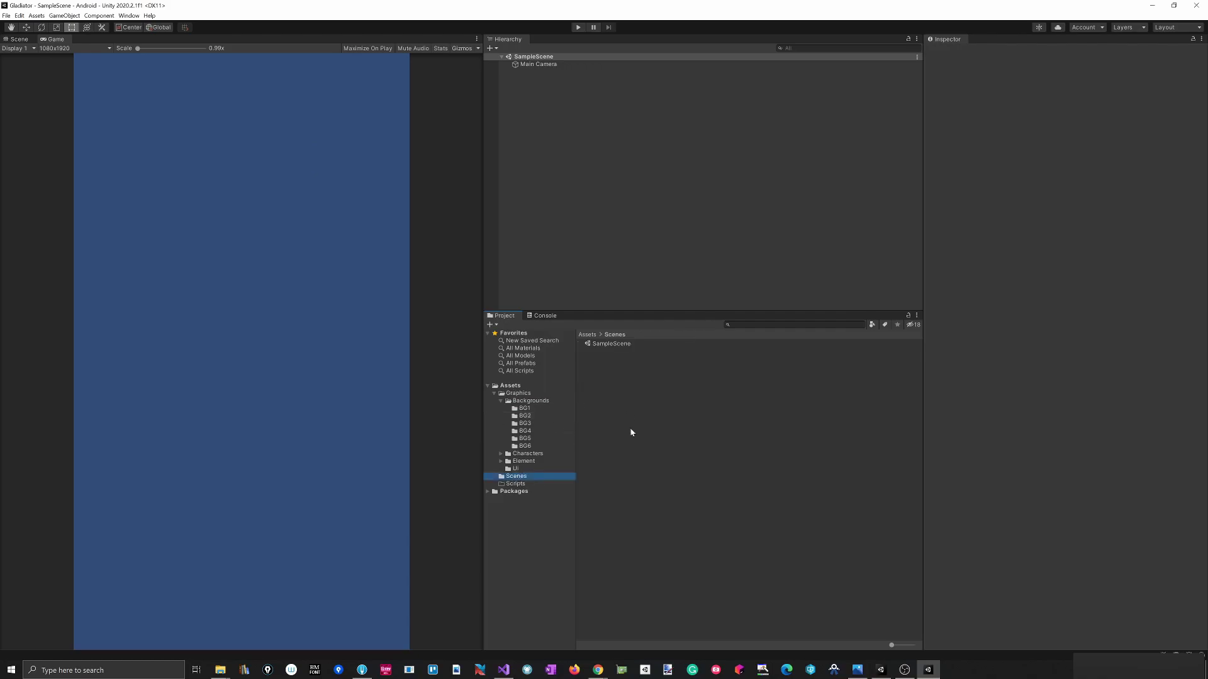
click(603, 344)
right_click(603, 344)
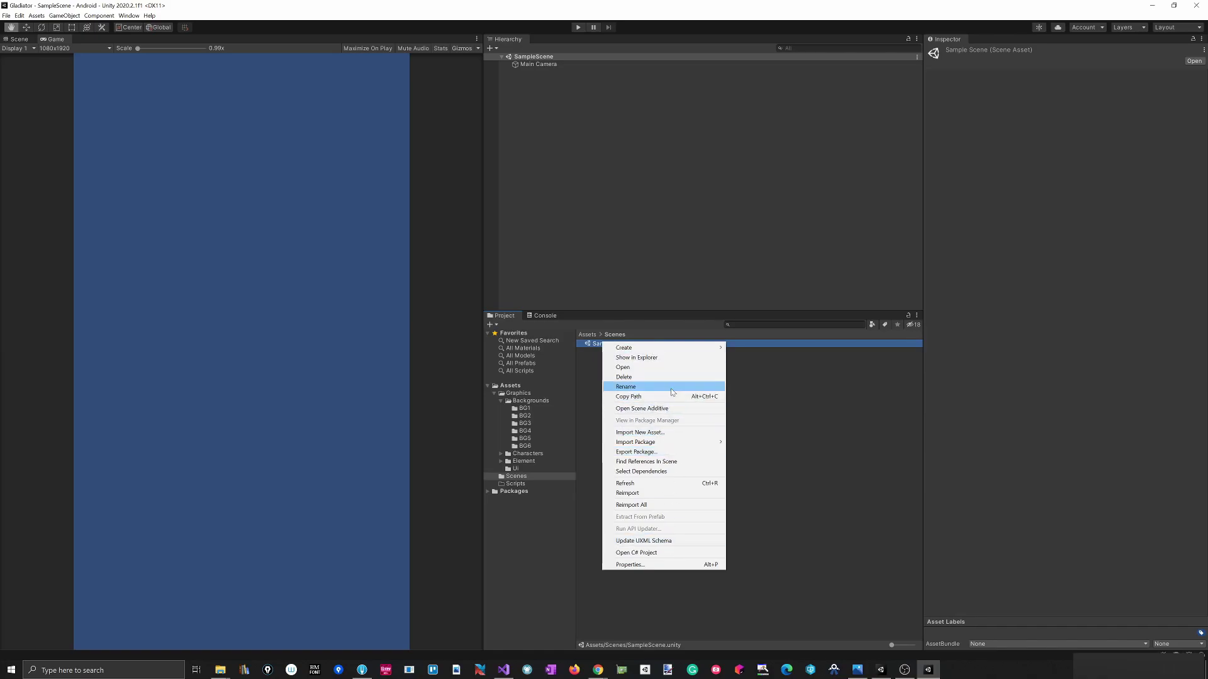
click(626, 387)
text(MainMenu)
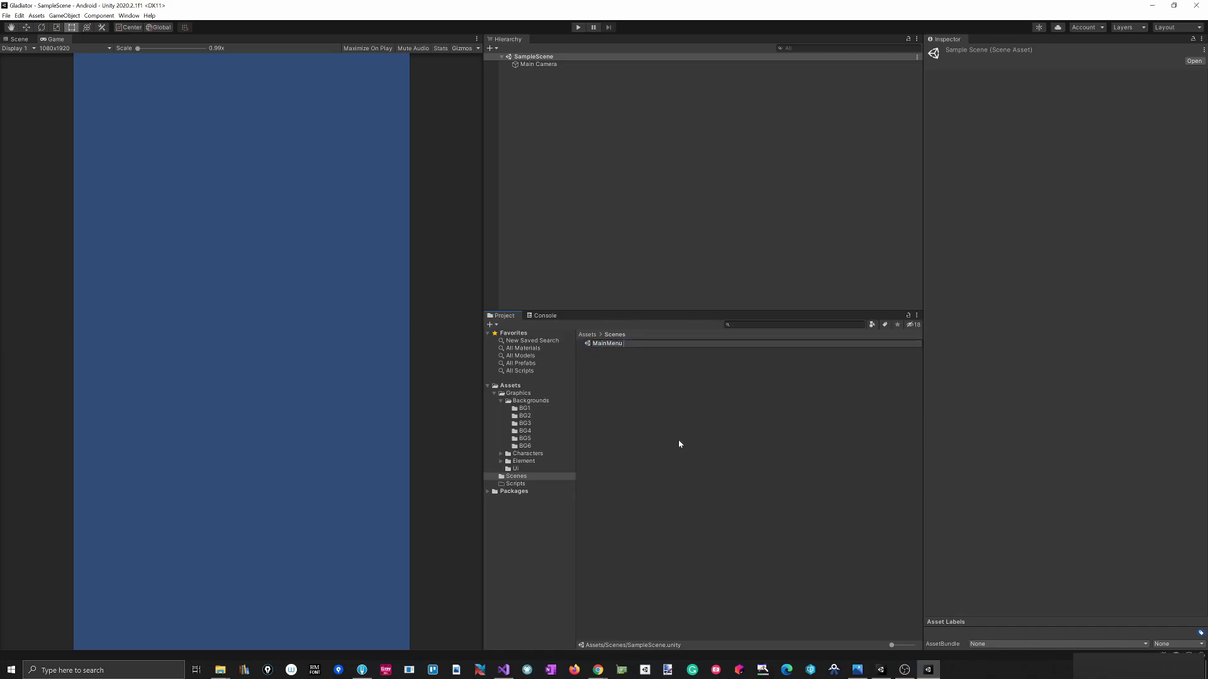
key(Return)
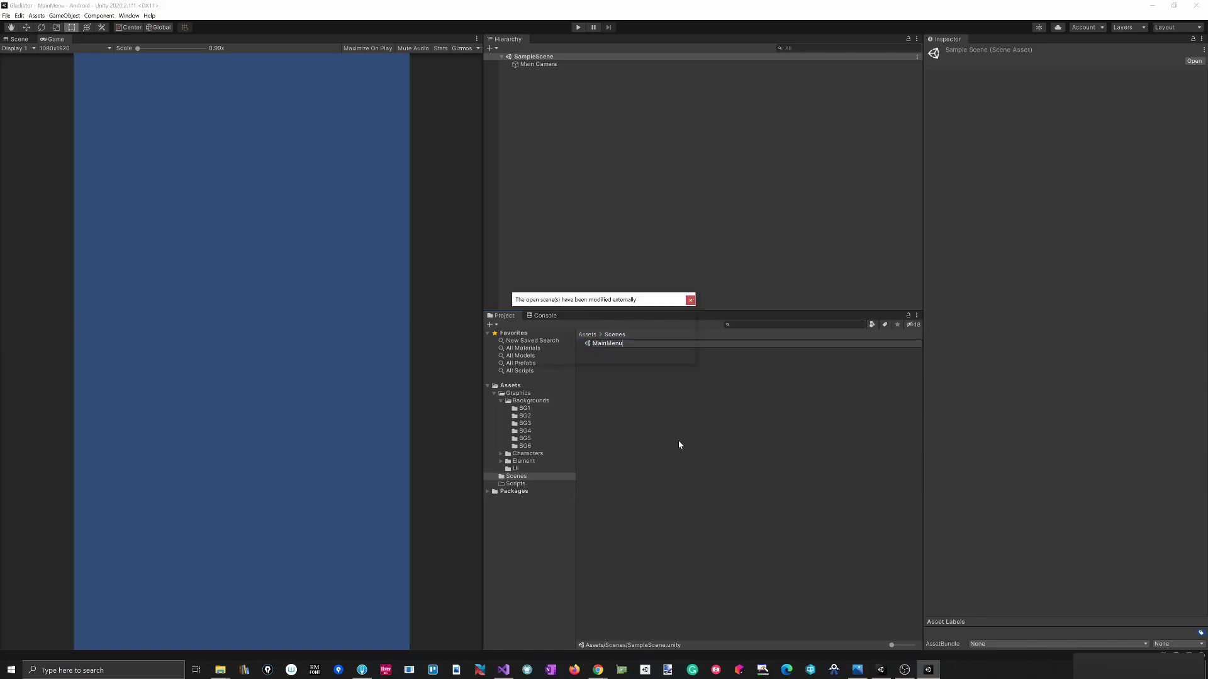
key(Return)
click(671, 437)
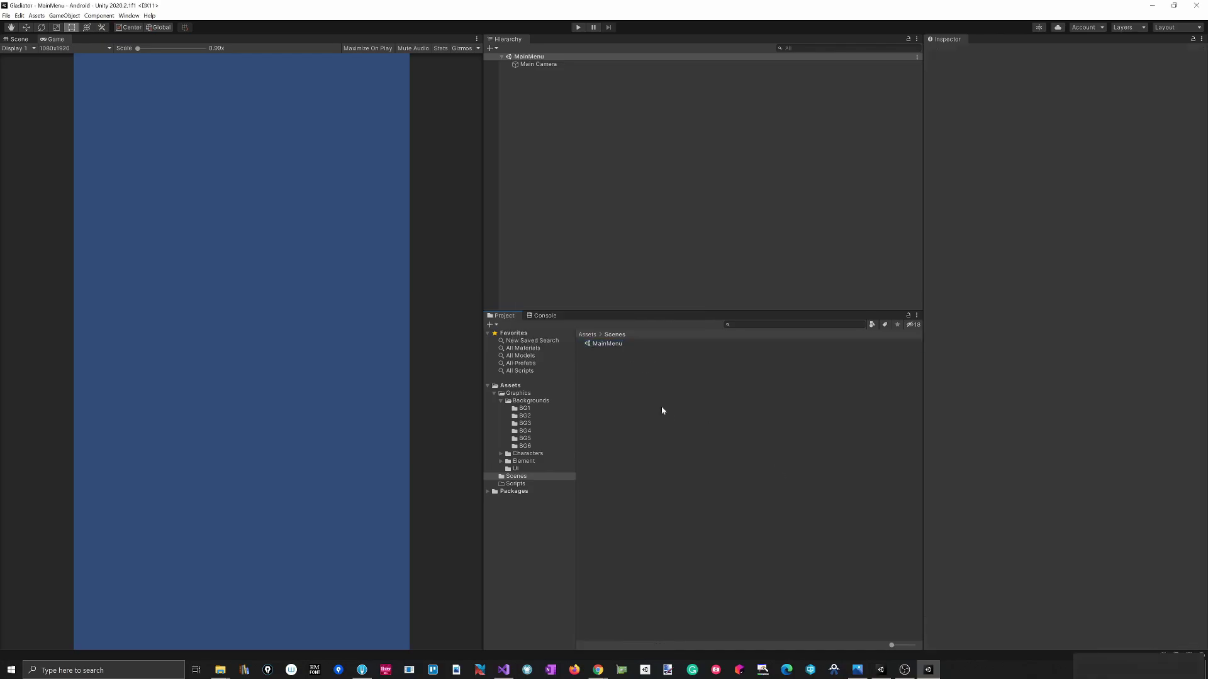
Save the current scene and then the whole project.
click(7, 15)
click(18, 56)
click(7, 15)
click(35, 108)
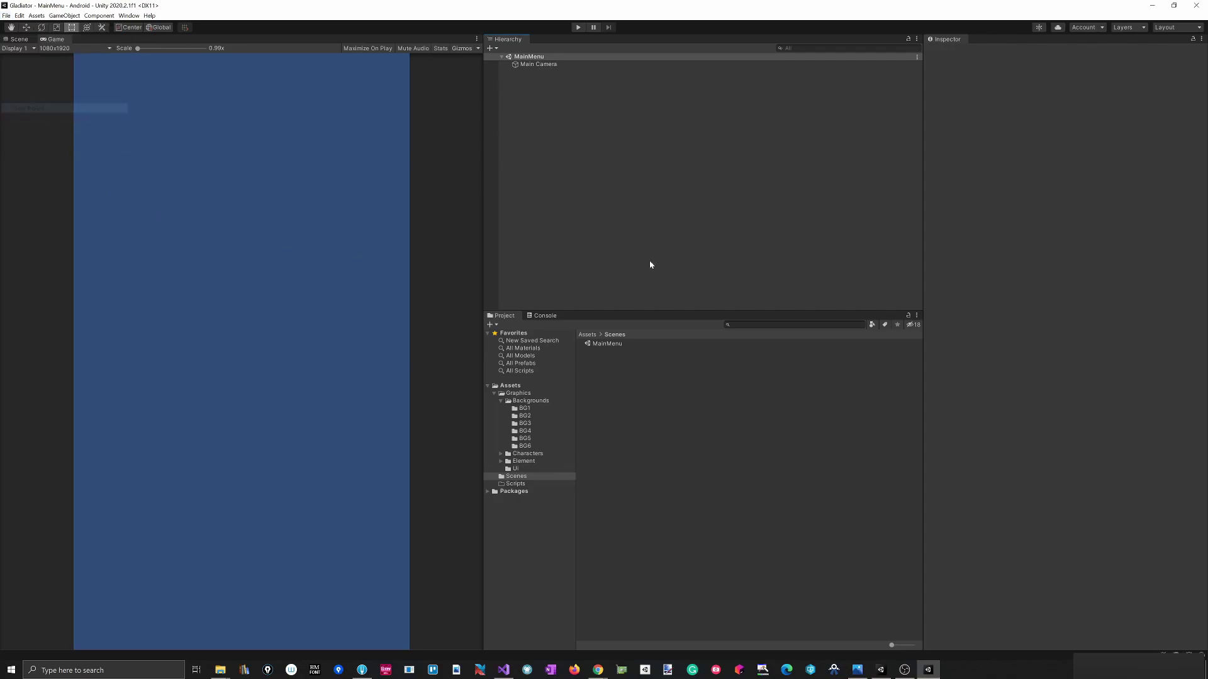
Browse the gladiator repository's 12770 unstaged changes, collapse the project folders, and list the Open in options.
click(362, 670)
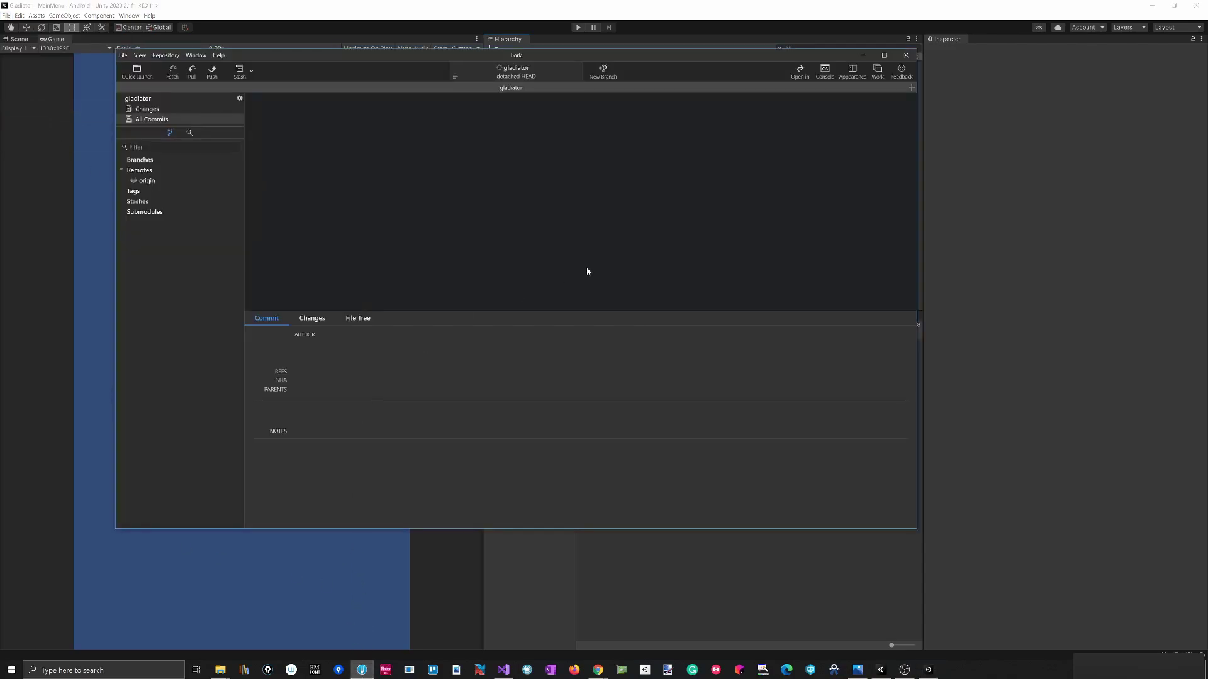
click(155, 109)
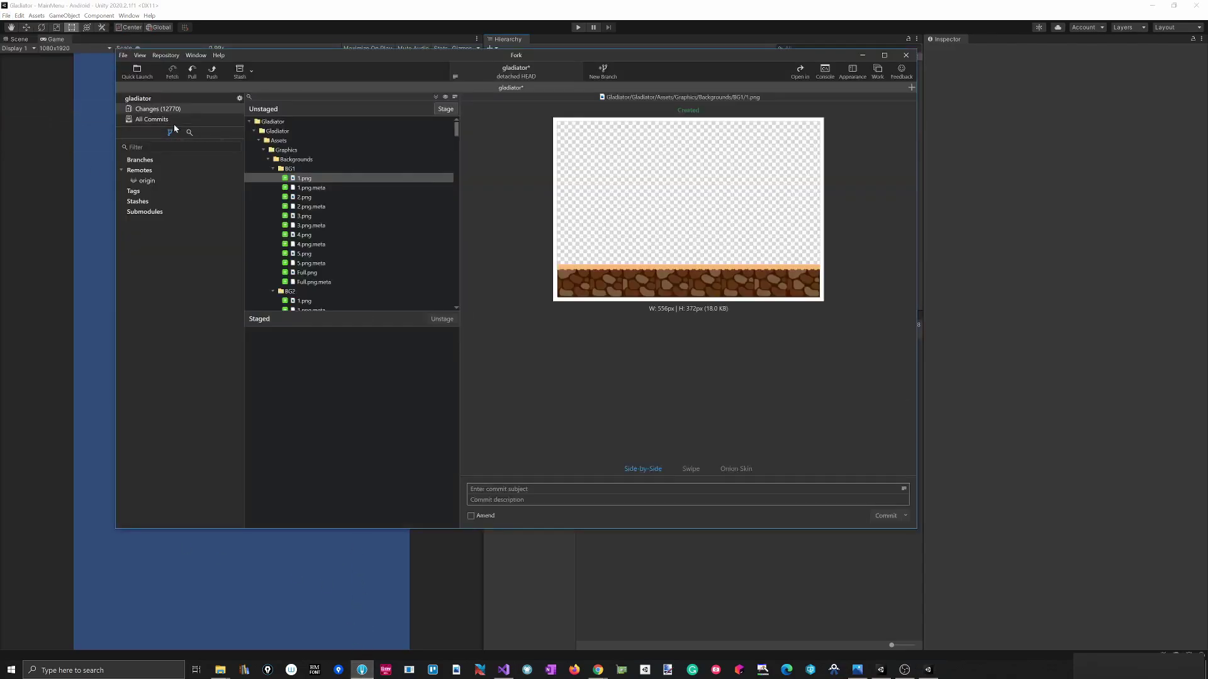
click(254, 131)
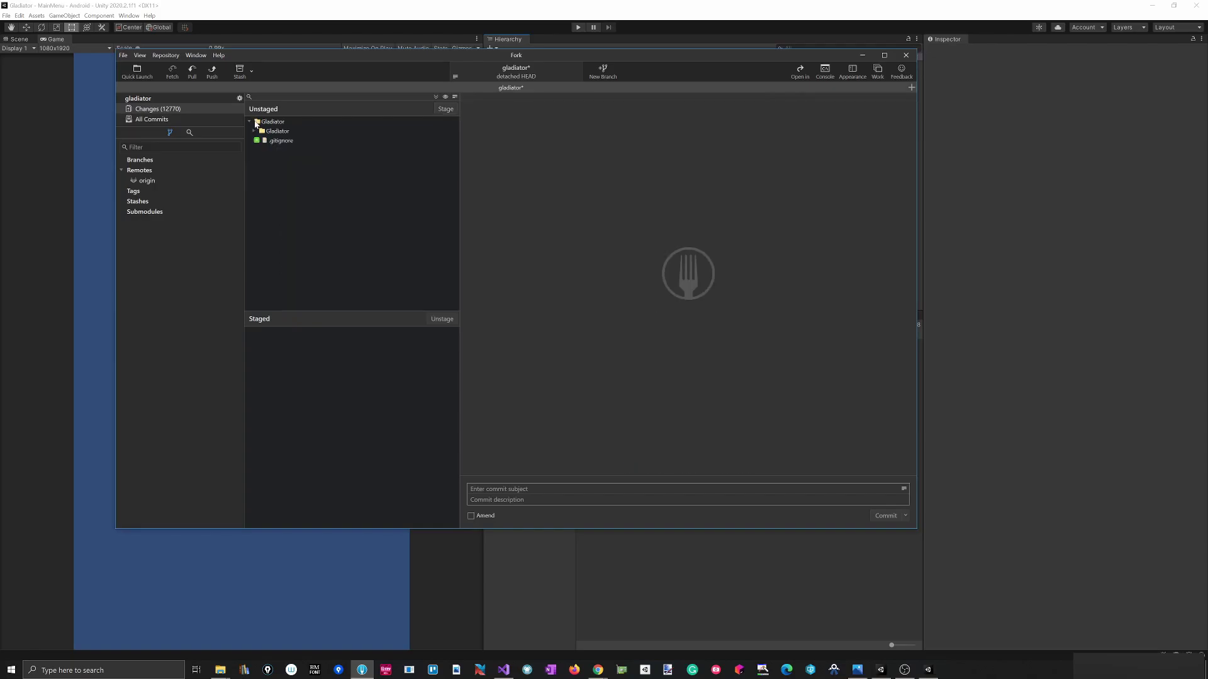
click(254, 132)
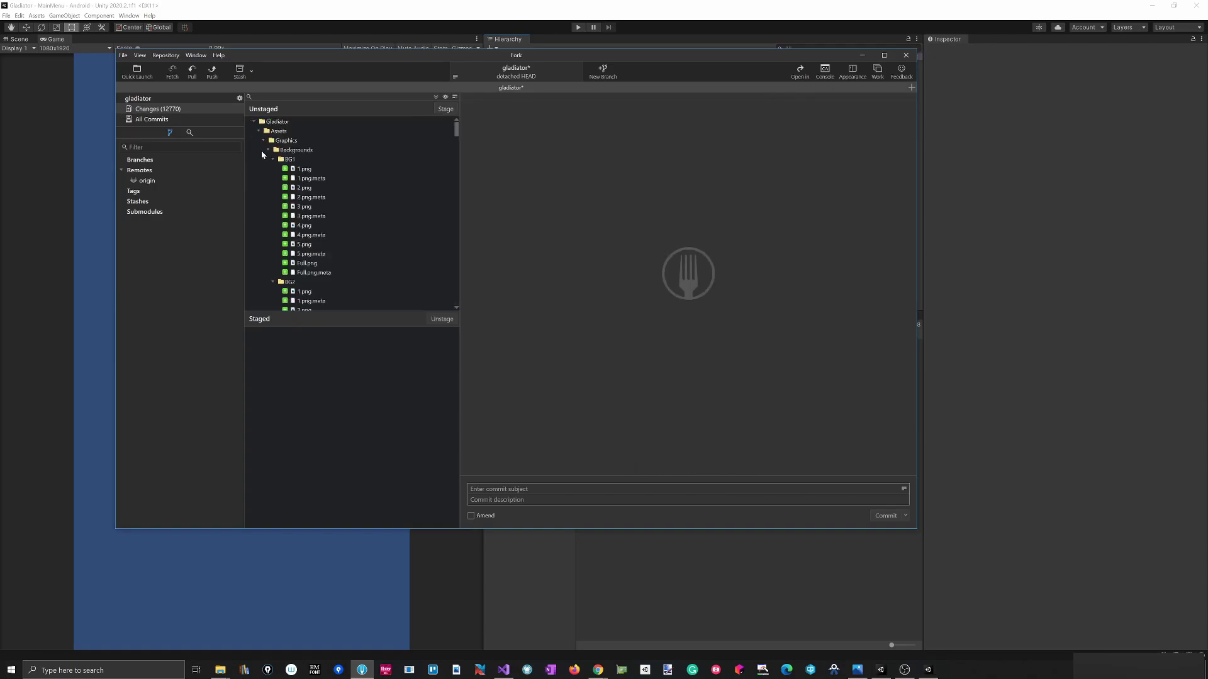
click(258, 131)
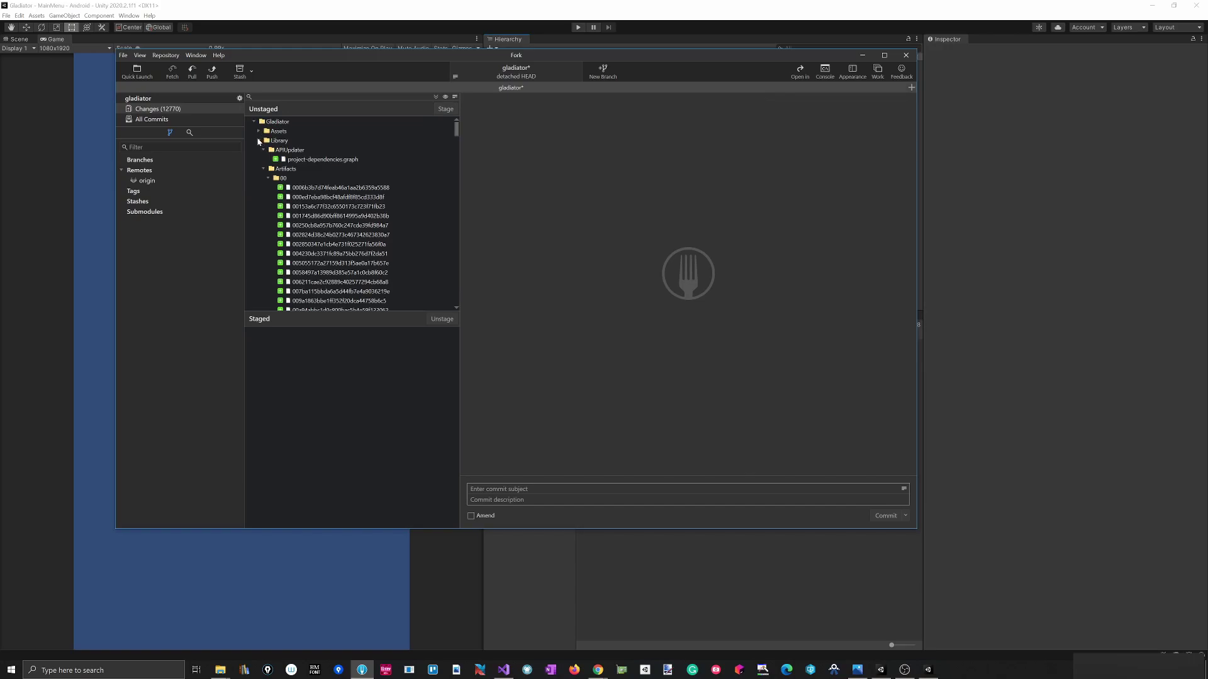
click(258, 140)
click(259, 149)
click(259, 159)
click(259, 159)
click(258, 169)
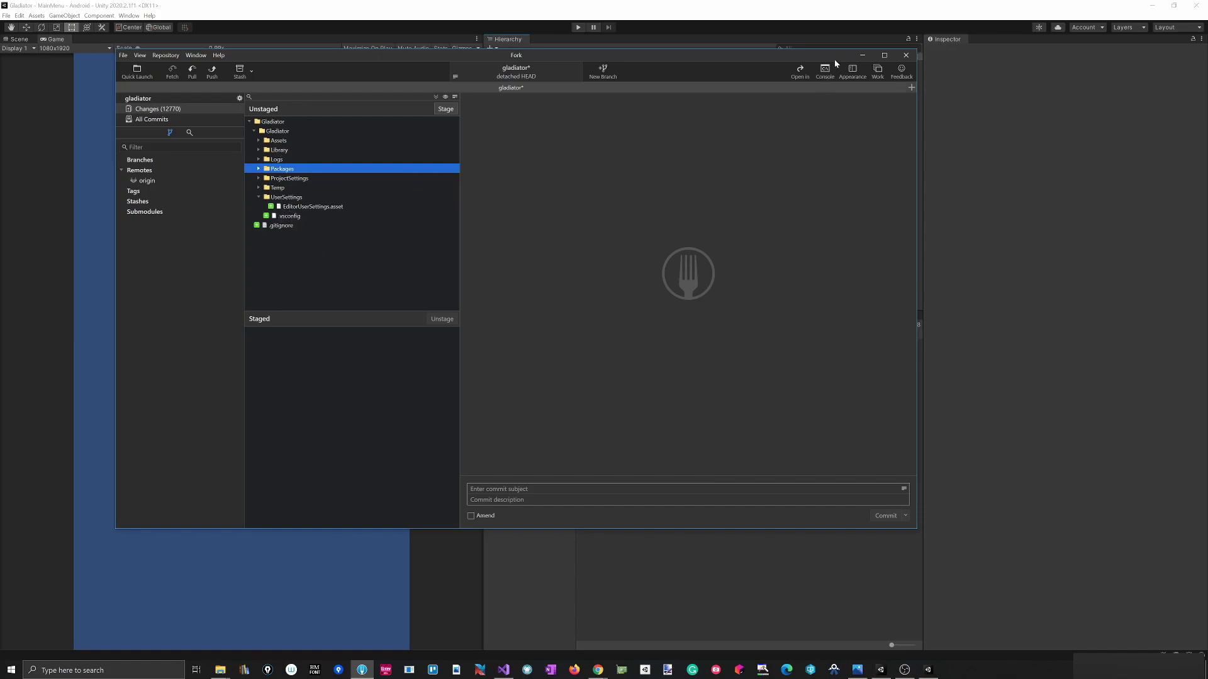
click(801, 71)
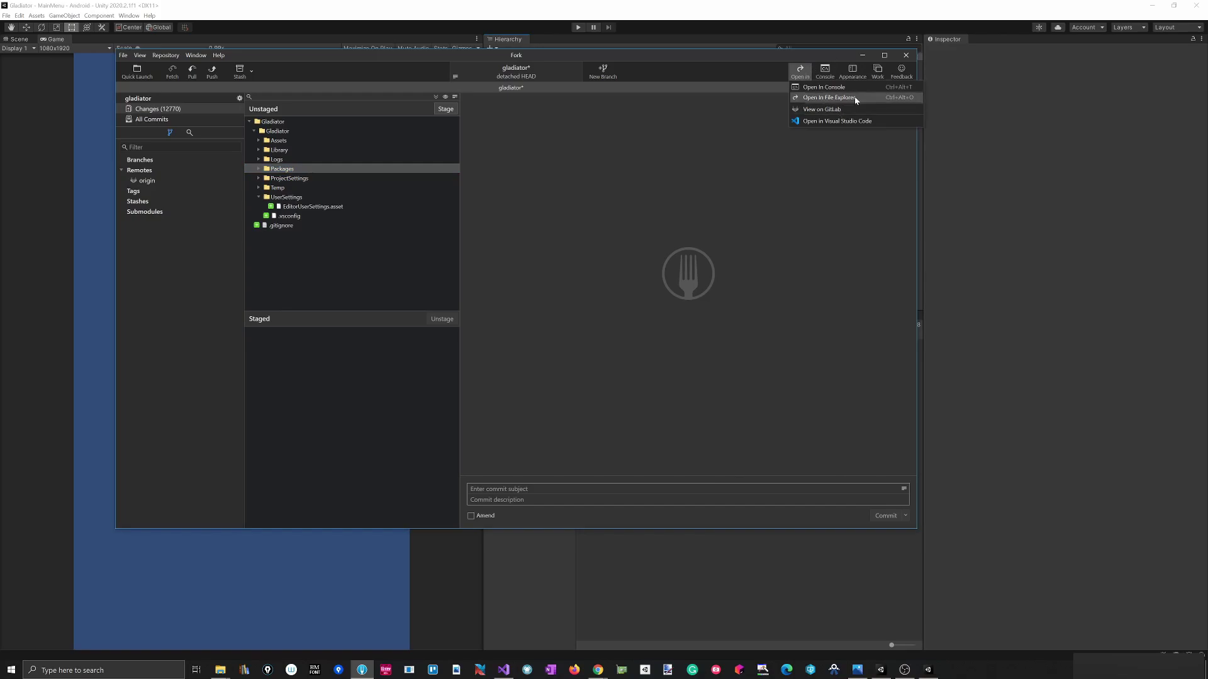
Open .gitignore in Notepad++ and check the nested Gladiator/Gladiator folder in Explorer.
click(829, 98)
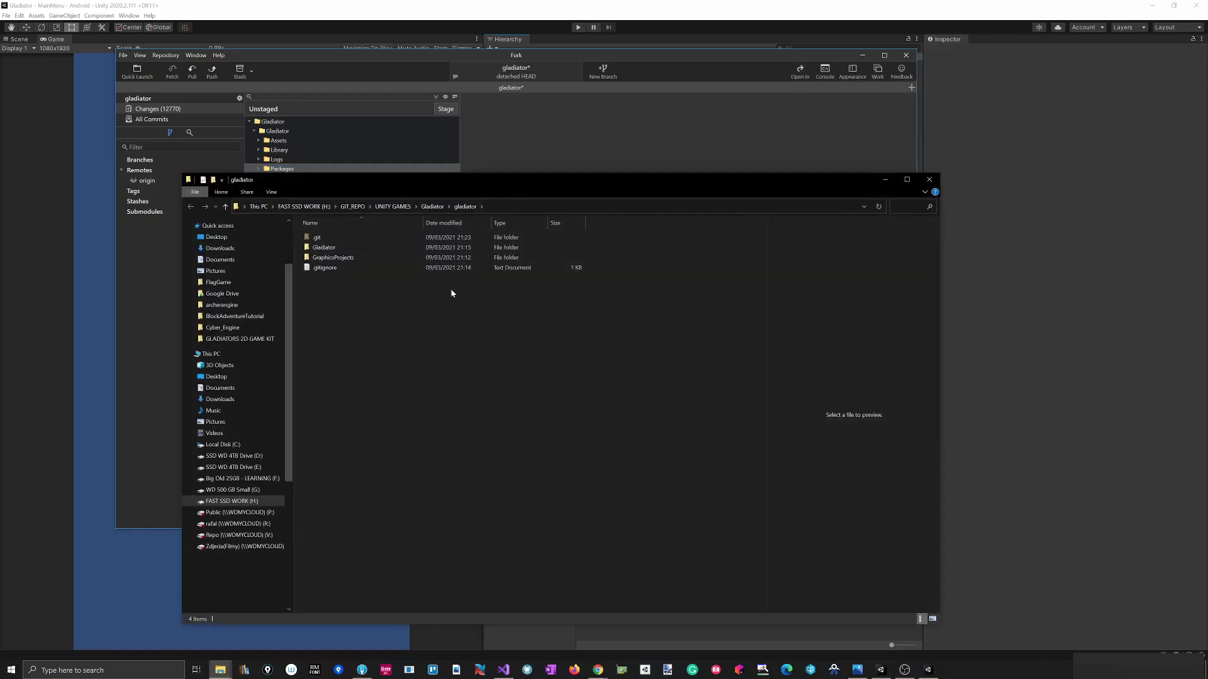
double_click(320, 270)
drag(629, 39, 909, 49)
click(592, 418)
click(611, 268)
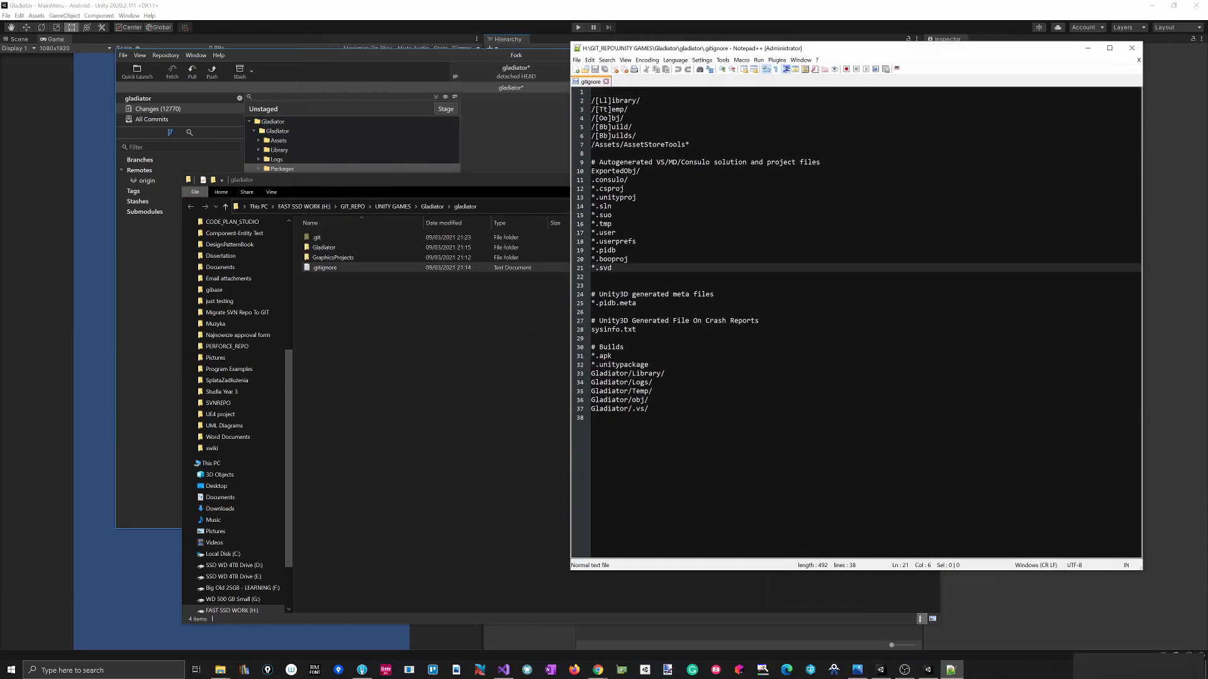
double_click(321, 249)
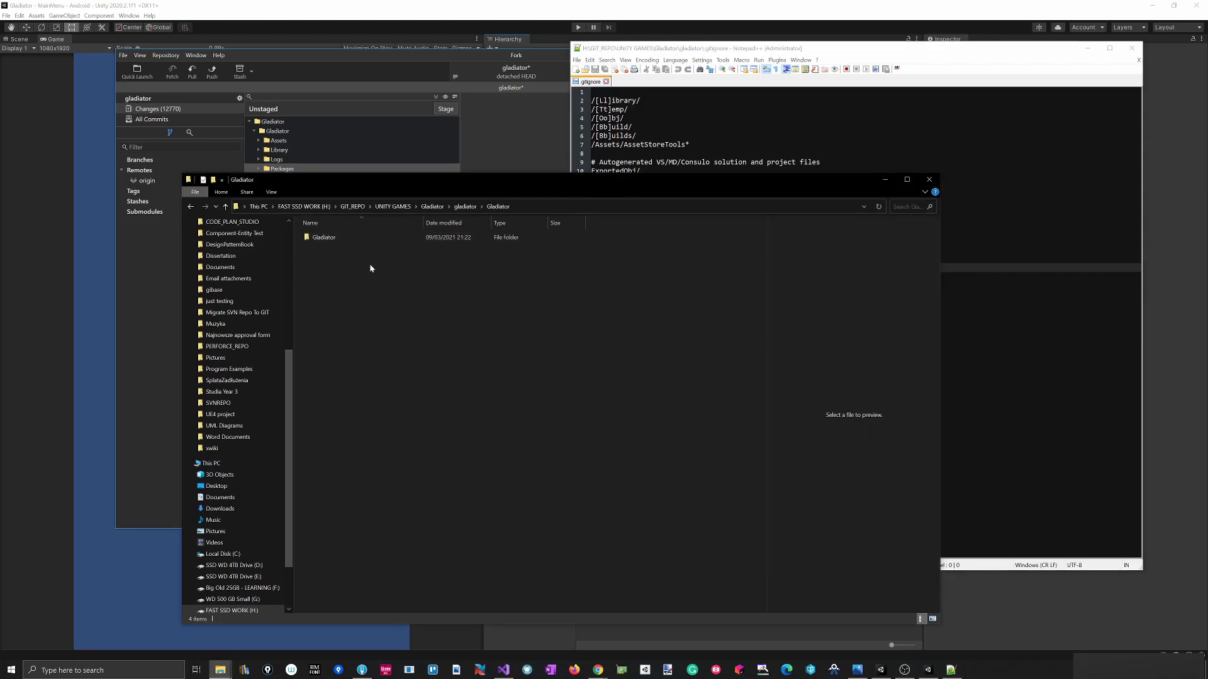
click(330, 240)
double_click(333, 240)
click(509, 206)
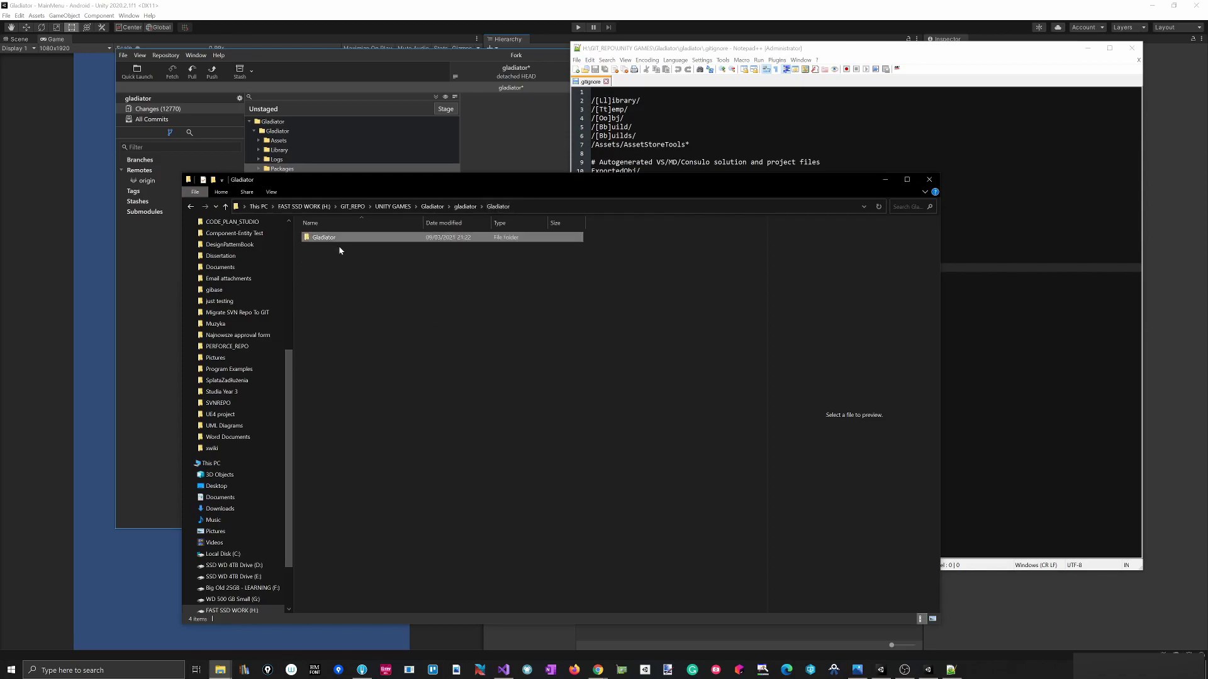
Change the Library entry in .gitignore to Gladiator/Gladiator/Library/.
click(1006, 277)
click(654, 391)
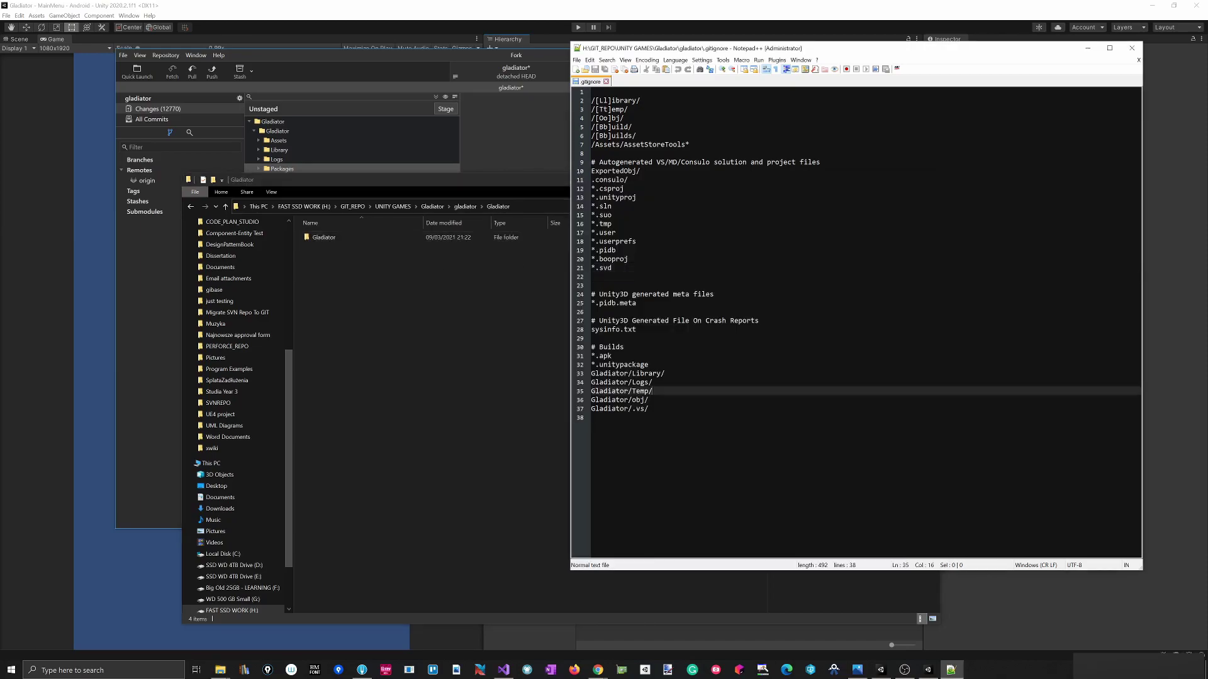
click(631, 373)
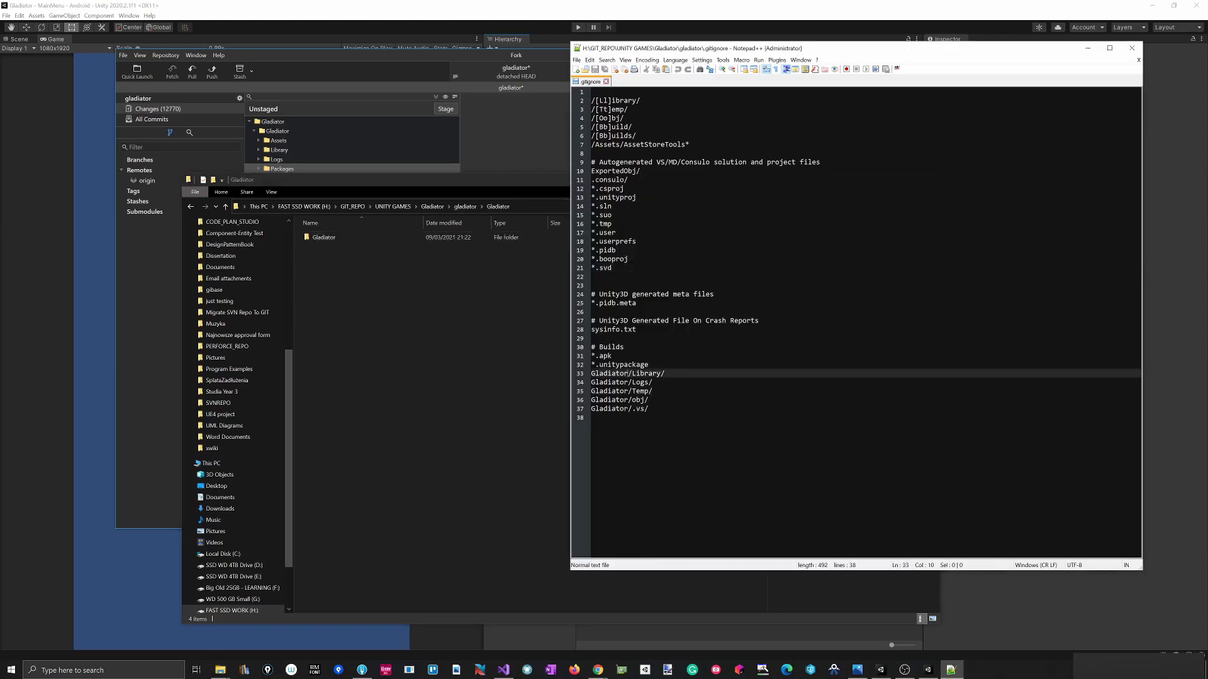
text(/Gladiator)
drag(668, 373, 628, 373)
key(ctrl+c)
Add the same /Gladiator level to the Logs, Temp, obj and .vs entries, then save and close.
click(631, 382)
key(ctrl+v)
key(Down)
key(ctrl+v)
key(Down)
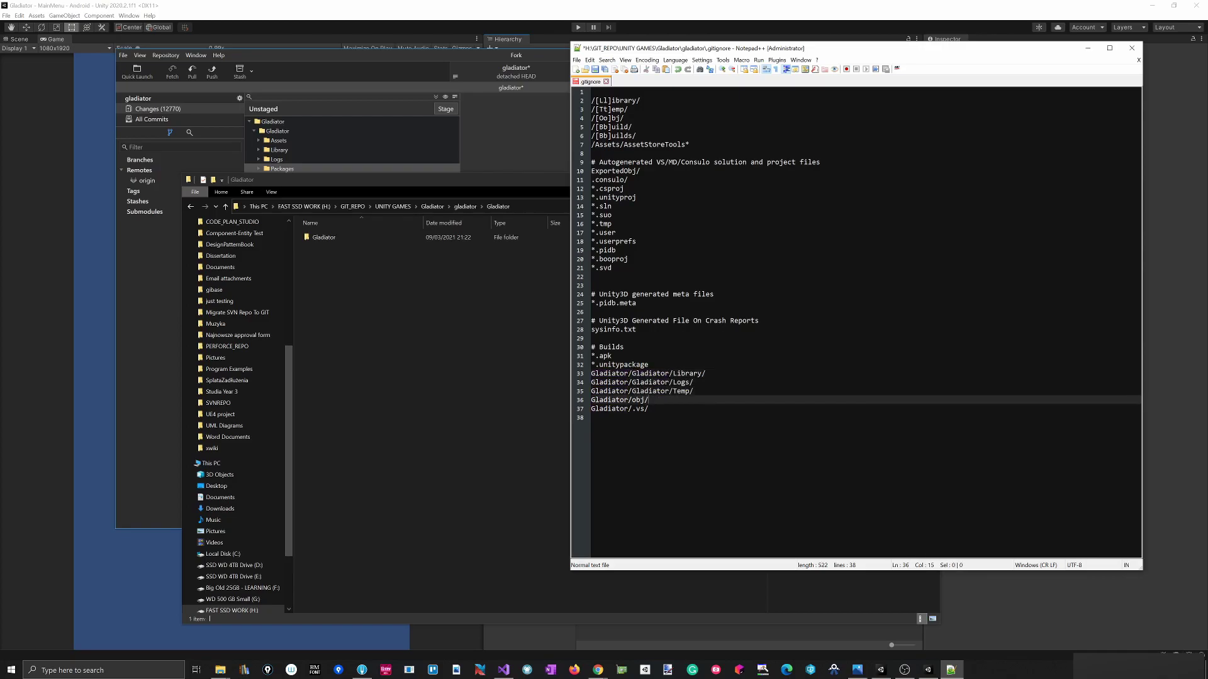
click(627, 400)
key(ctrl+v)
click(640, 409)
key(ctrl+v)
key(ctrl+s)
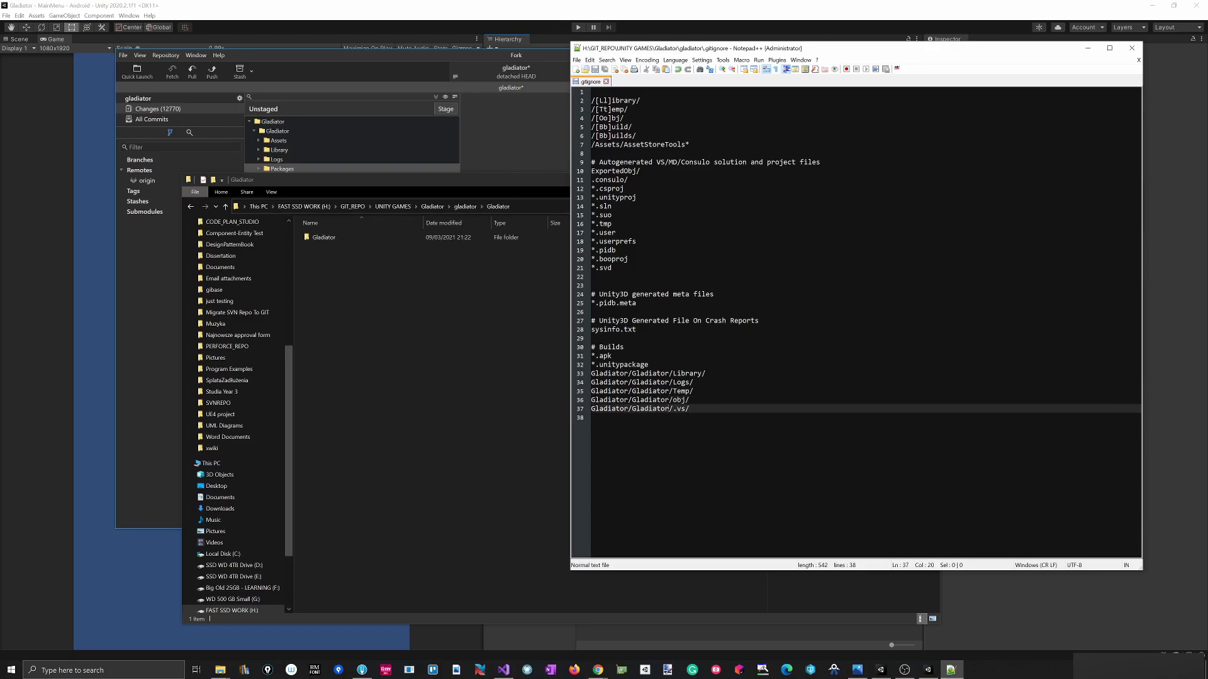
click(1132, 47)
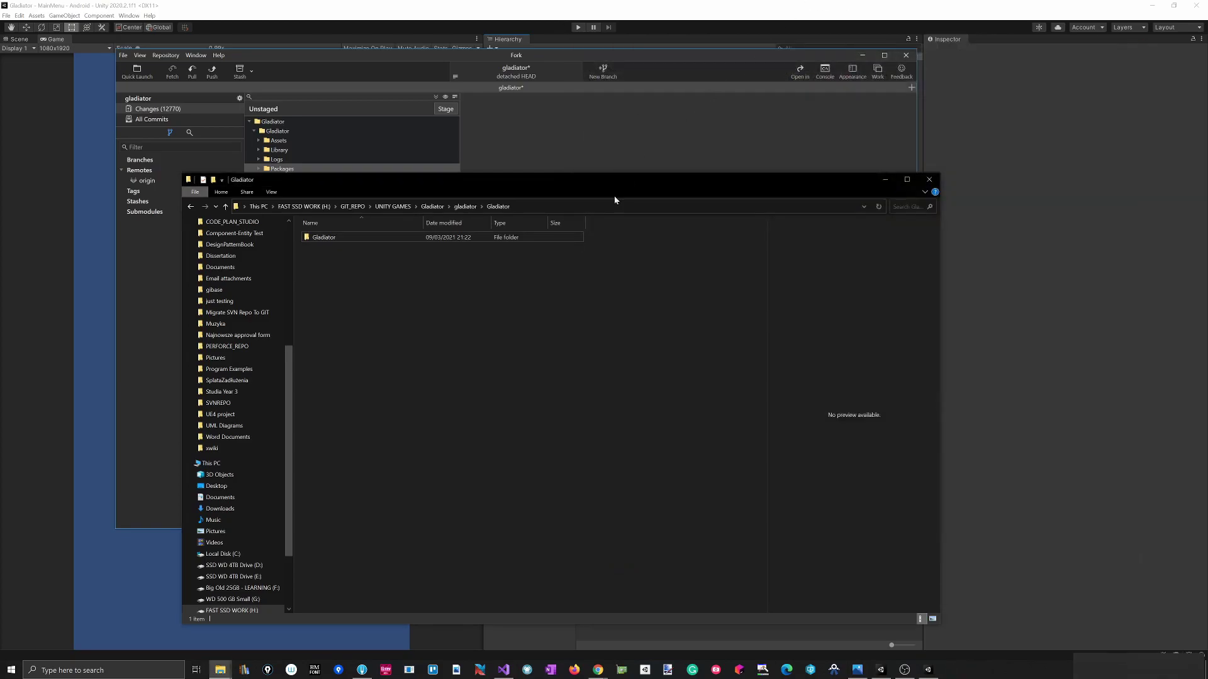
Refresh Fork's Changes view so only 1748 unstaged changes remain, without Library, Logs and Temp.
click(575, 143)
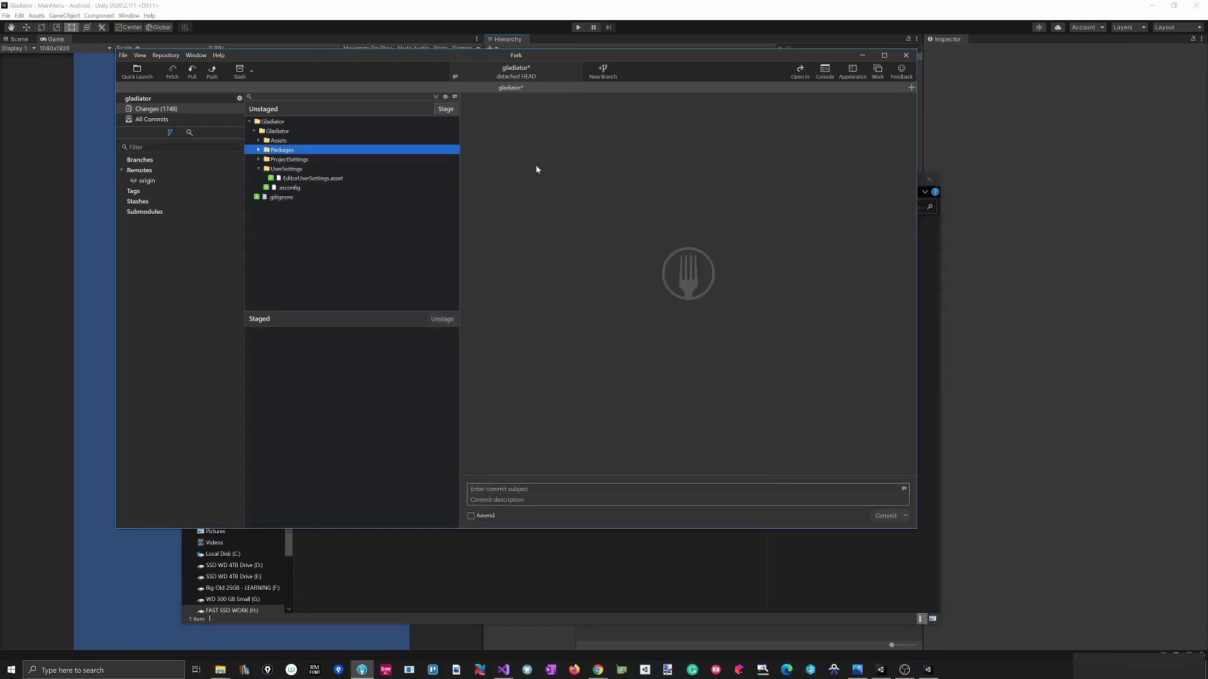
click(258, 169)
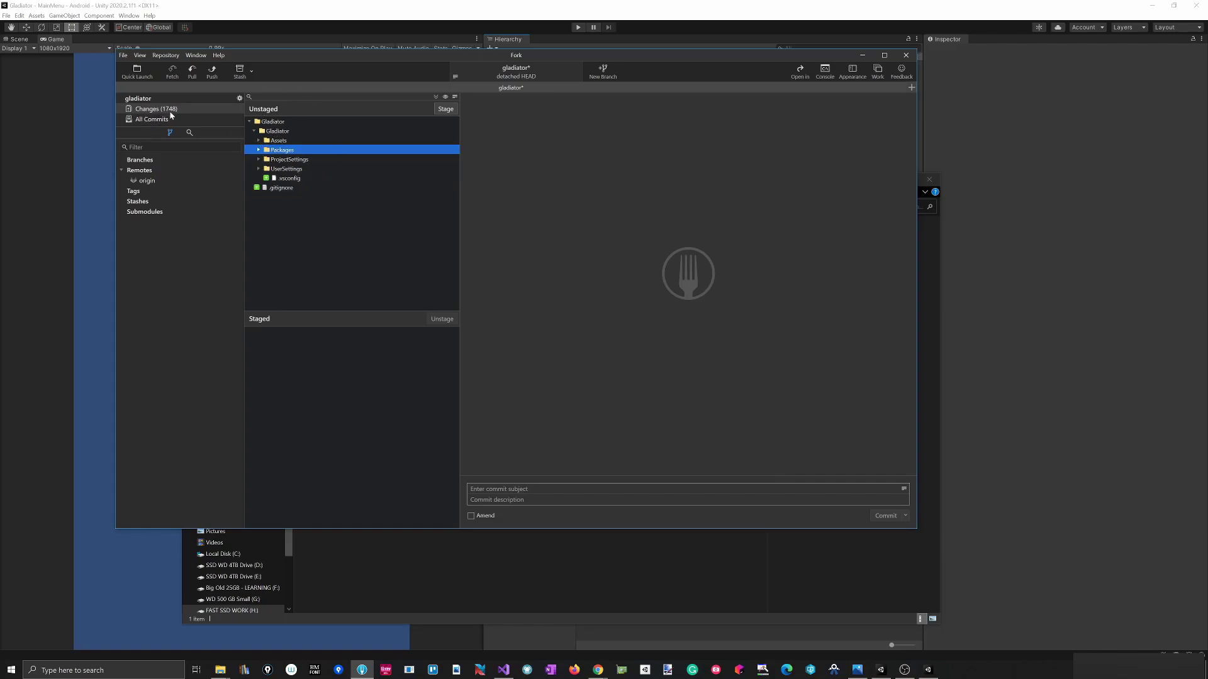
click(259, 140)
Review the BG1 background images and their .meta diffs, then collapse the Graphics folders.
click(300, 187)
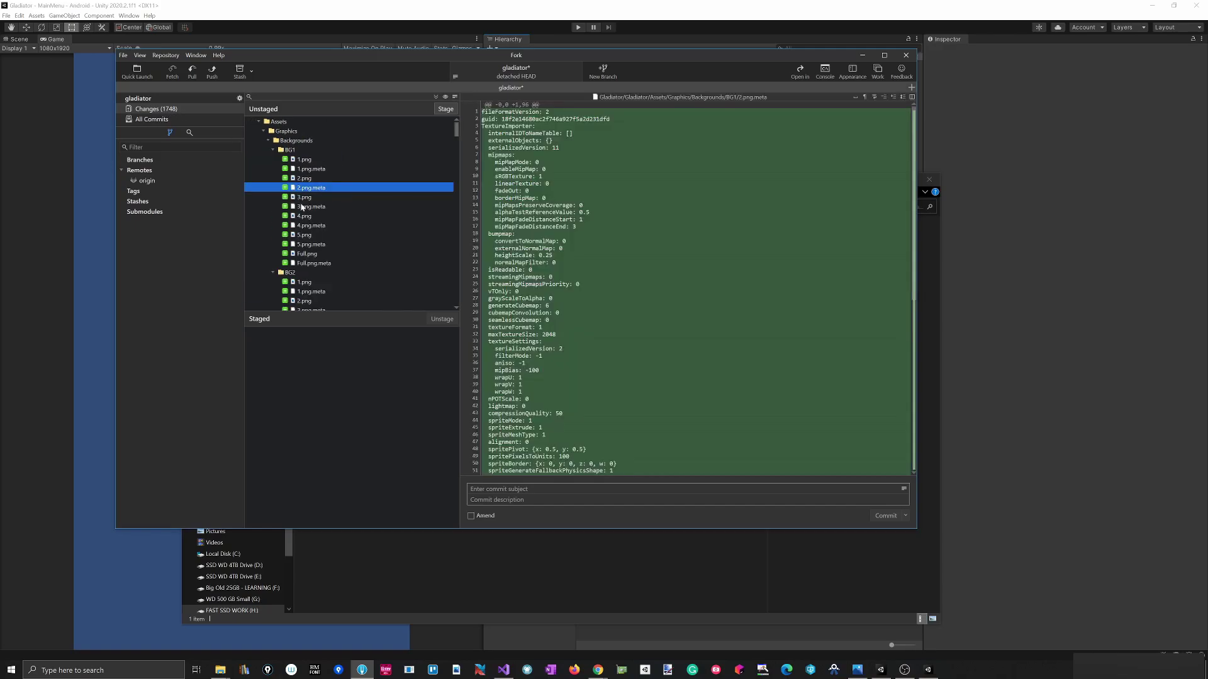
click(300, 178)
click(303, 225)
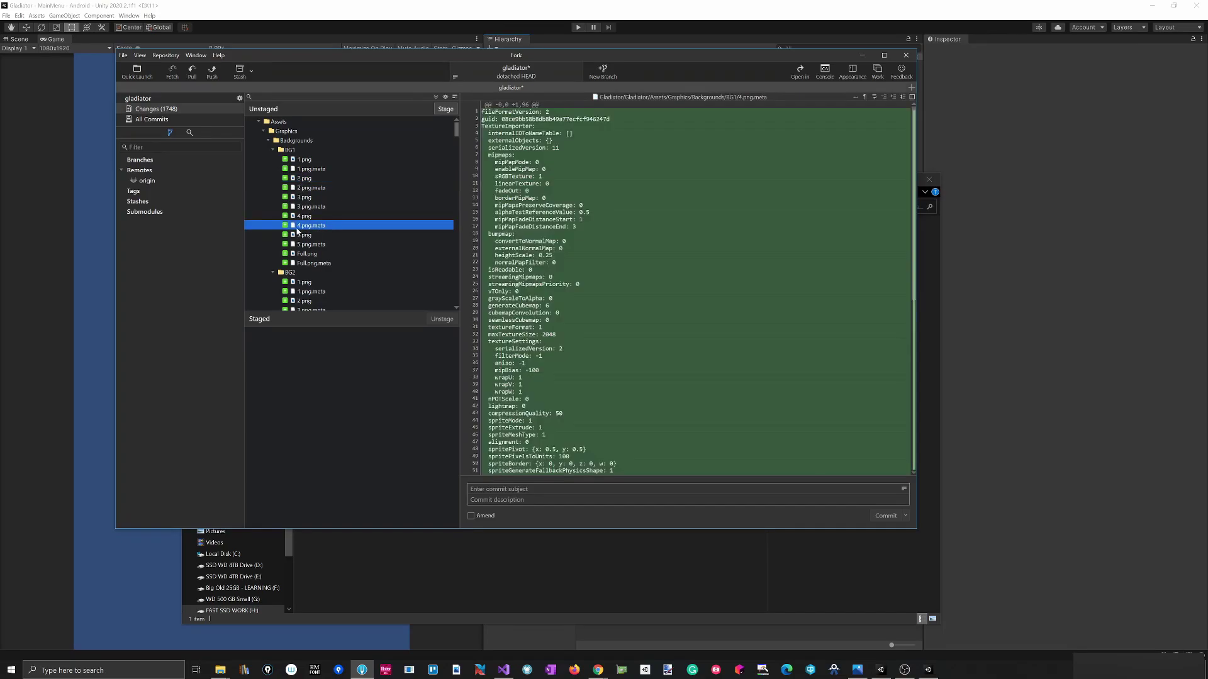
key(Down)
key(Down)
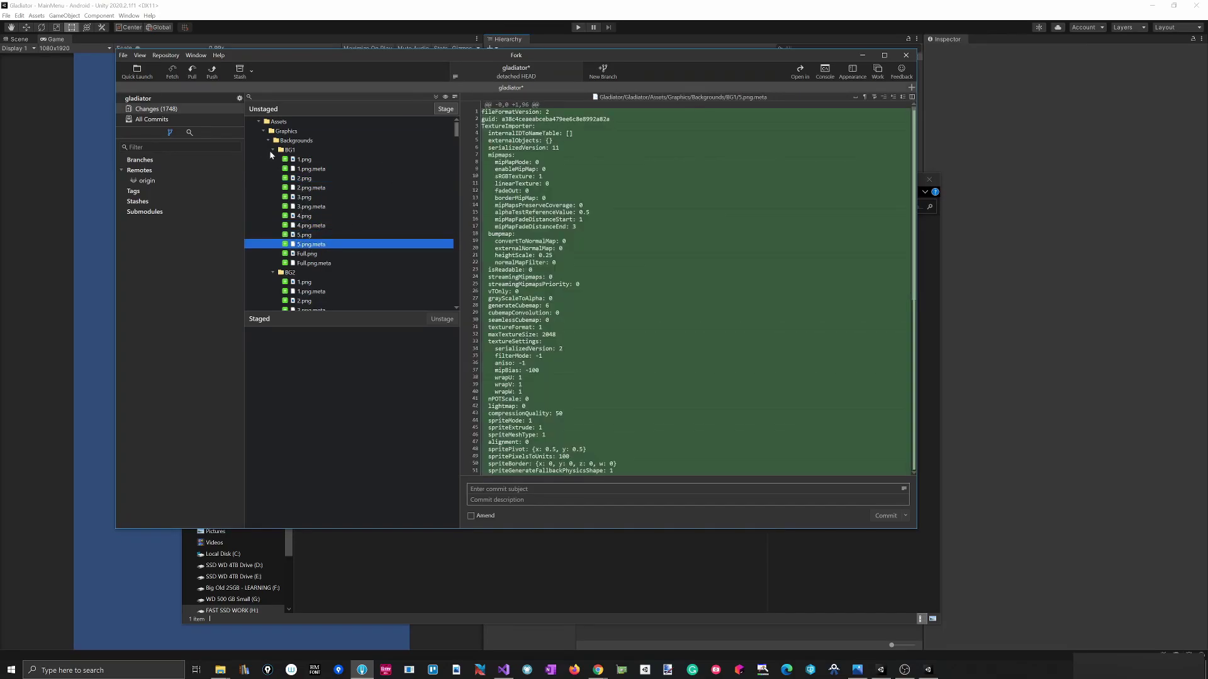
click(272, 150)
click(268, 140)
click(264, 130)
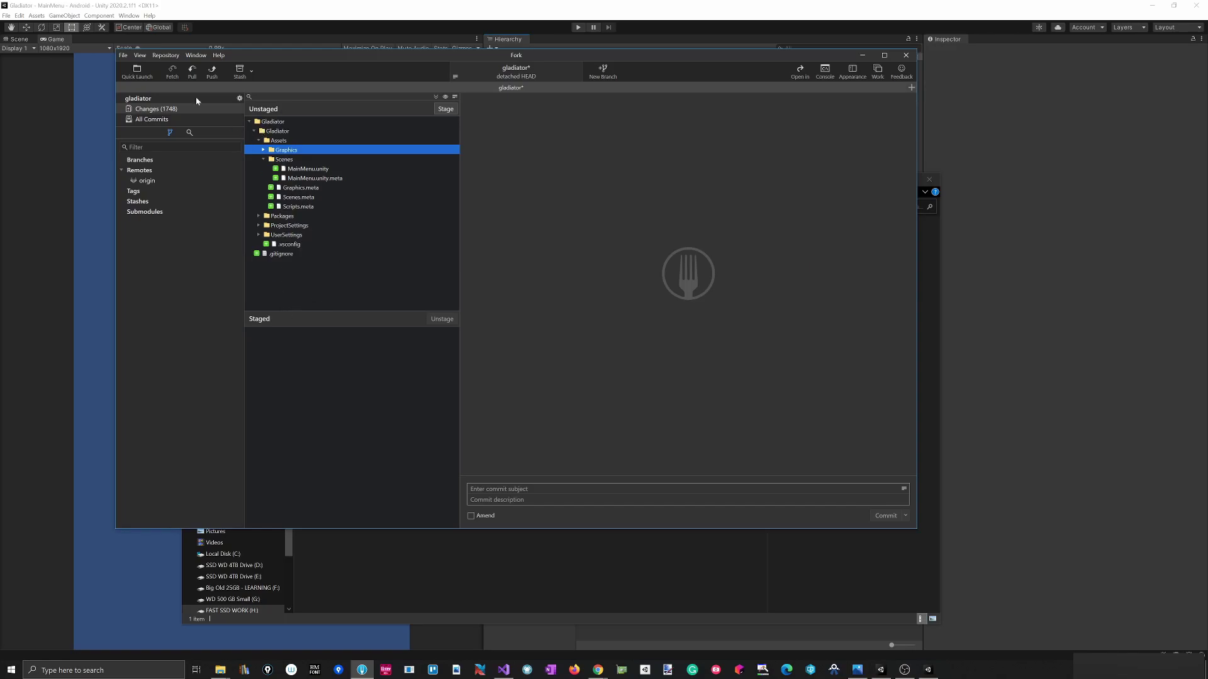
click(429, 95)
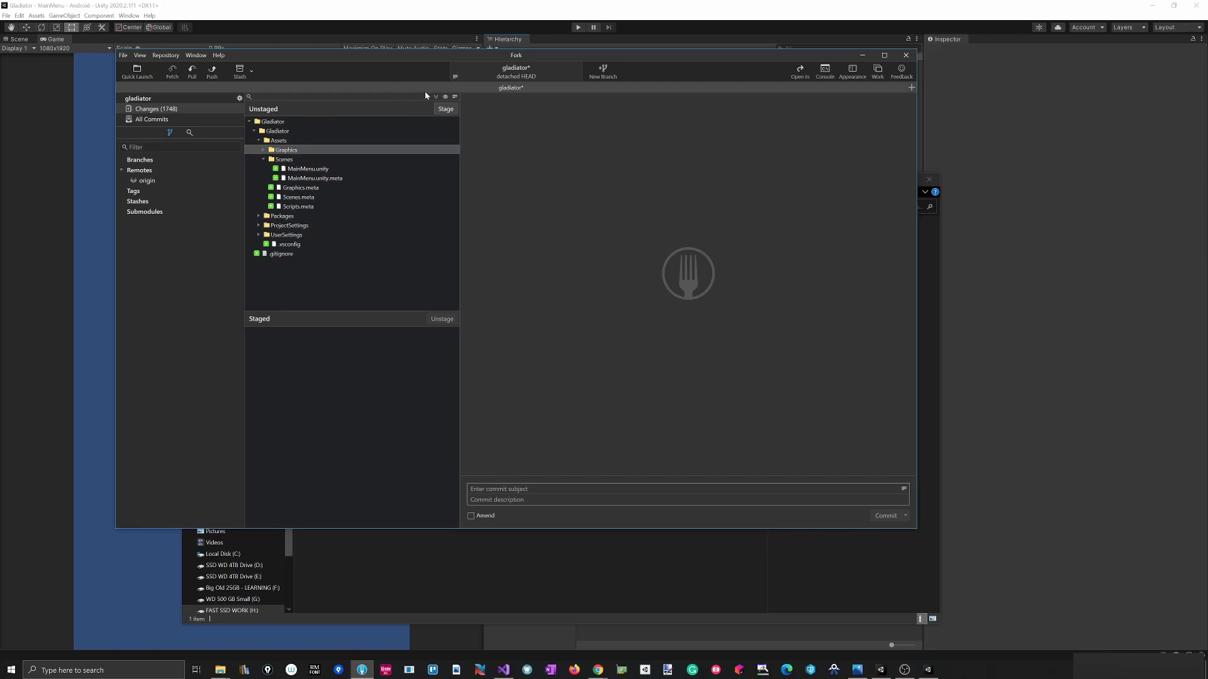
Stage all 1748 files, commit them as 'Initial Commit.' on master, and push to origin.
click(446, 108)
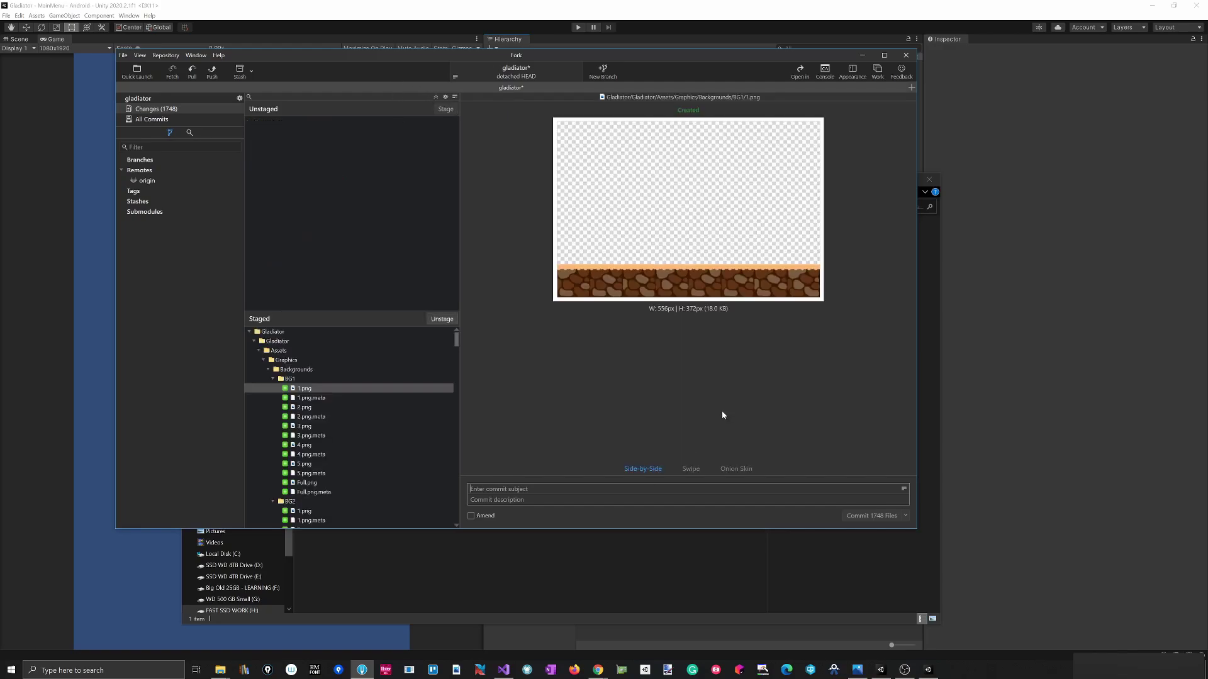
text(Initial Commit.)
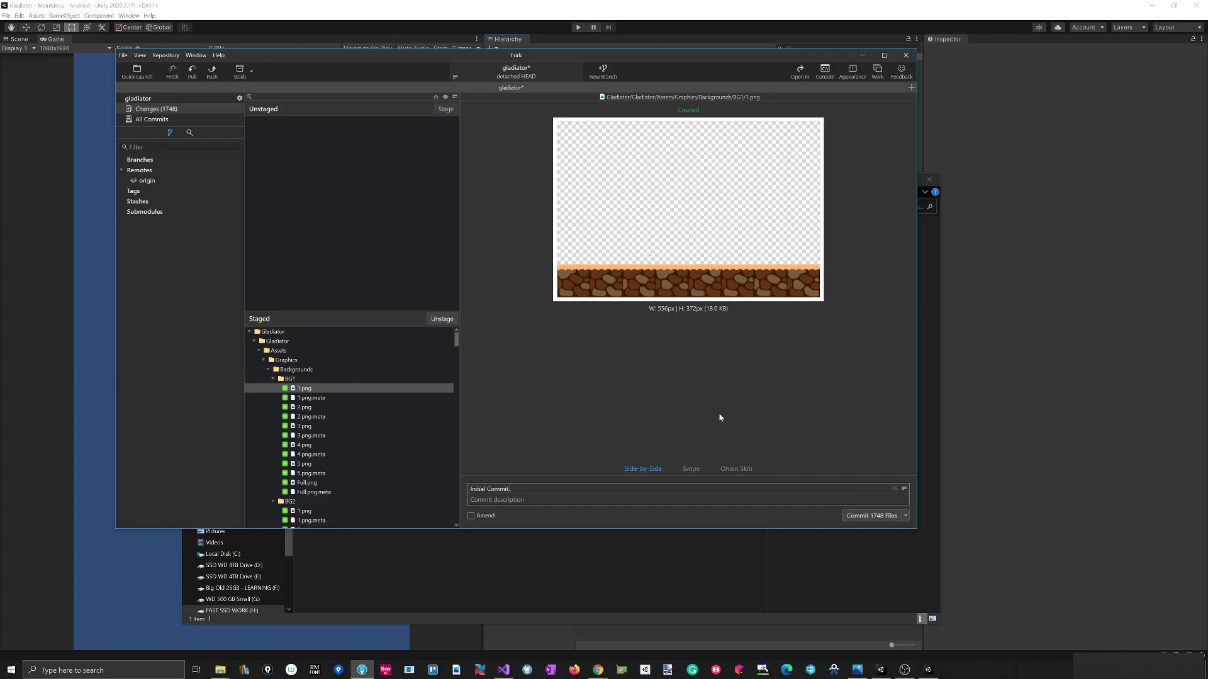
click(904, 516)
click(926, 538)
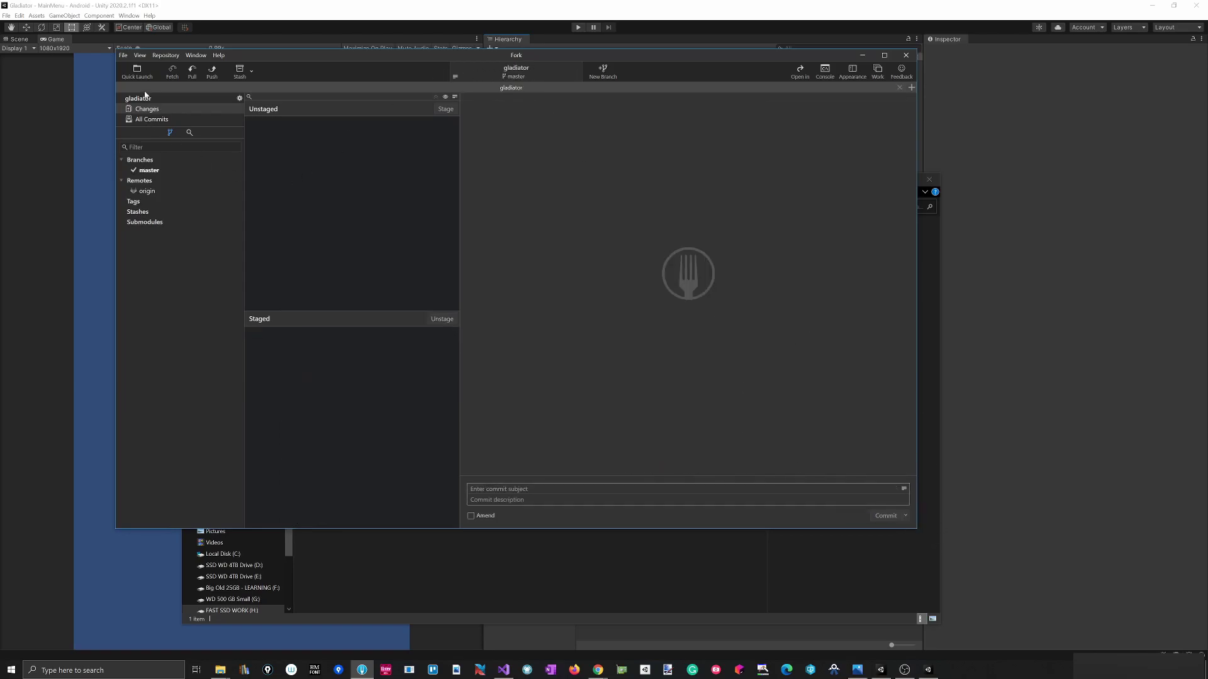
Initialize Git Flow from the master branch, creating a develop branch on the Initial Commit.
click(150, 171)
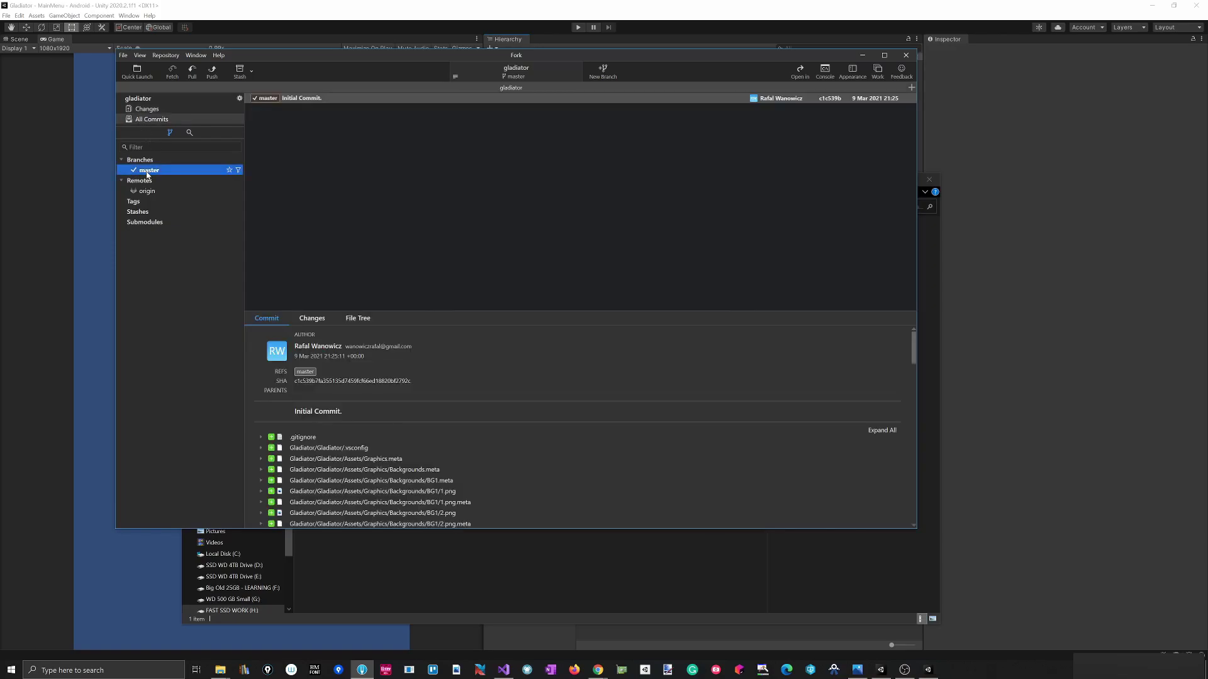
click(305, 98)
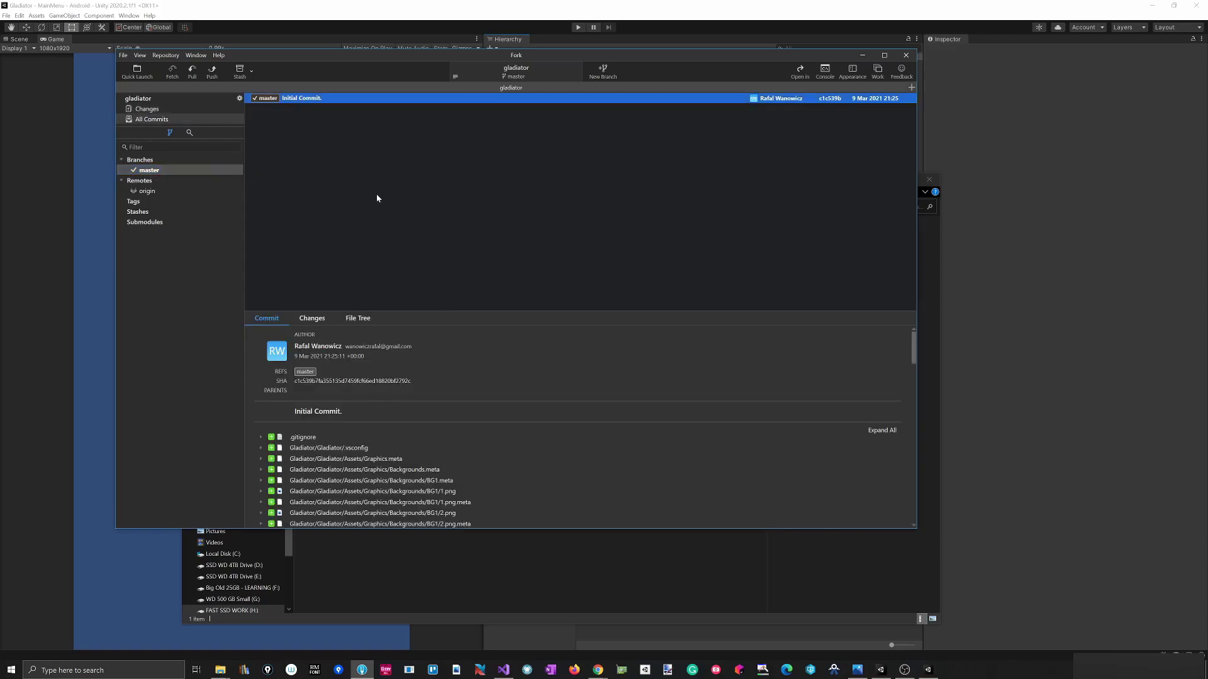
click(165, 173)
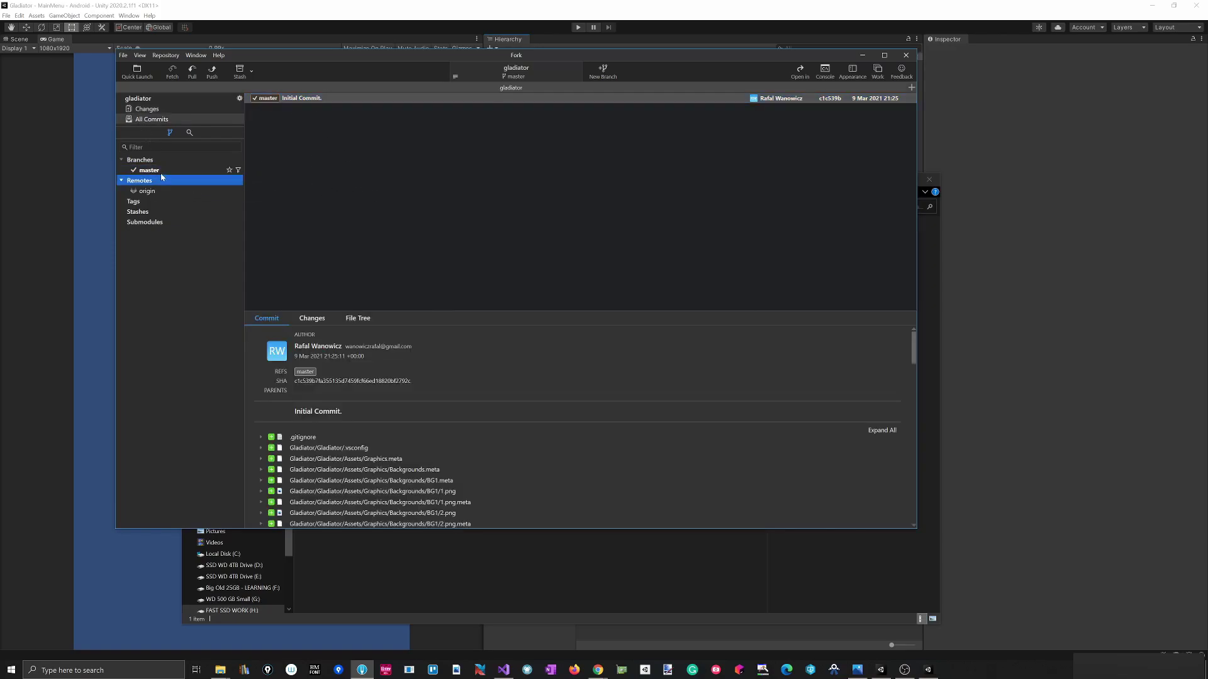
click(154, 56)
mouse_move(204, 153)
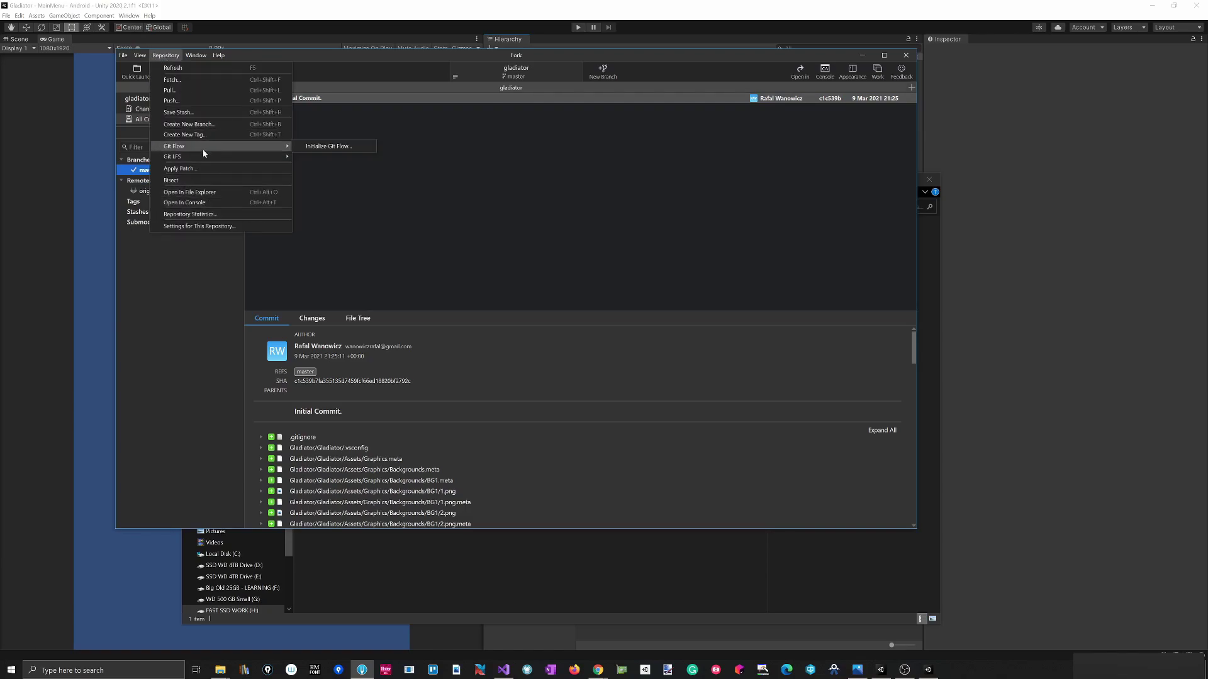
click(348, 147)
click(576, 348)
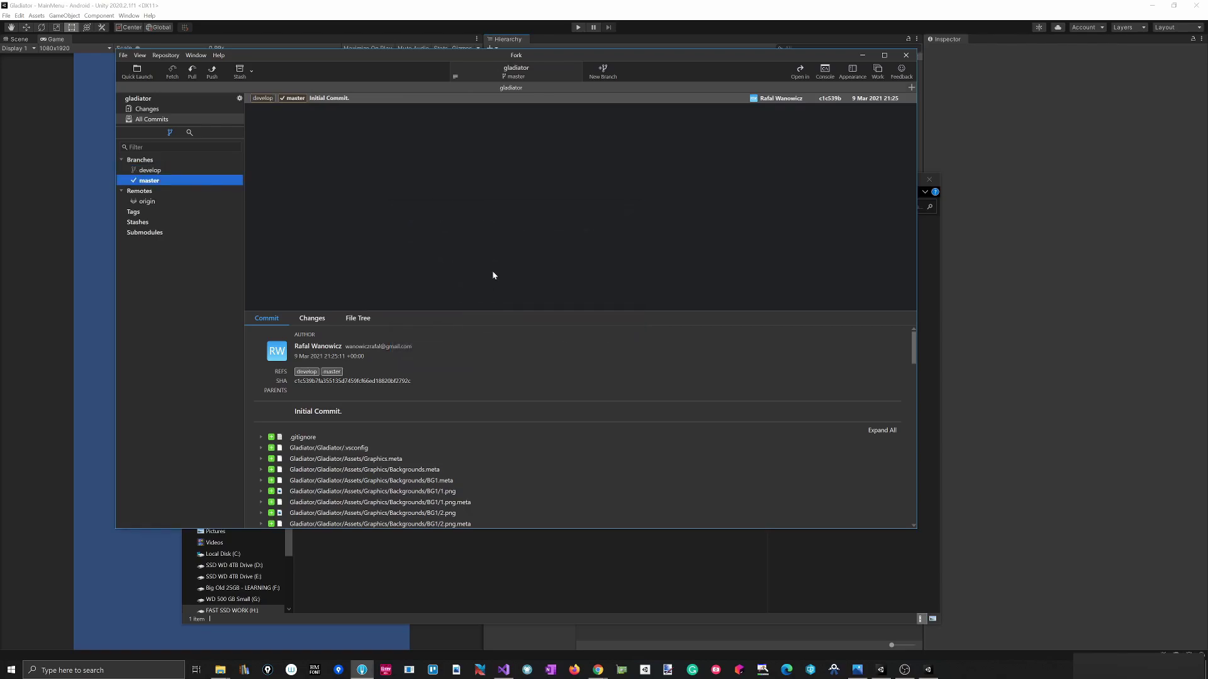
Check out the develop branch and push it to origin including all tags.
click(151, 171)
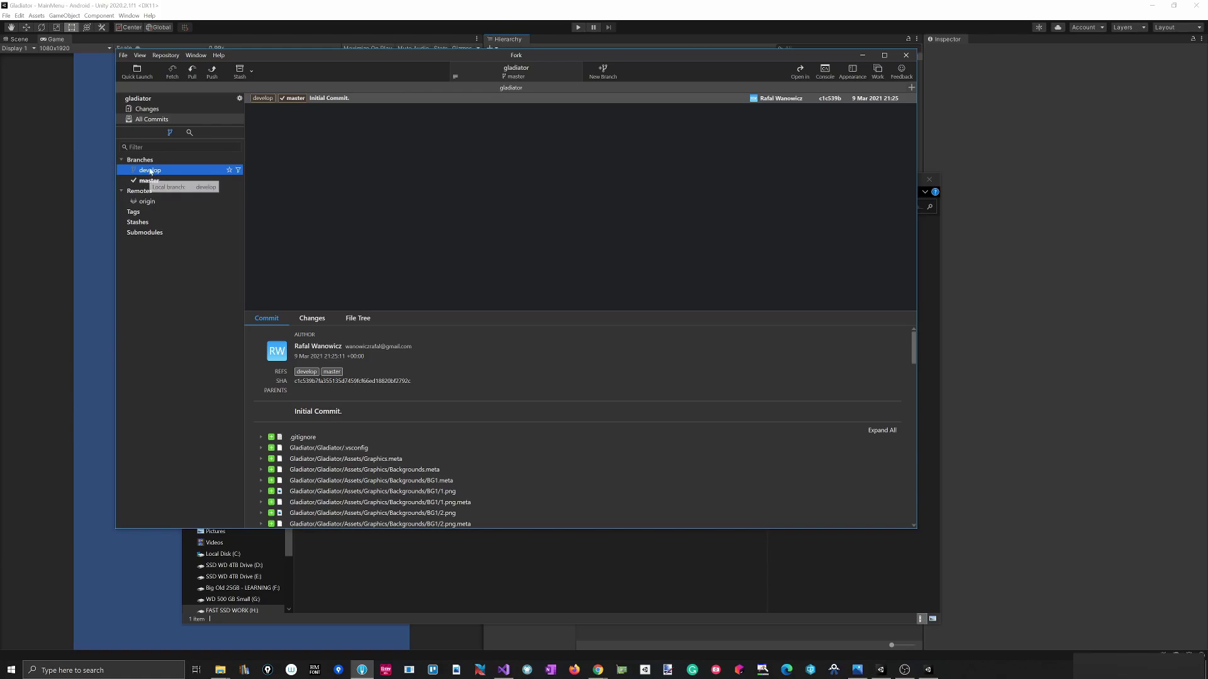
click(151, 172)
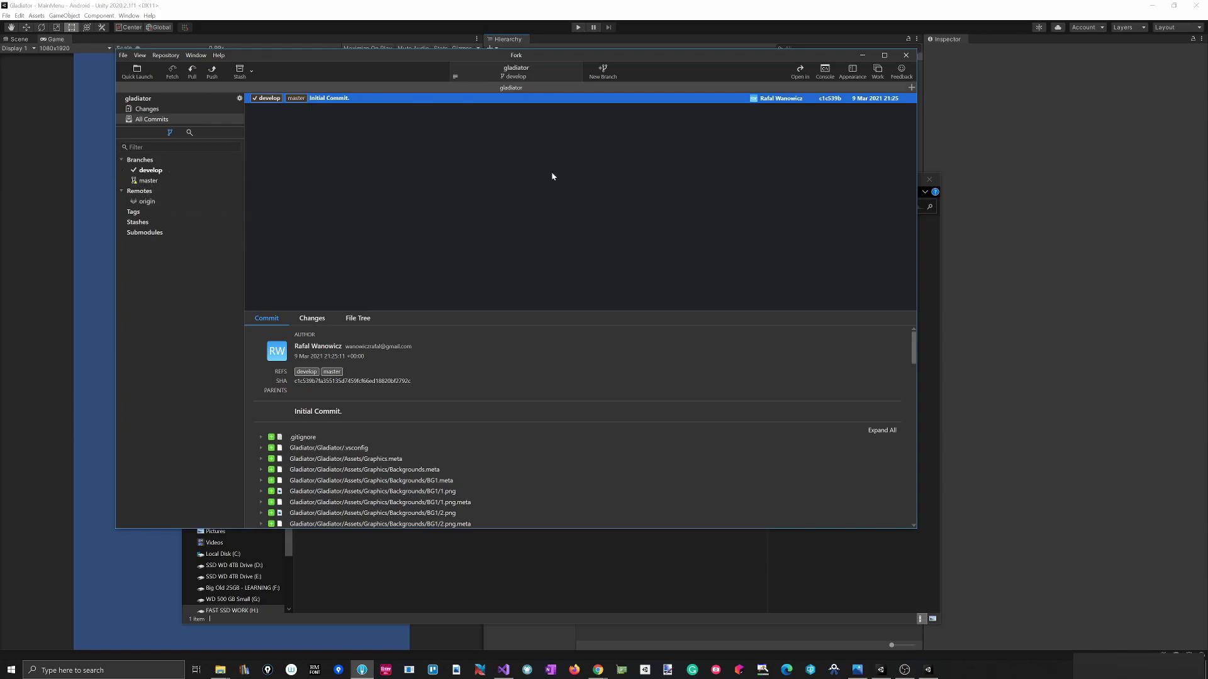
mouse_move(150, 188)
click(212, 71)
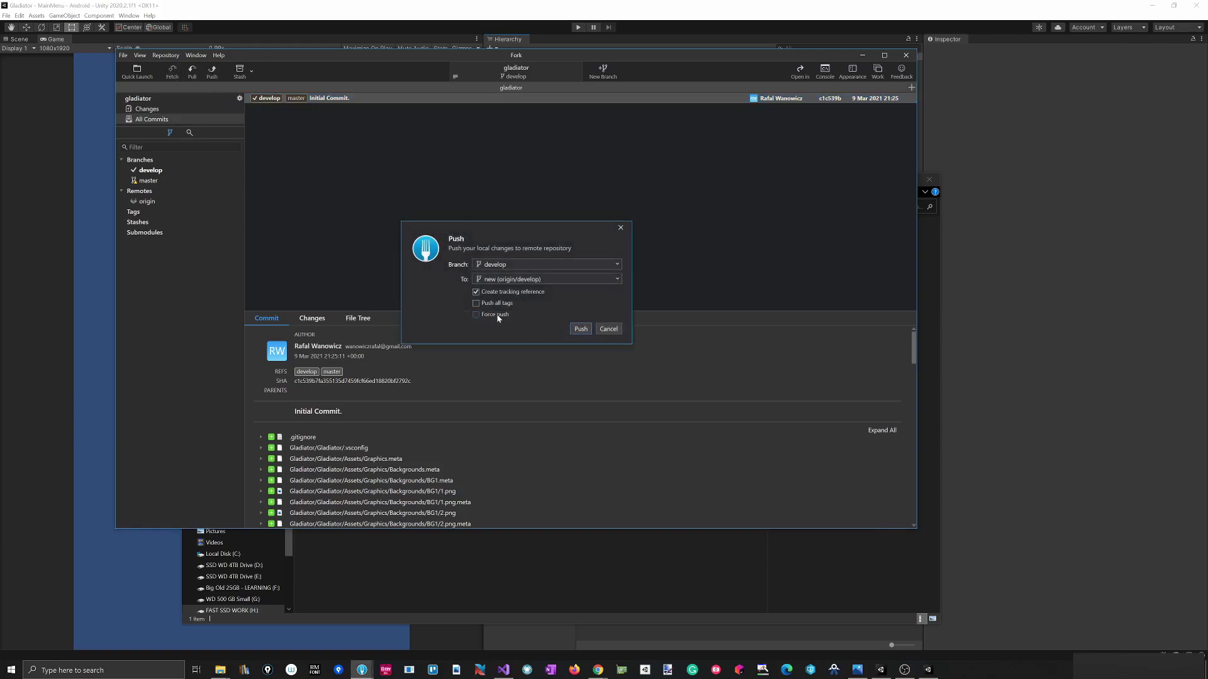
click(496, 303)
click(579, 329)
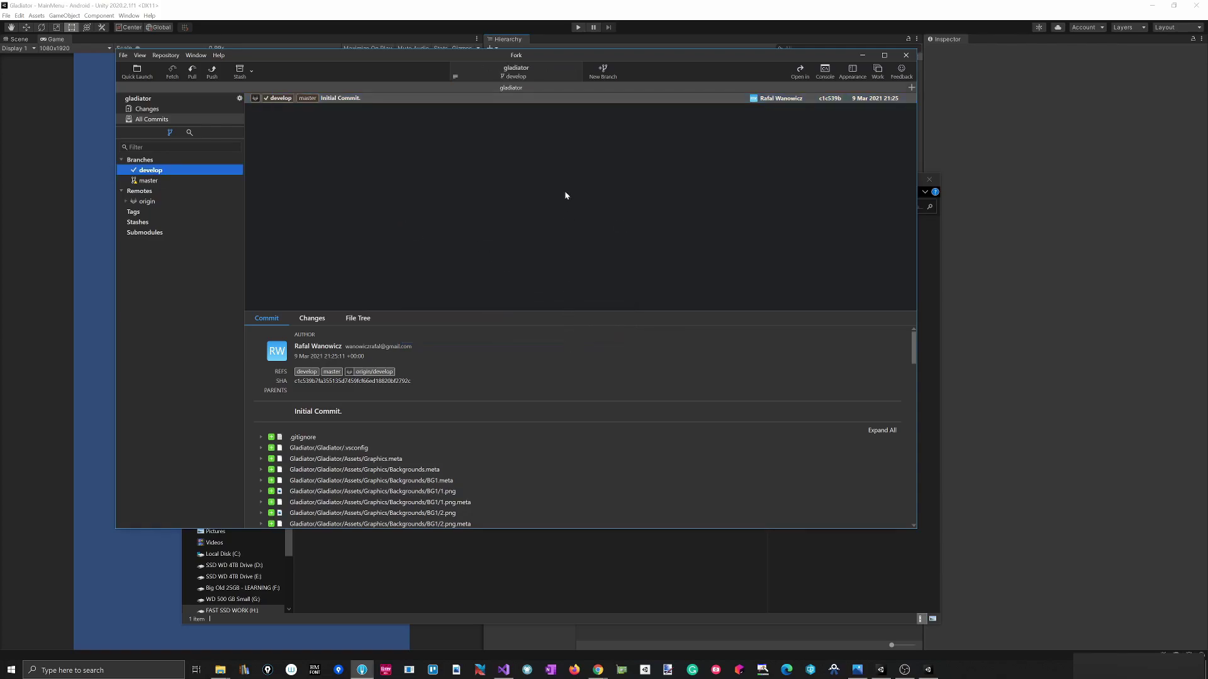
drag(748, 50, 736, 60)
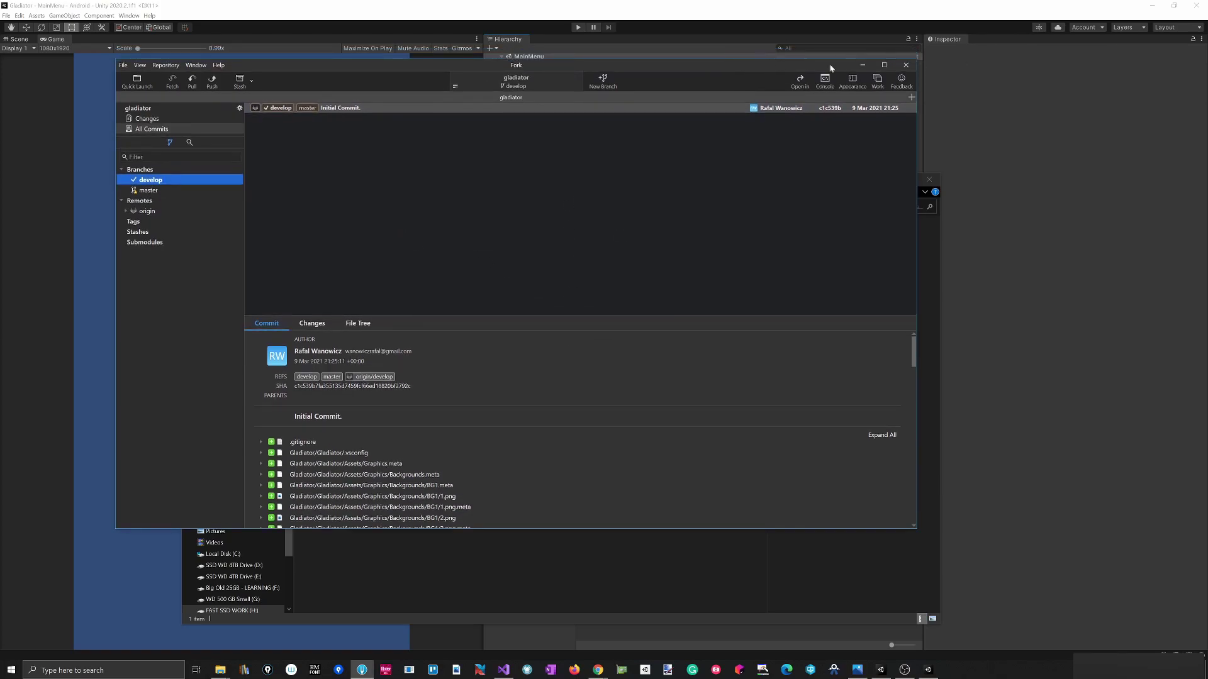
Open the Game scene from Assets/Scenes and play it to show the 7×7 brown tile board.
click(862, 64)
click(764, 171)
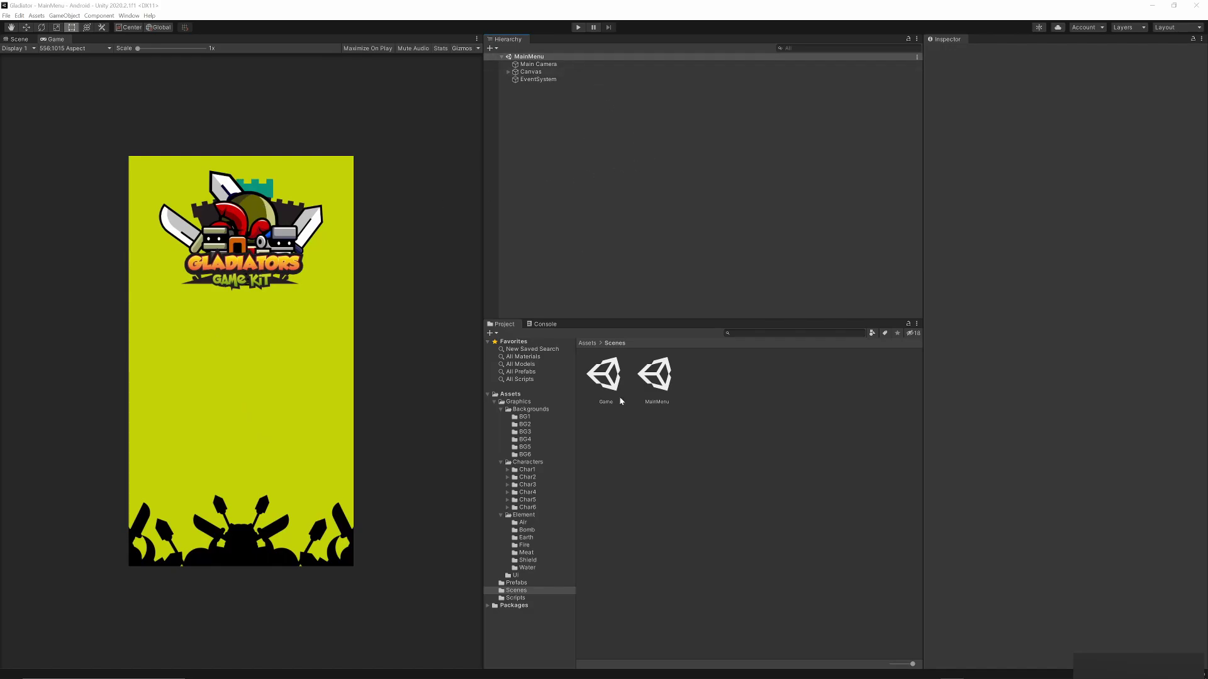
double_click(617, 378)
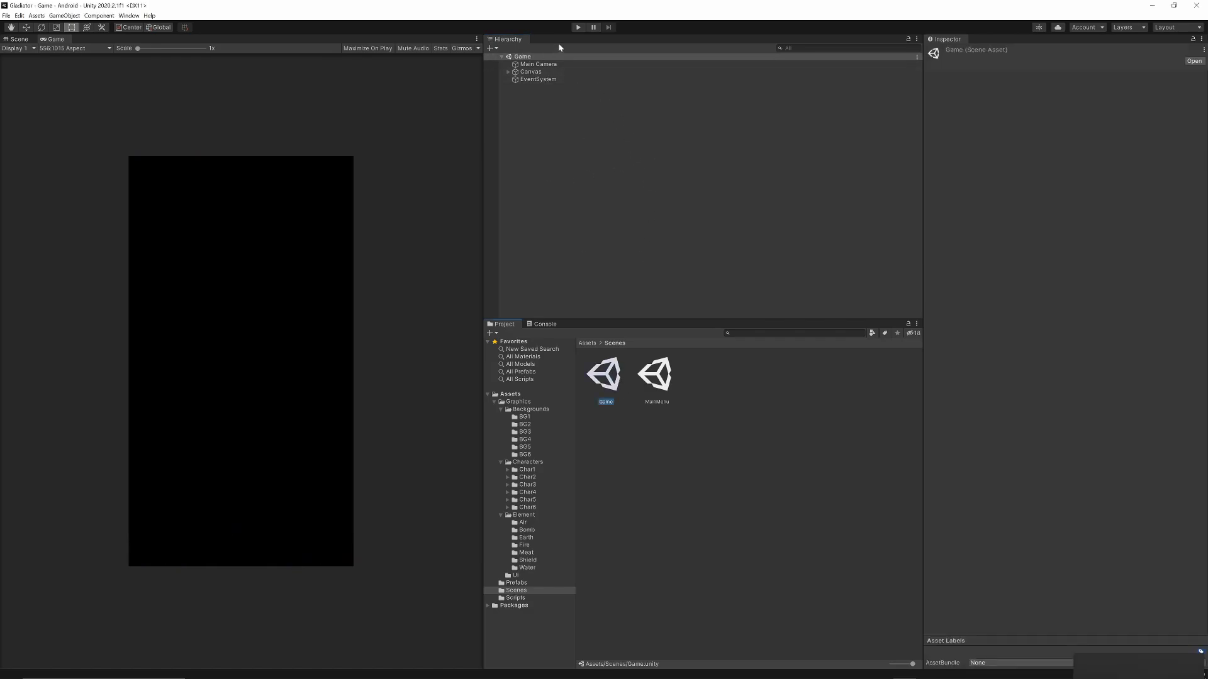
click(576, 28)
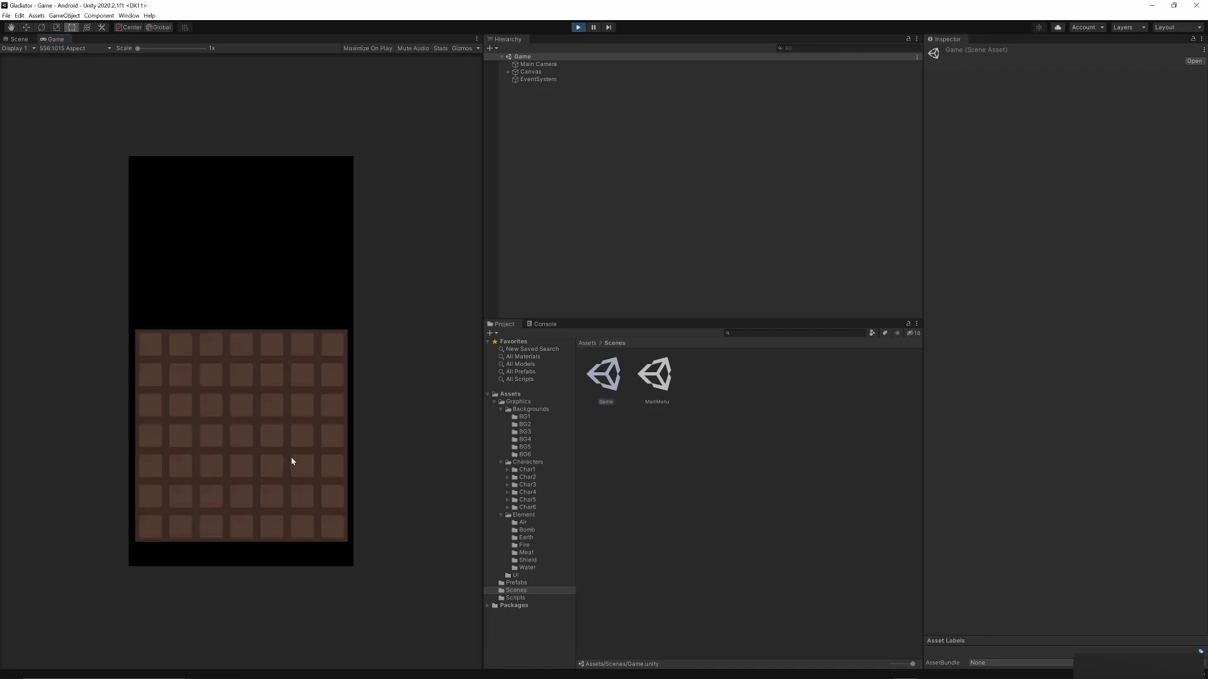
mouse_move(879, 672)
click(881, 633)
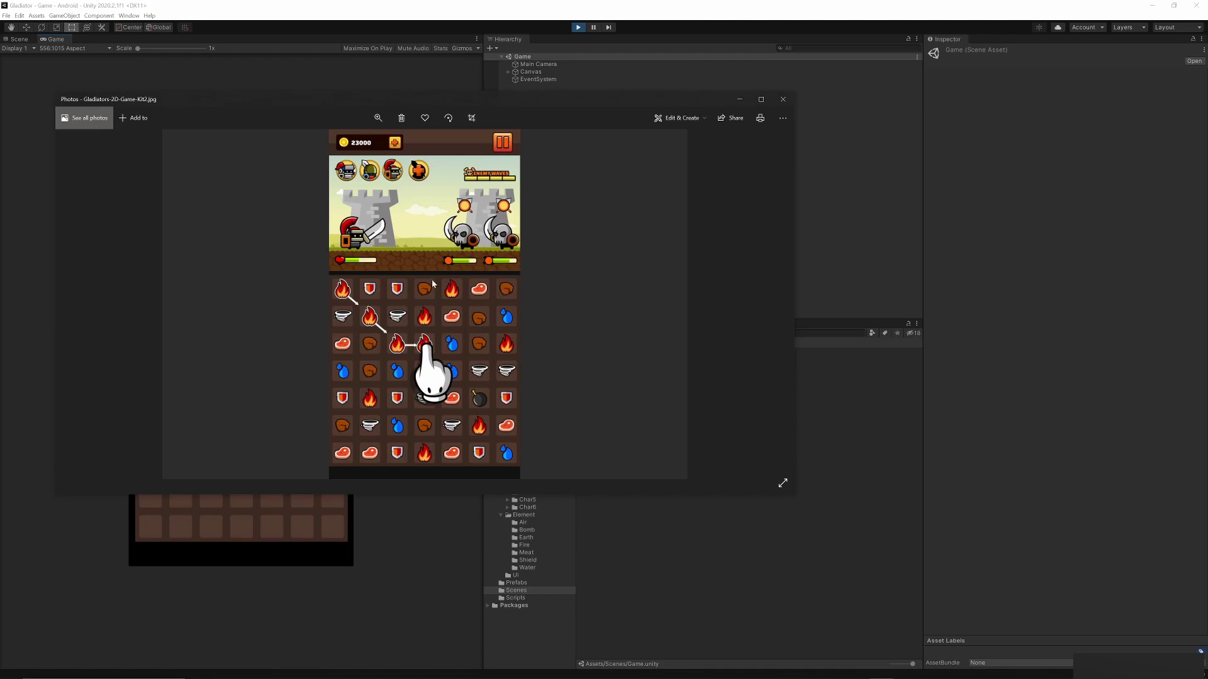
drag(506, 112, 817, 66)
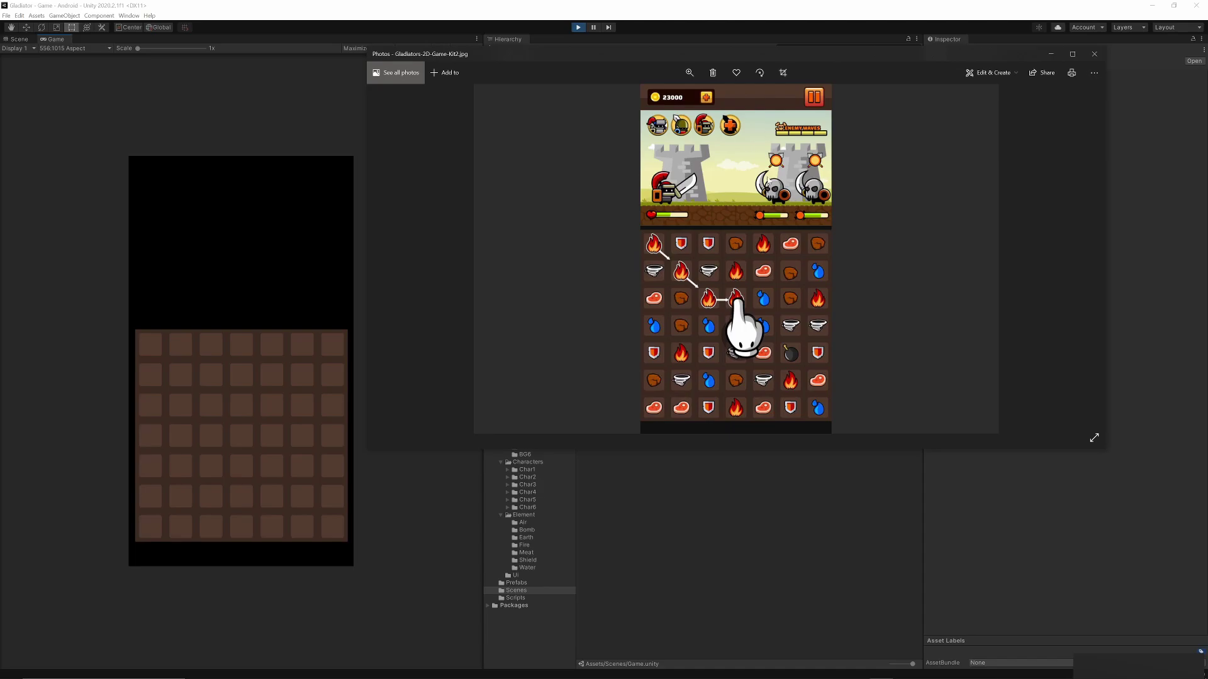
click(698, 510)
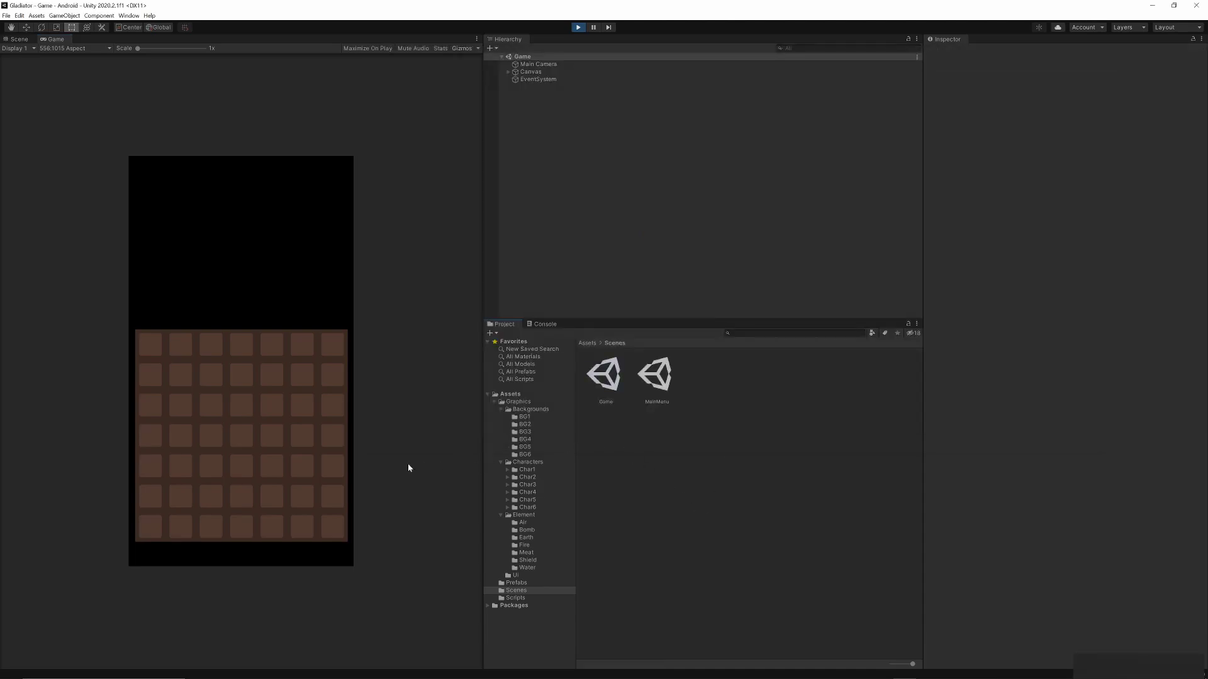
Stop play mode, then save the Game scene and the whole project.
click(578, 27)
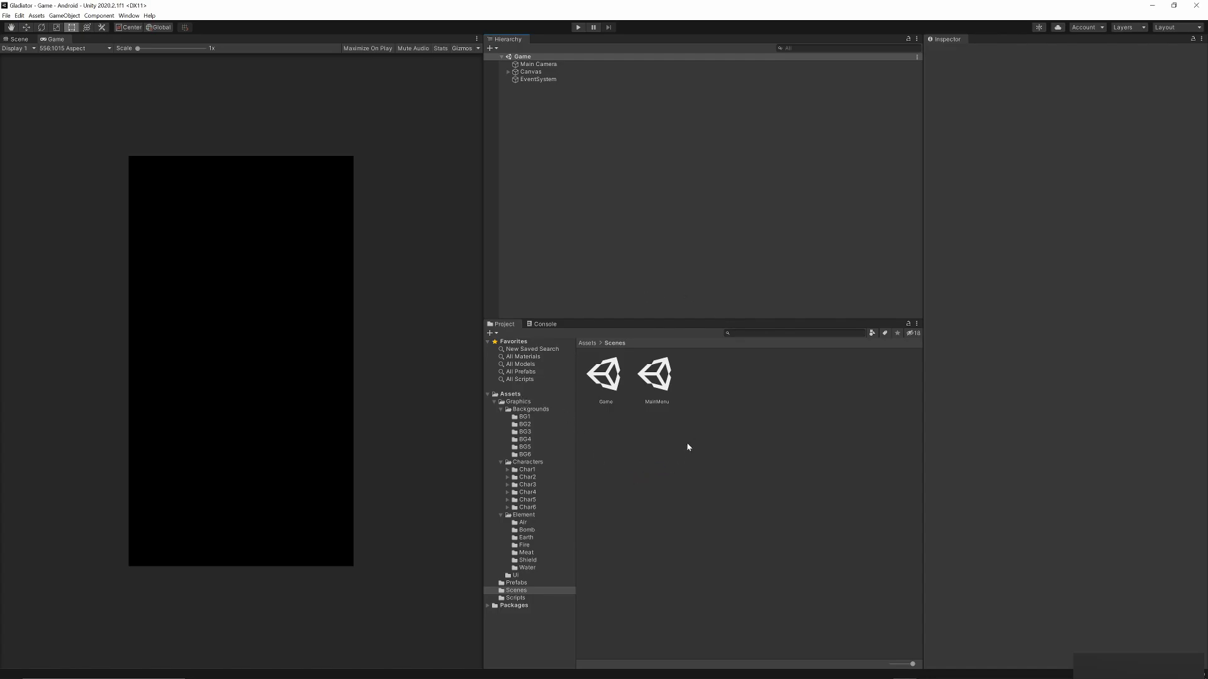
click(7, 15)
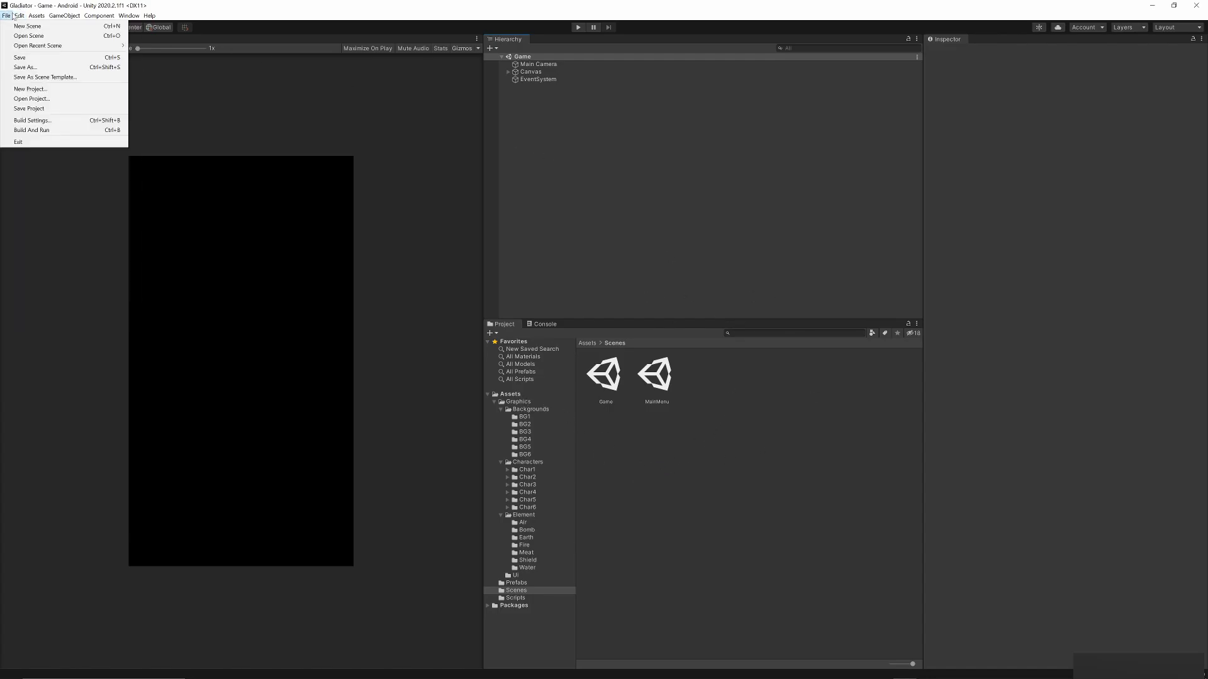
click(20, 58)
click(7, 15)
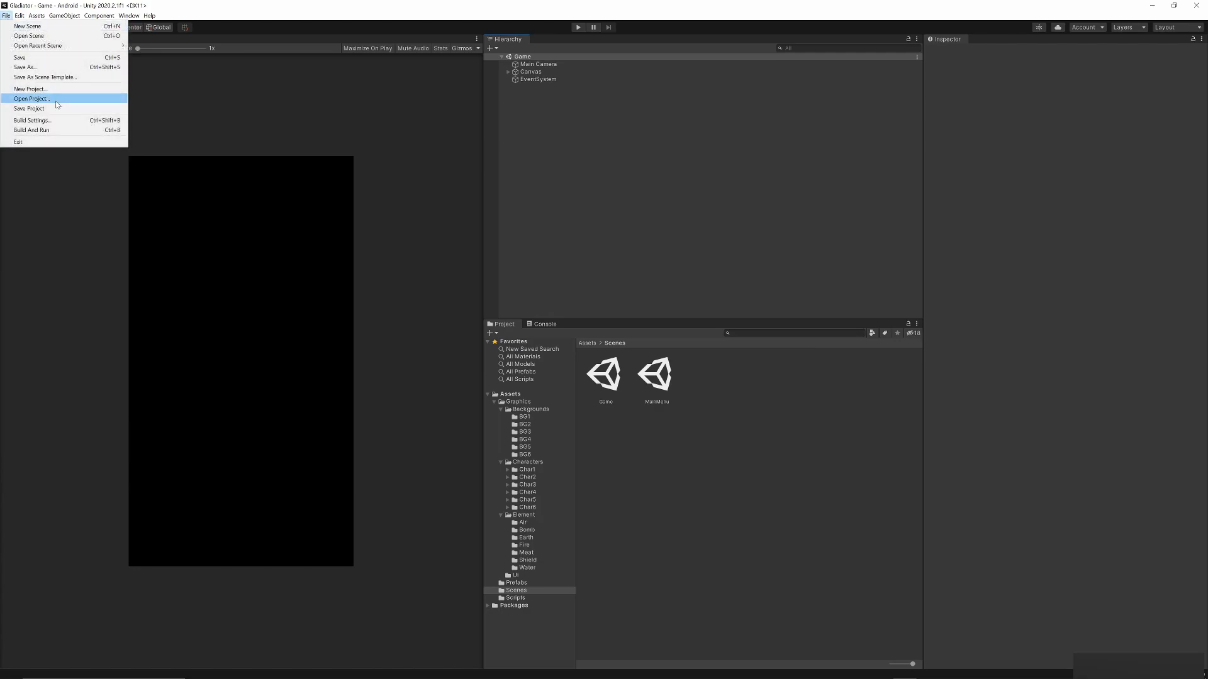
click(50, 108)
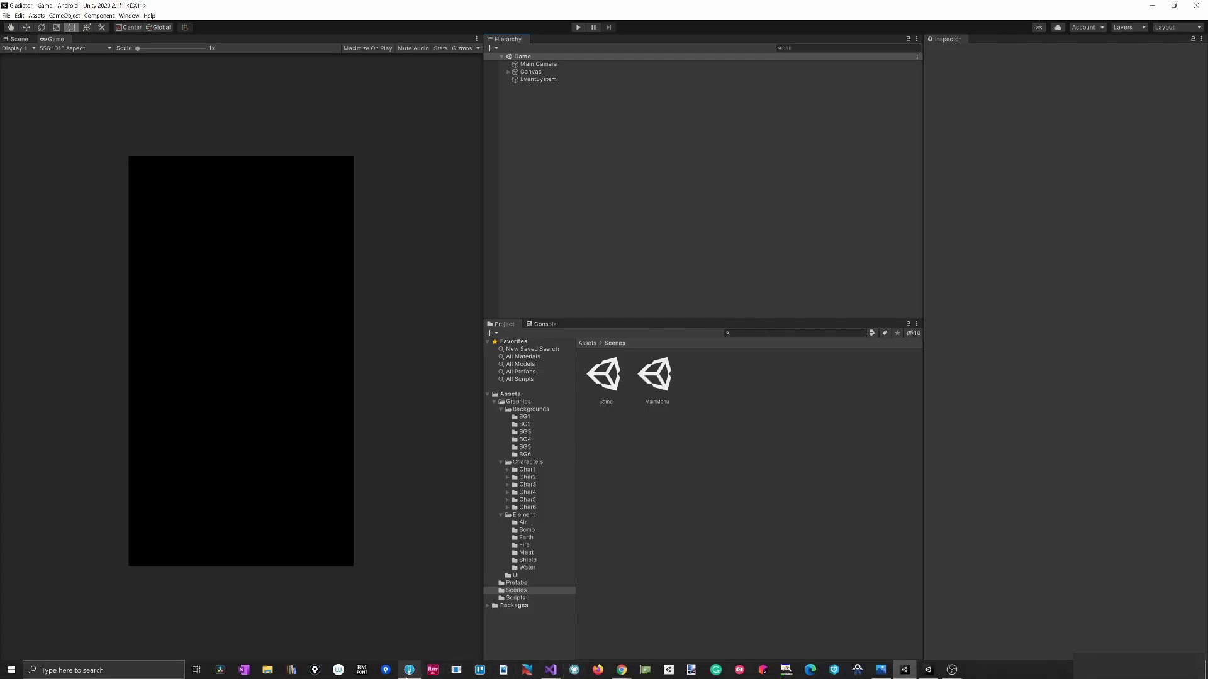
Review the GameGrid.cs and GridSquare.cs diffs, then stage all nine changed files.
click(409, 677)
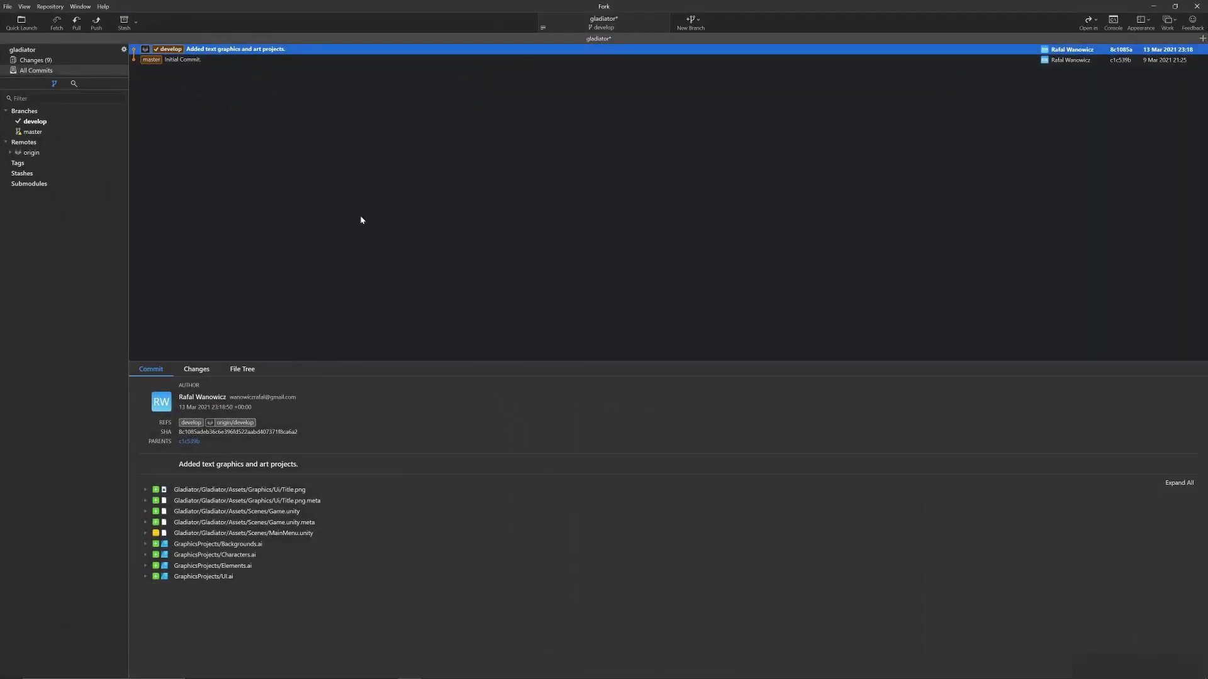
click(37, 61)
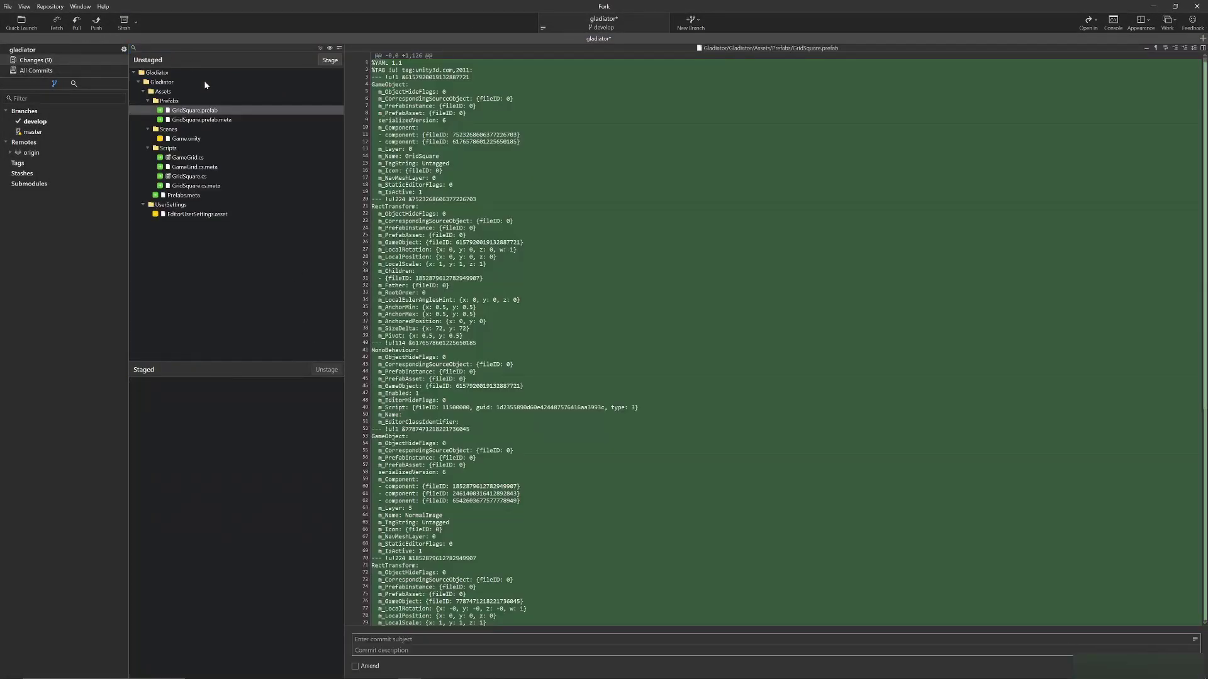
click(189, 178)
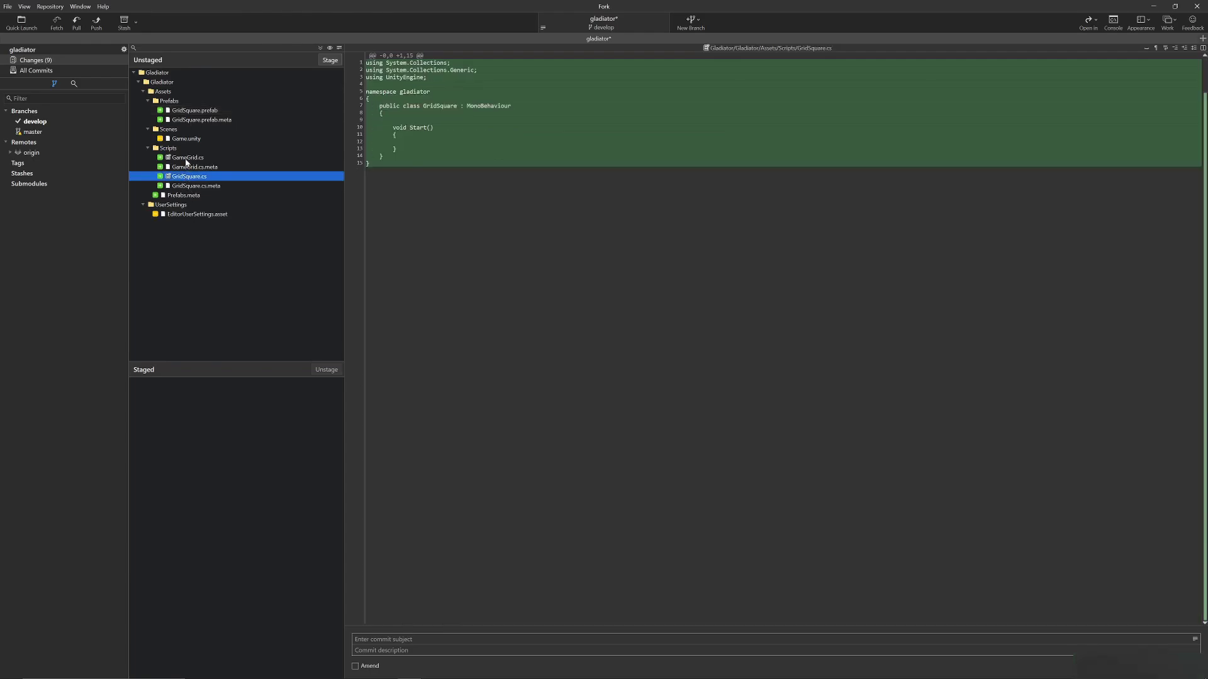
click(187, 158)
click(189, 177)
click(188, 159)
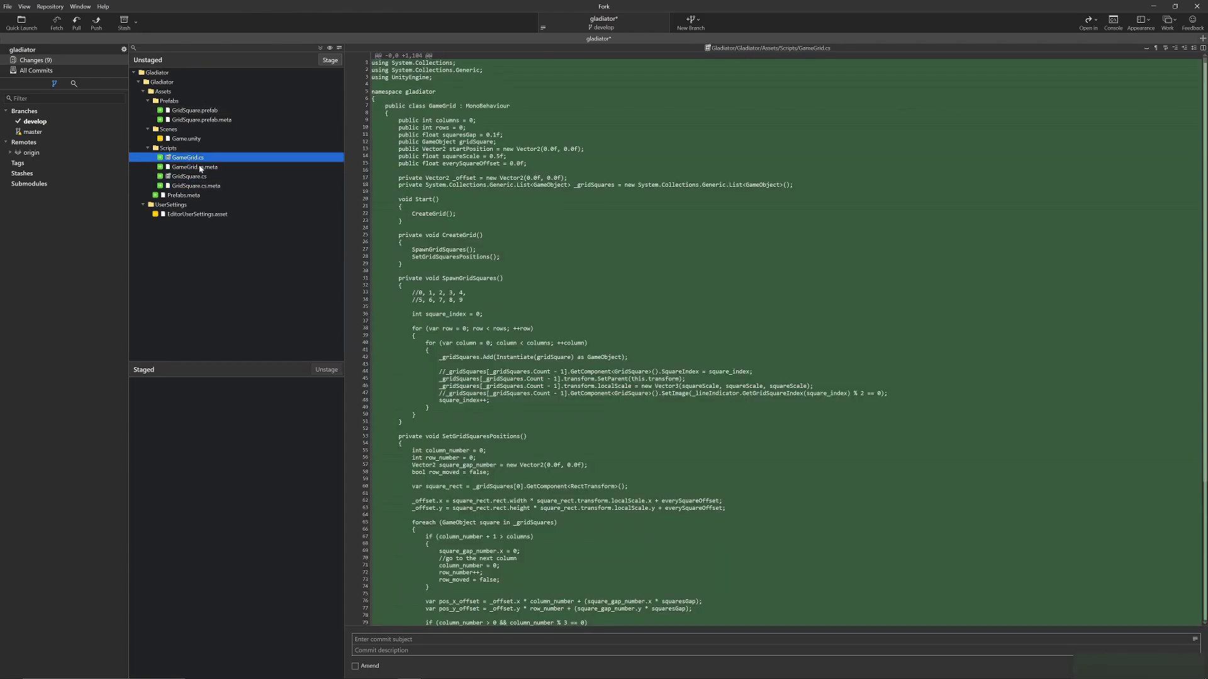
scroll(783, 338, down, 5)
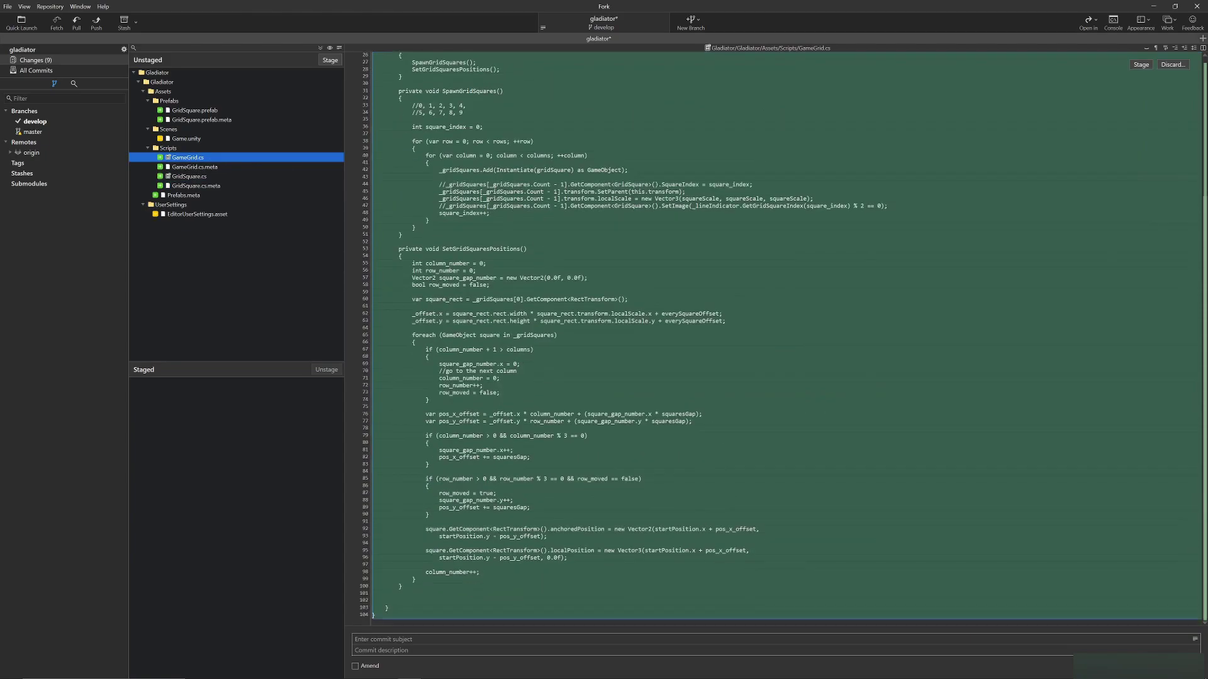
click(187, 177)
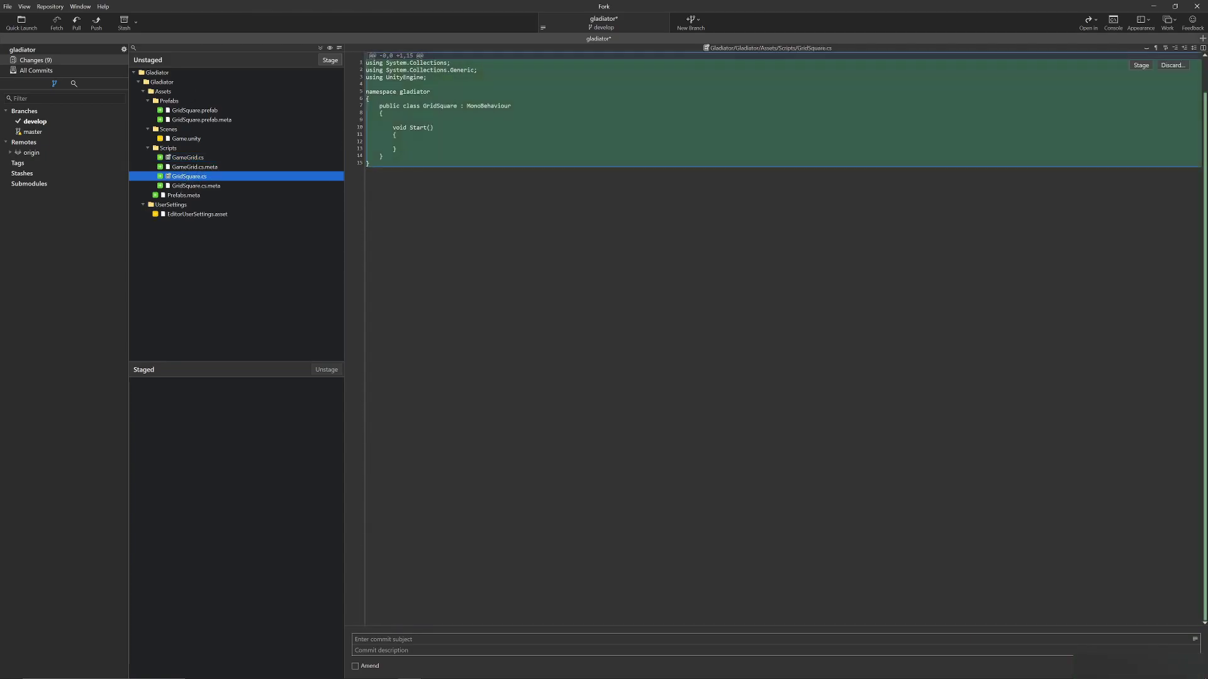
click(366, 169)
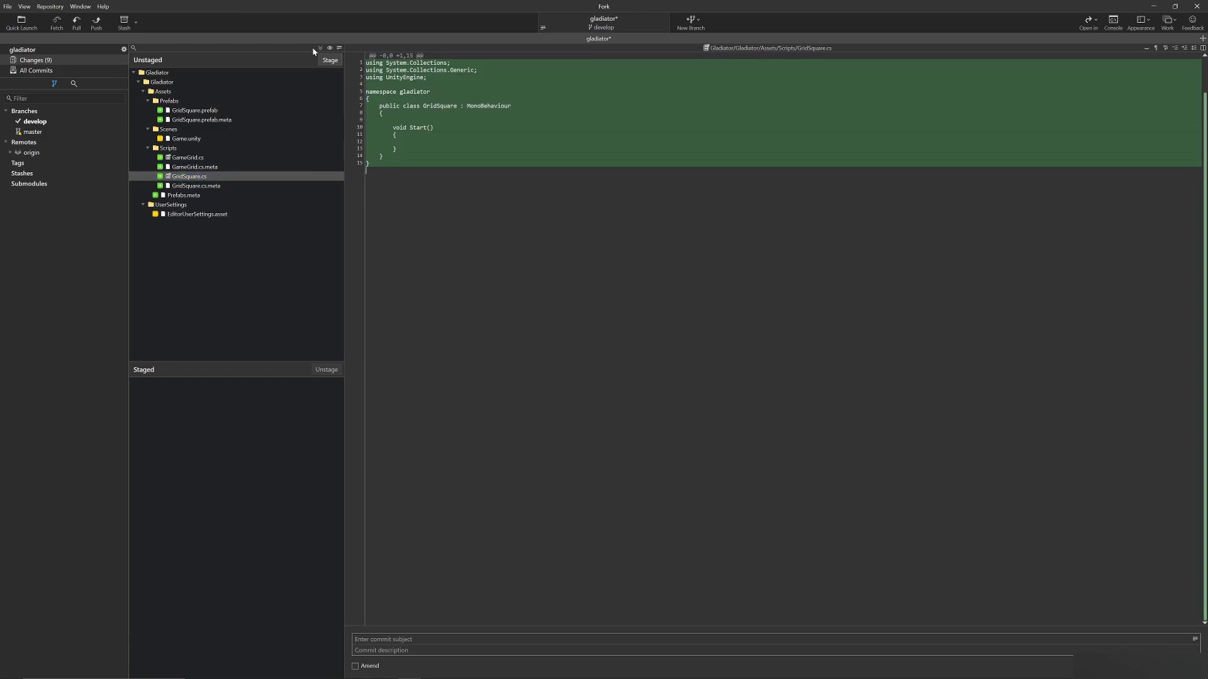
click(330, 59)
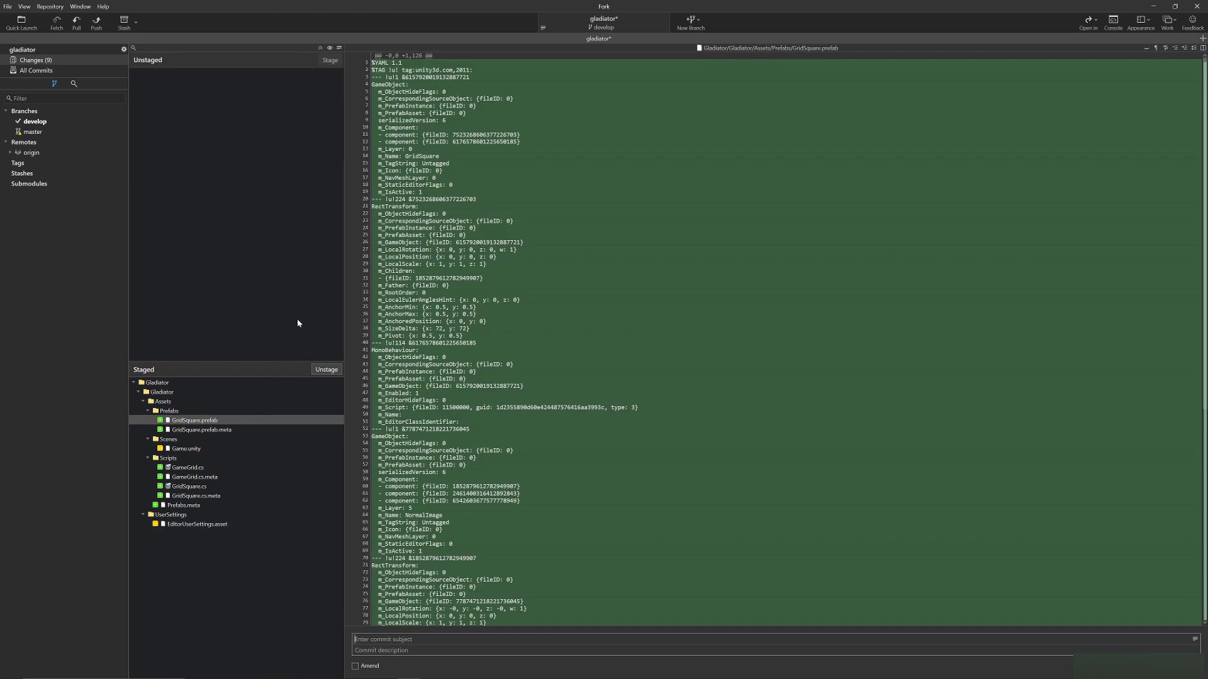
Commit the staged files as 'Added gird implementation' and push develop to origin.
text(Added gird implementation.)
click(1191, 666)
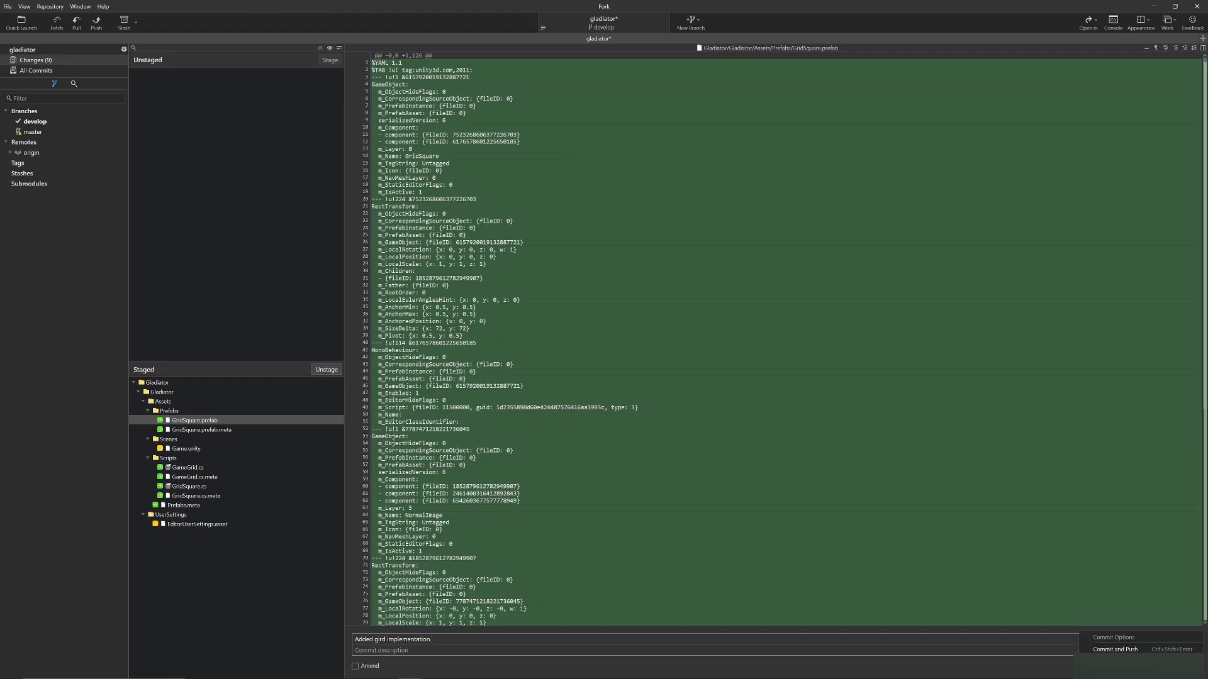
click(1158, 650)
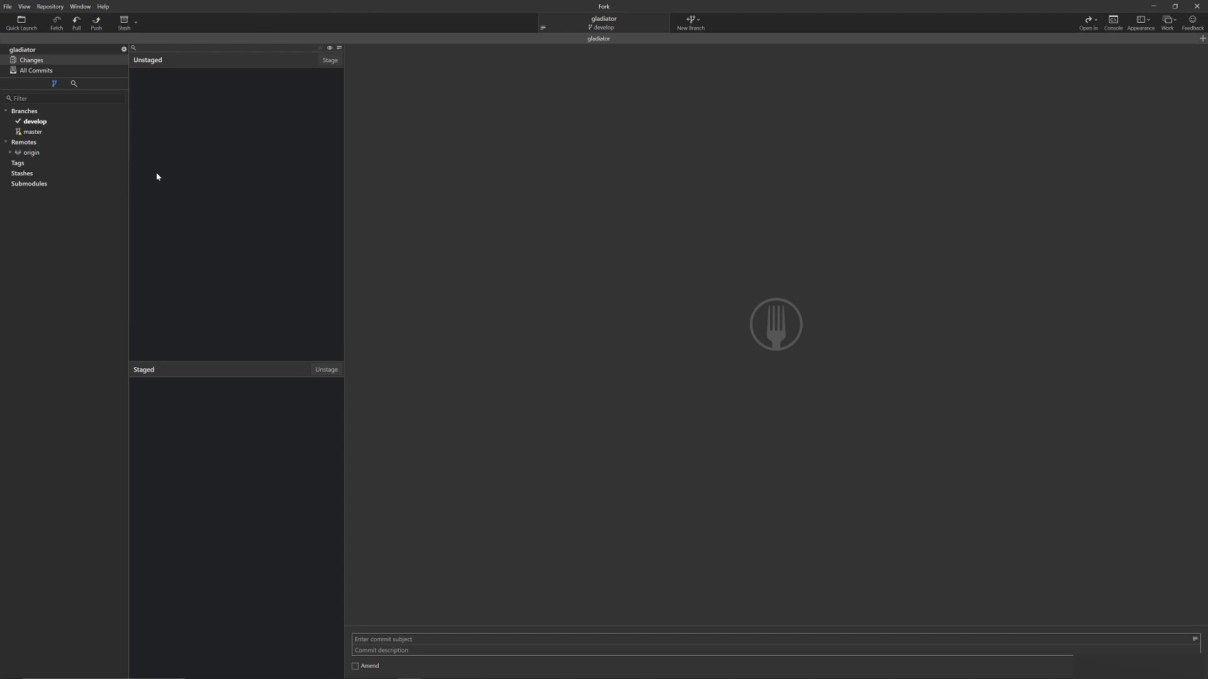
Return to Unity and play the Game scene to display the brown tile grid.
click(1146, 6)
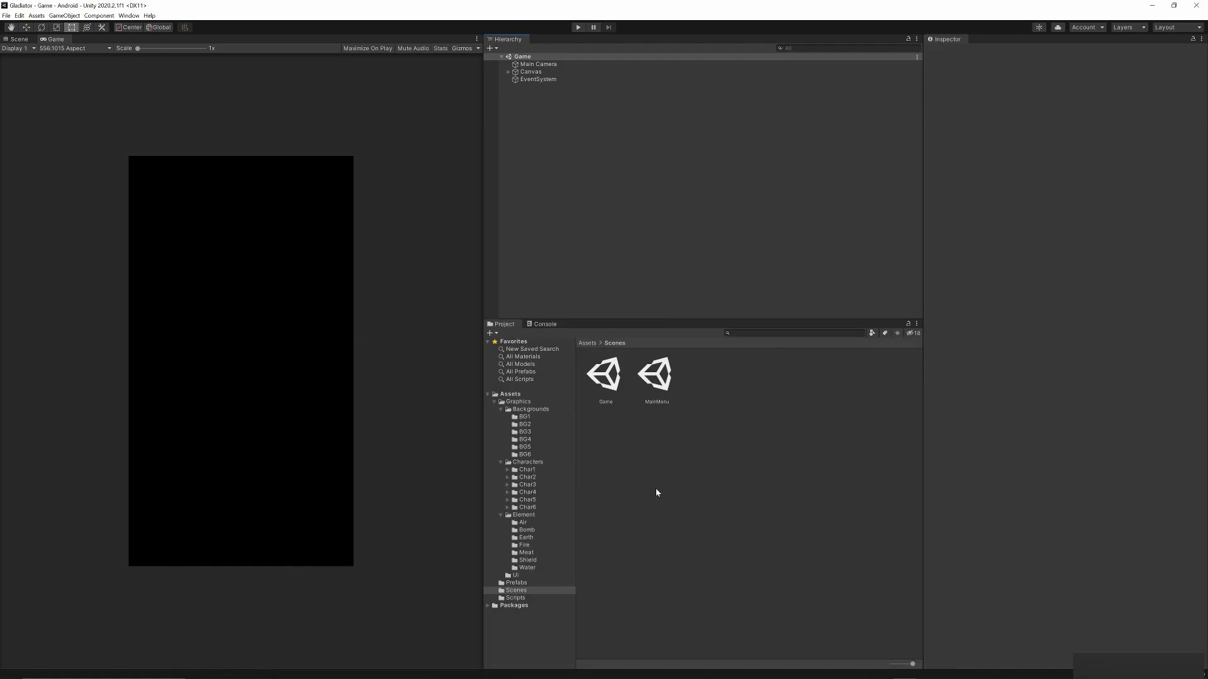
key(ctrl+p)
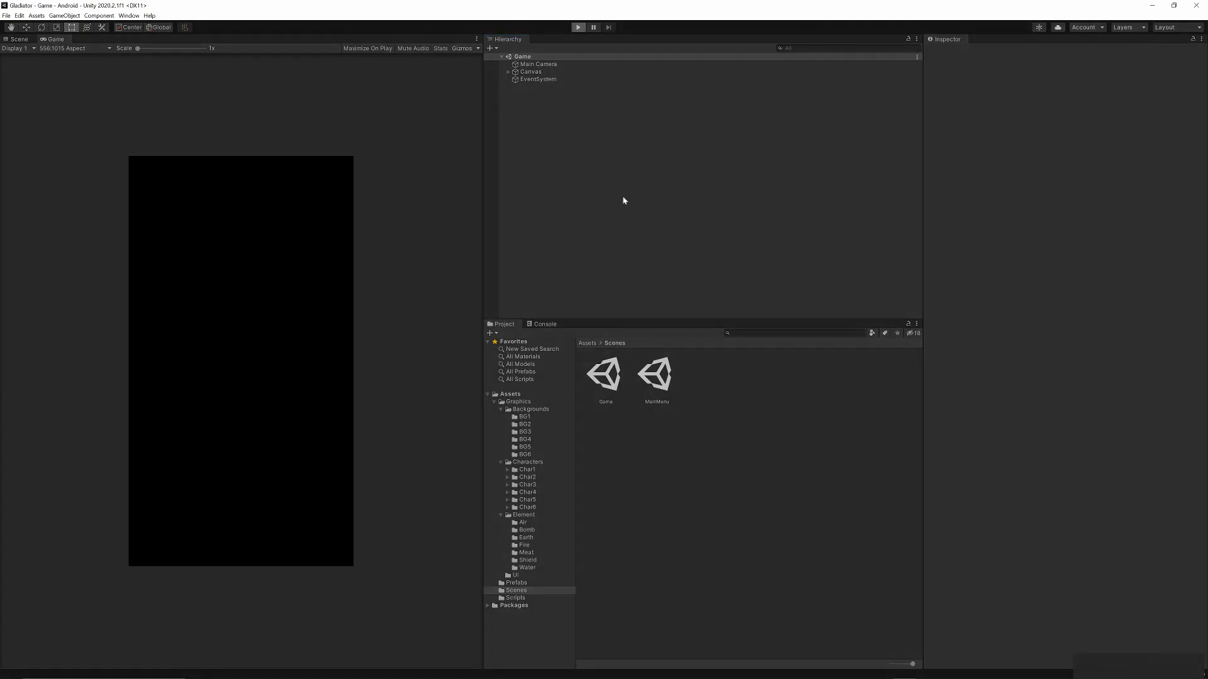